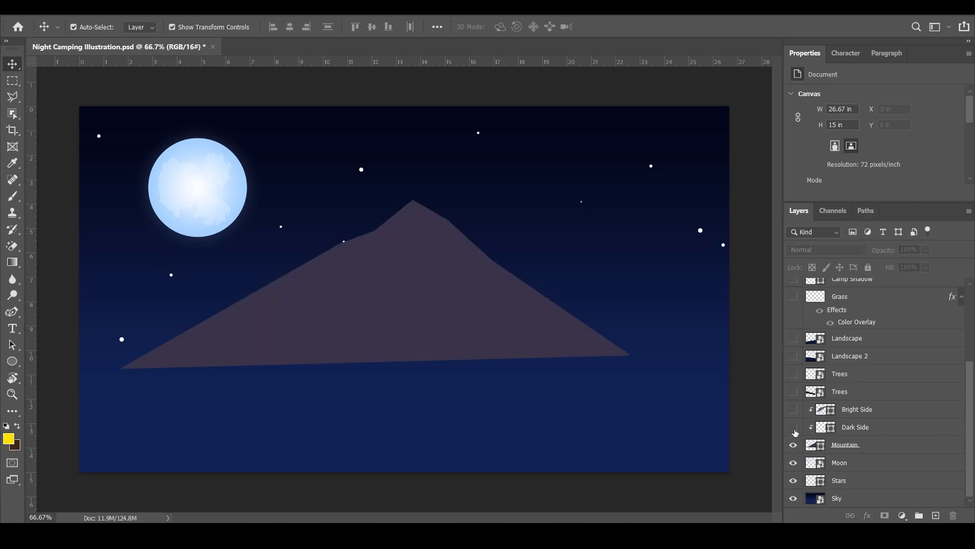
# Step: Make the Dark Side, Bright Side, both Trees, Landscape 2 and Landscape layers visible
pyautogui.click(794, 429)
pyautogui.click(795, 410)
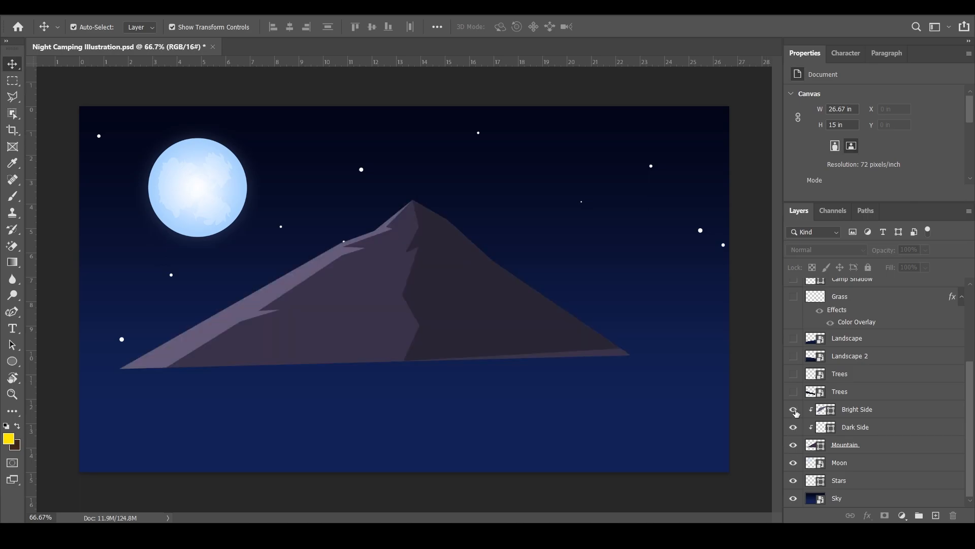
pyautogui.click(794, 392)
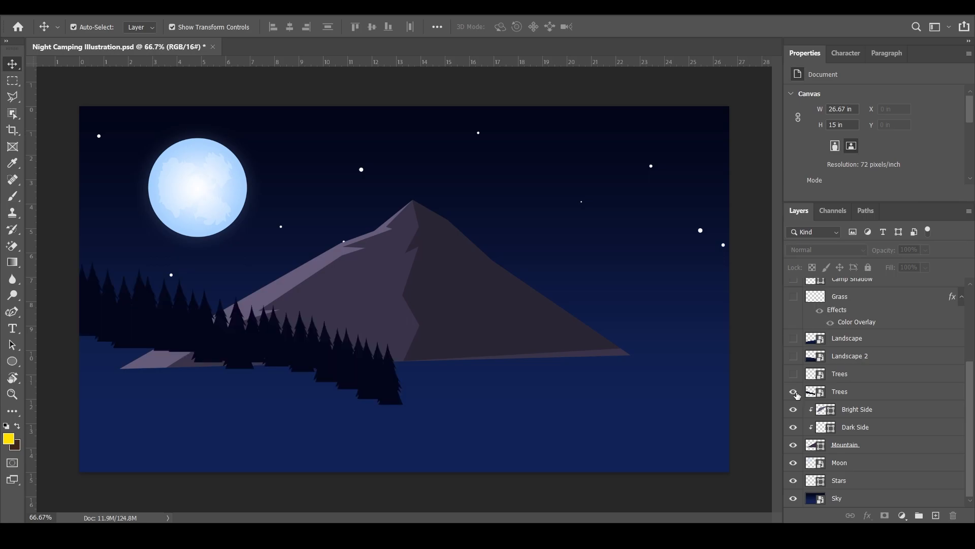
pyautogui.click(795, 375)
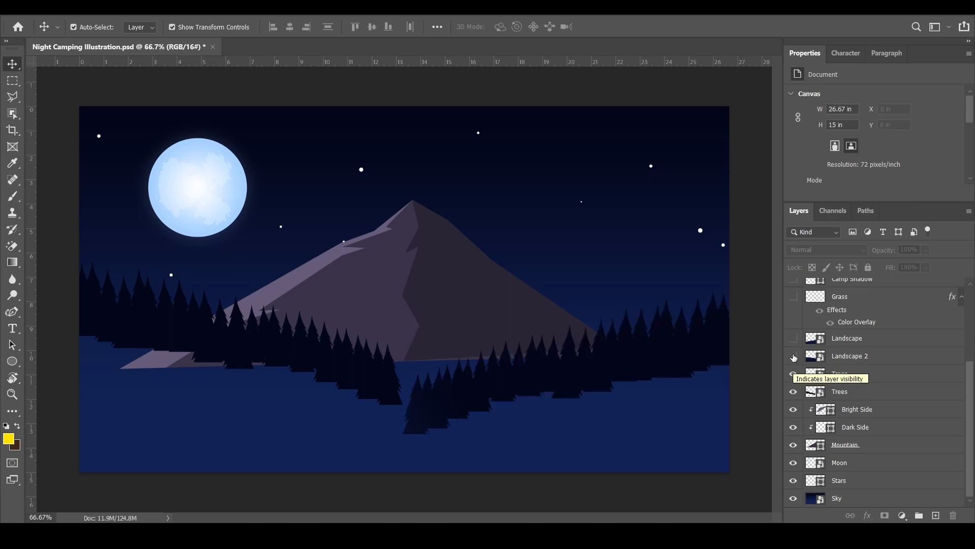
pyautogui.click(794, 357)
pyautogui.click(793, 338)
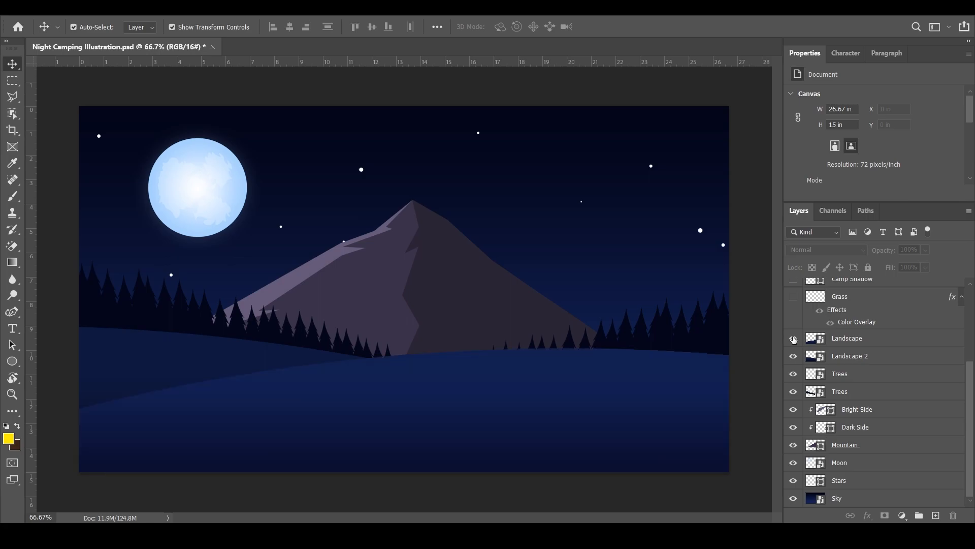
# Step: Make the Grass layer, the Camp Shadow layer and the Camp group visible
pyautogui.scroll(3, 795, 350)
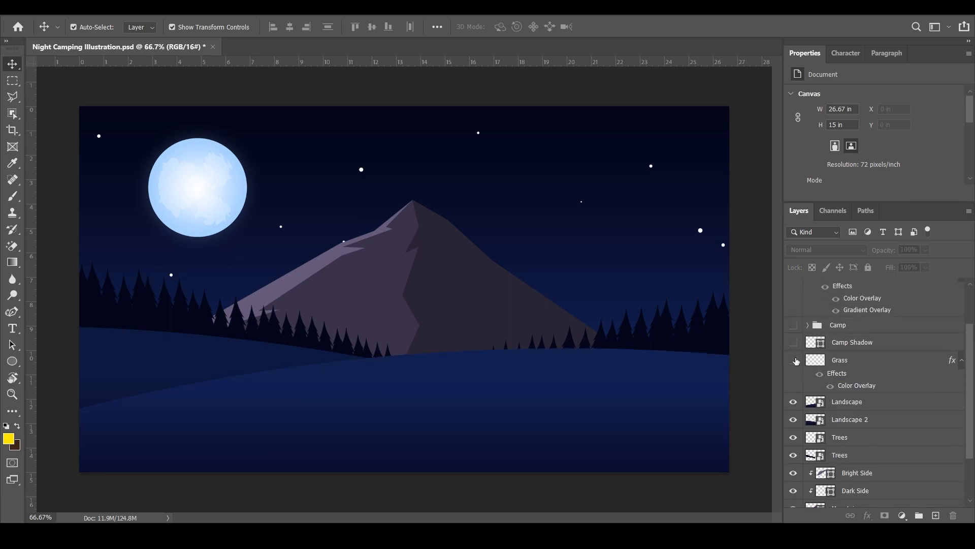
pyautogui.click(794, 360)
pyautogui.click(793, 326)
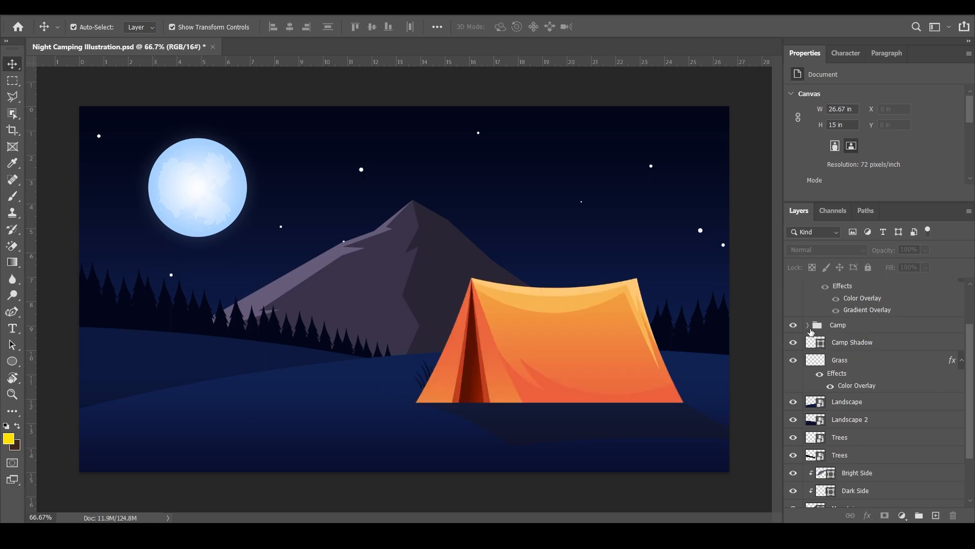
# Step: Examine the layers inside the Camp group from Camp Interior down to Front Wall, and collapse the group
pyautogui.click(808, 325)
pyautogui.click(863, 346)
pyautogui.click(863, 397)
pyautogui.scroll(-1, 866, 398)
pyautogui.click(871, 418)
pyautogui.click(871, 436)
pyautogui.click(872, 454)
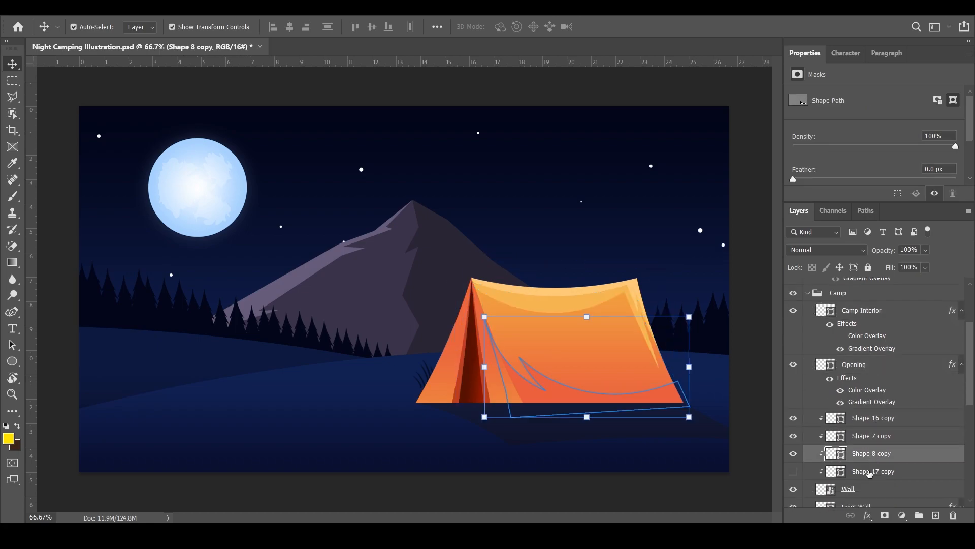
pyautogui.click(872, 471)
pyautogui.scroll(-2, 872, 471)
pyautogui.click(863, 440)
pyautogui.click(858, 457)
pyautogui.scroll(3, 846, 447)
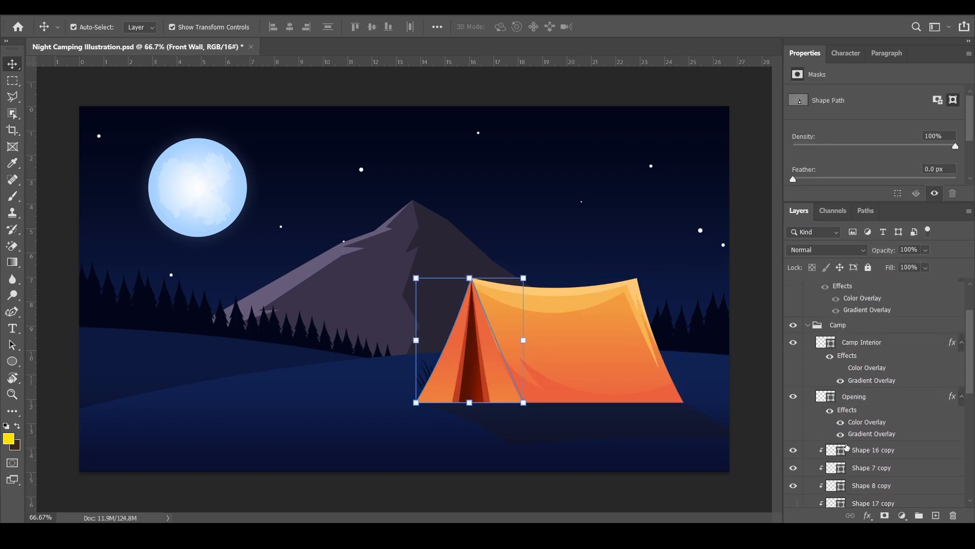
pyautogui.click(808, 325)
# Step: Select the Grass group above the Camp group and make it visible
pyautogui.scroll(2, 846, 330)
pyautogui.click(840, 336)
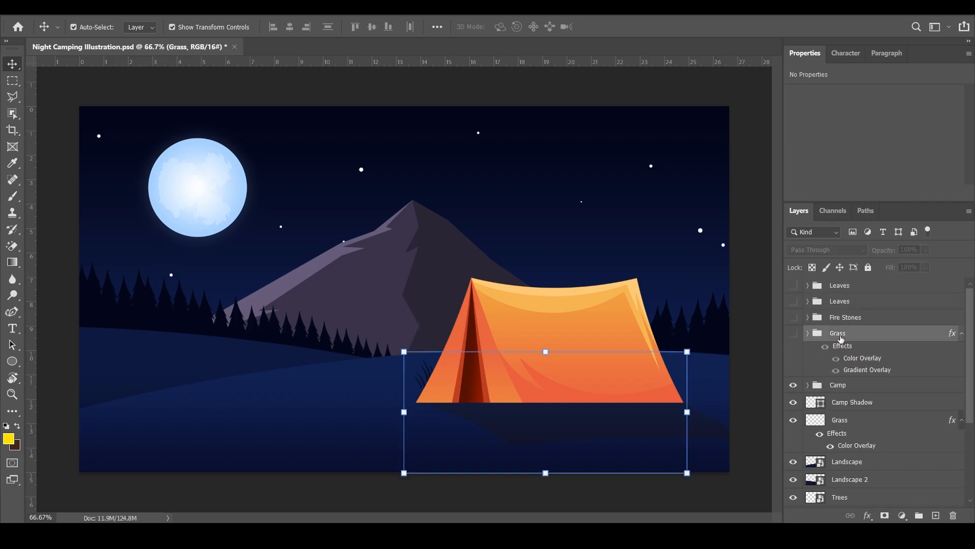
pyautogui.click(793, 333)
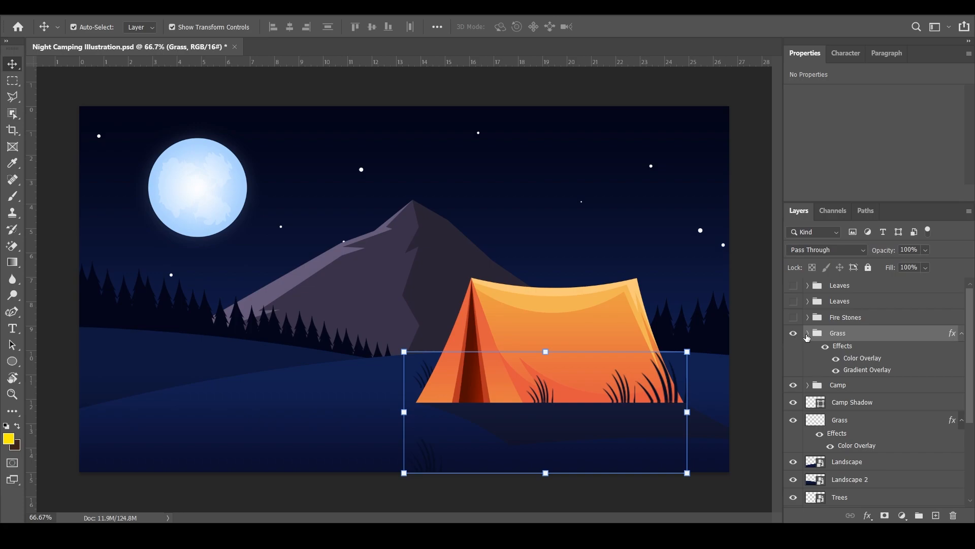
# Step: Examine the individual Grass layers inside the Grass group, and collapse the group
pyautogui.click(807, 334)
pyautogui.scroll(-1, 831, 355)
pyautogui.click(838, 338)
pyautogui.click(848, 379)
pyautogui.click(858, 482)
pyautogui.scroll(2, 863, 432)
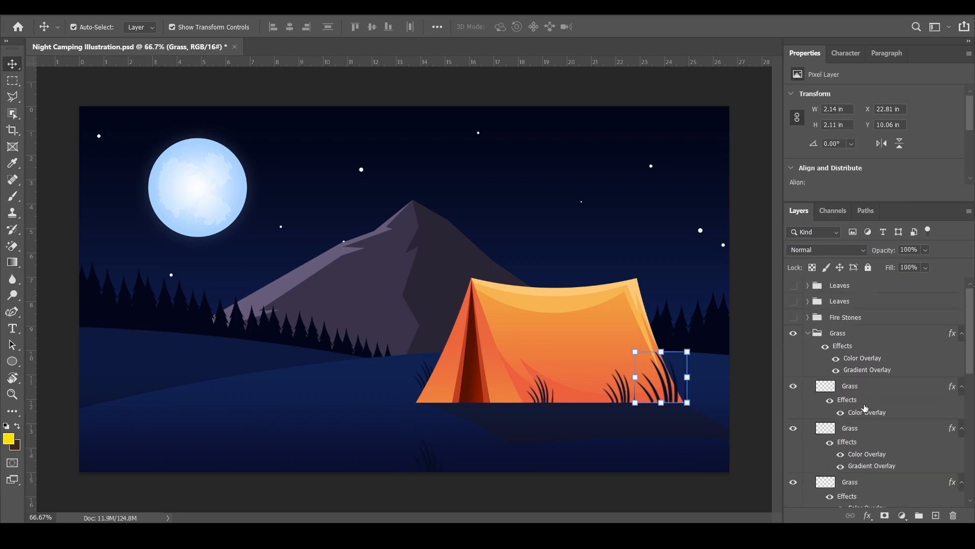
pyautogui.click(808, 337)
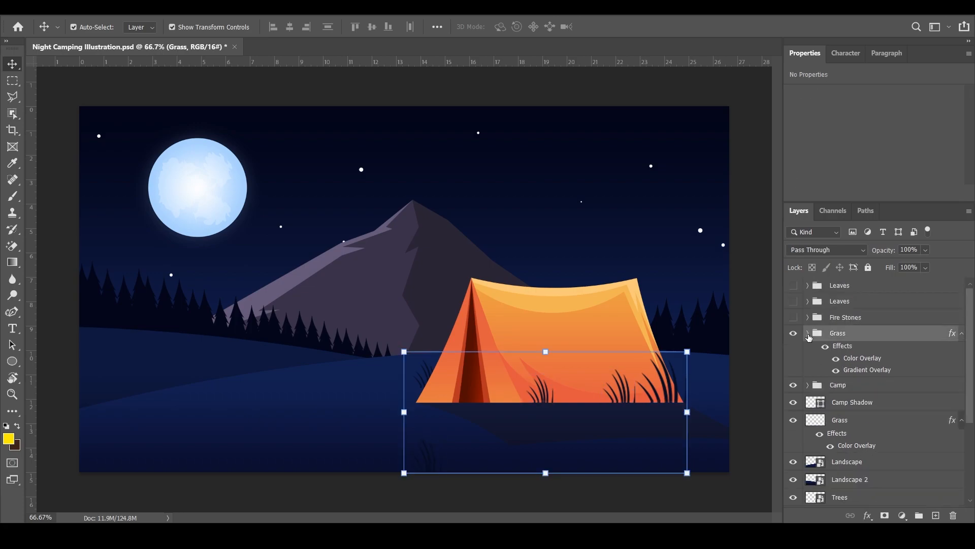
# Step: Make the Fire Stones group visible and expand it
pyautogui.click(838, 318)
pyautogui.click(794, 318)
pyautogui.click(808, 319)
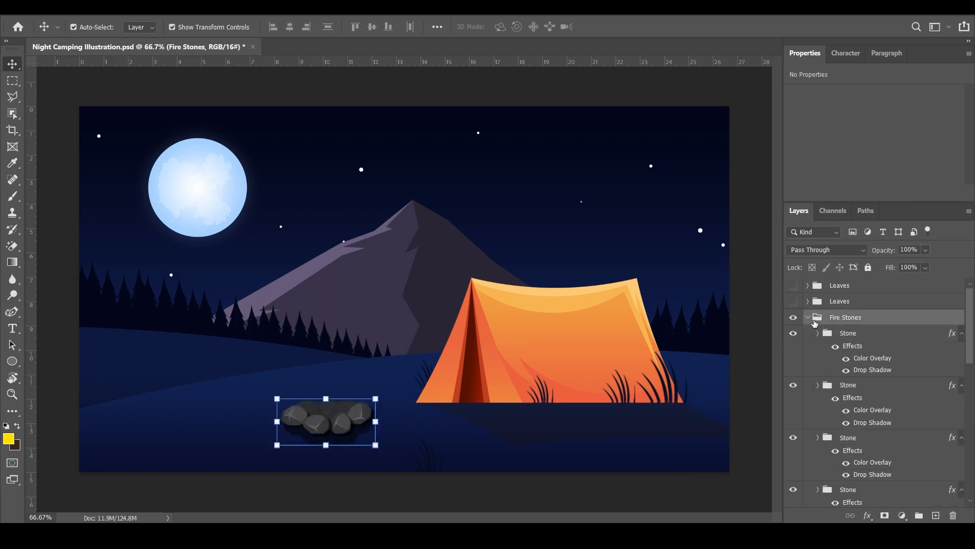
# Step: Examine the four Stone subgroups inside the Fire Stones group one after another
pyautogui.scroll(-1, 864, 323)
pyautogui.click(861, 319)
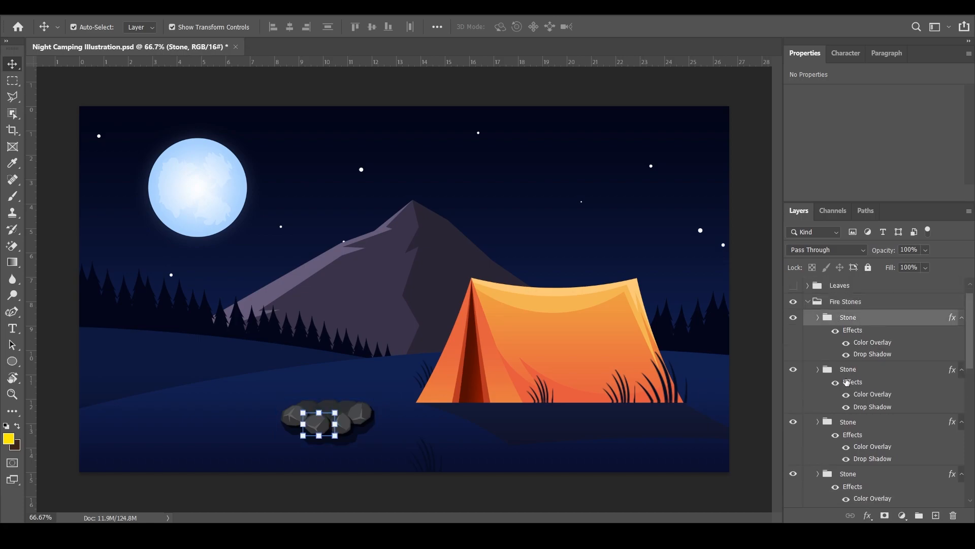
pyautogui.click(848, 372)
pyautogui.click(851, 428)
pyautogui.scroll(-2, 852, 429)
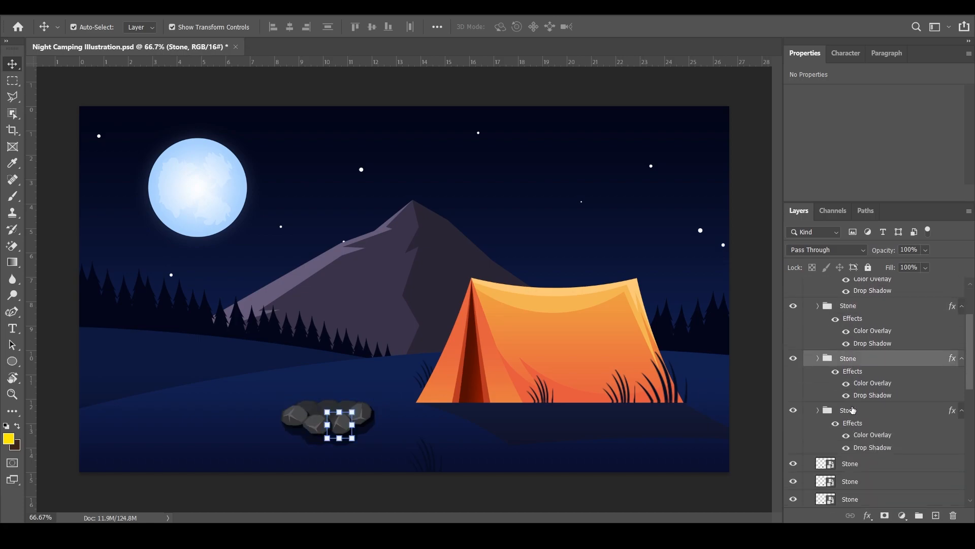
pyautogui.click(849, 416)
pyautogui.scroll(-2, 849, 421)
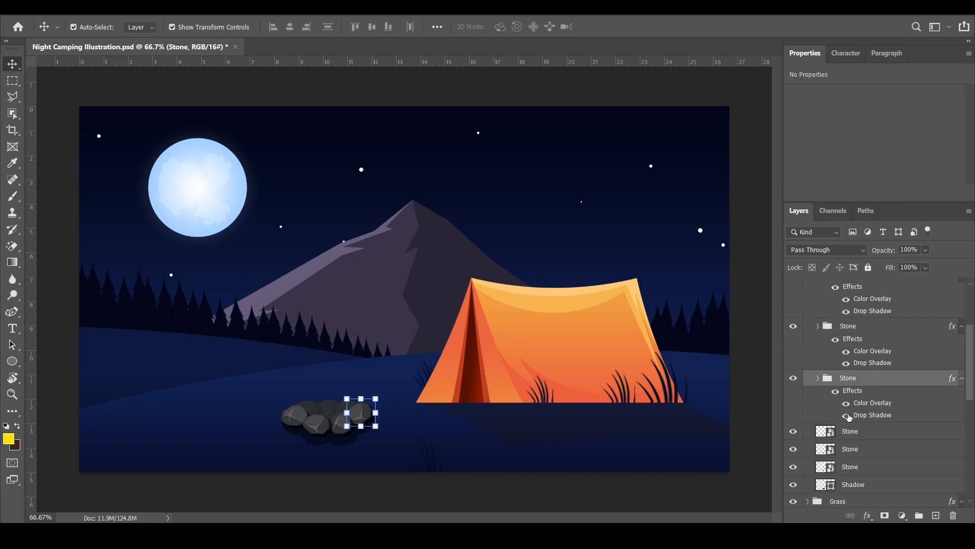
# Step: Examine the three Stone smart objects and the Shadow layer at the end of the Fire Stones group
pyautogui.click(848, 434)
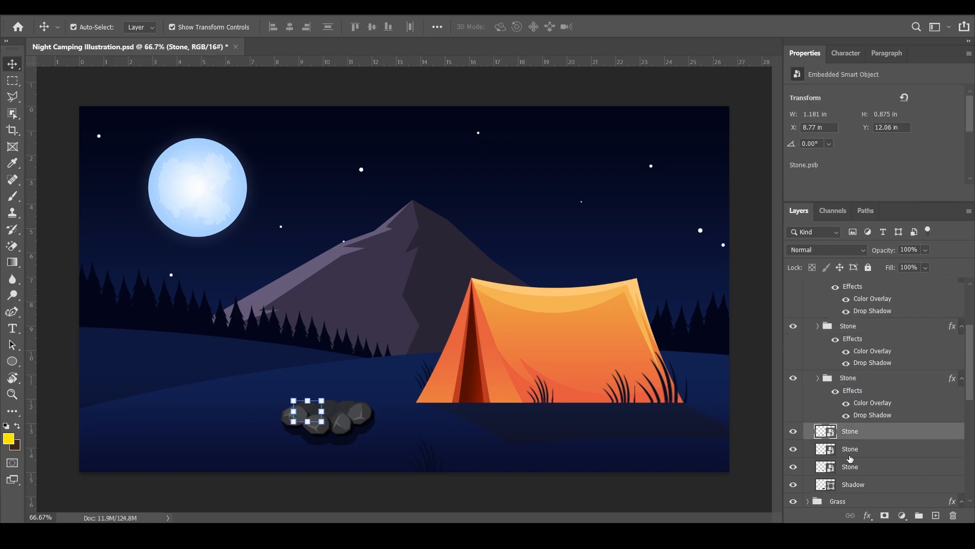
pyautogui.click(850, 452)
pyautogui.click(851, 469)
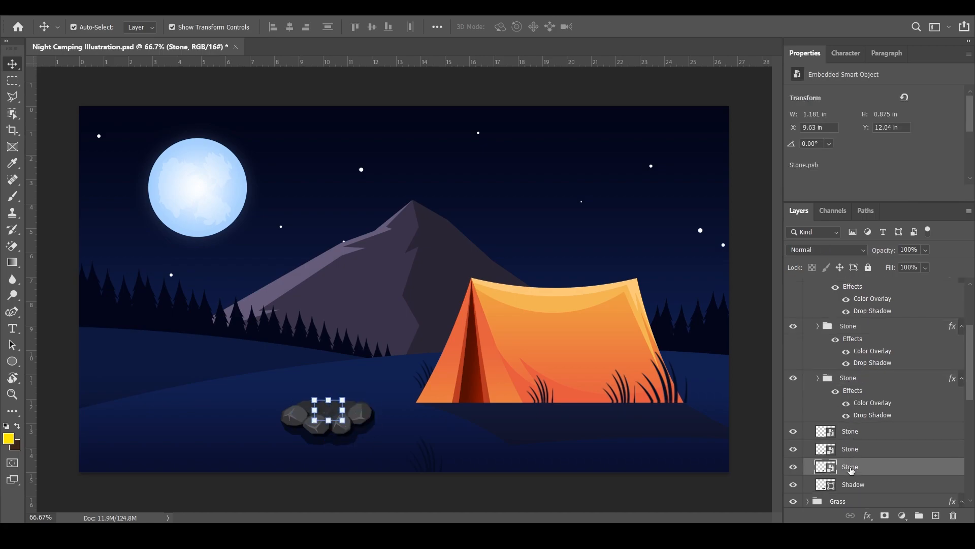
pyautogui.click(853, 484)
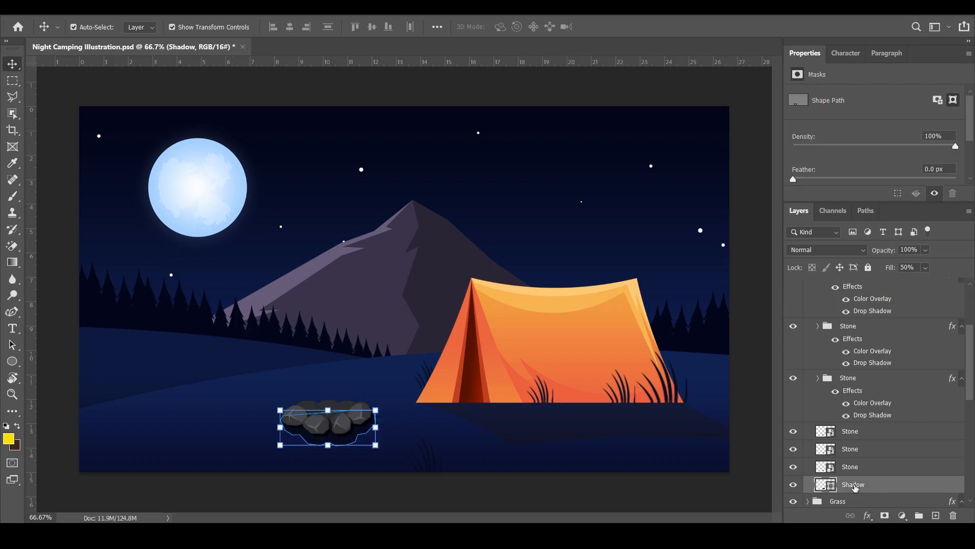
pyautogui.click(852, 432)
pyautogui.click(854, 449)
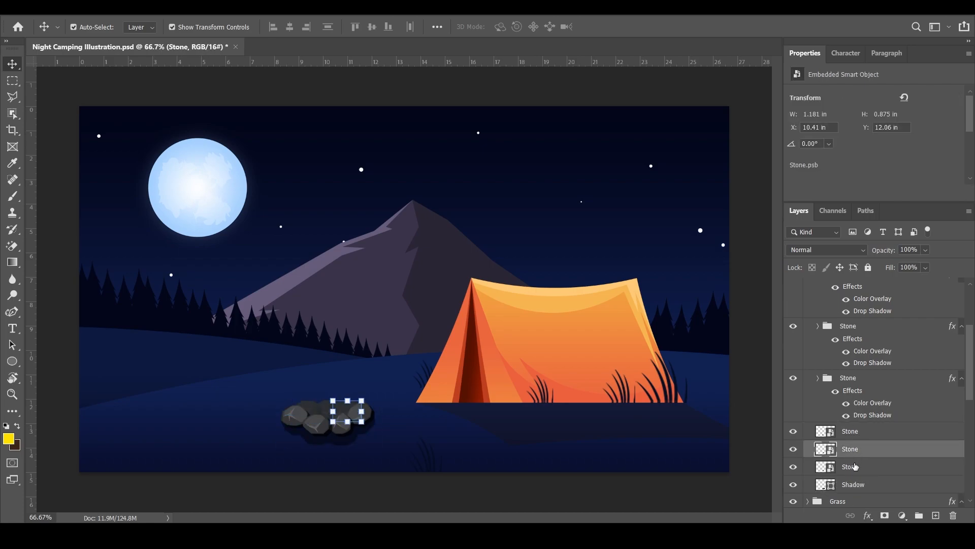
pyautogui.click(856, 464)
pyautogui.click(857, 432)
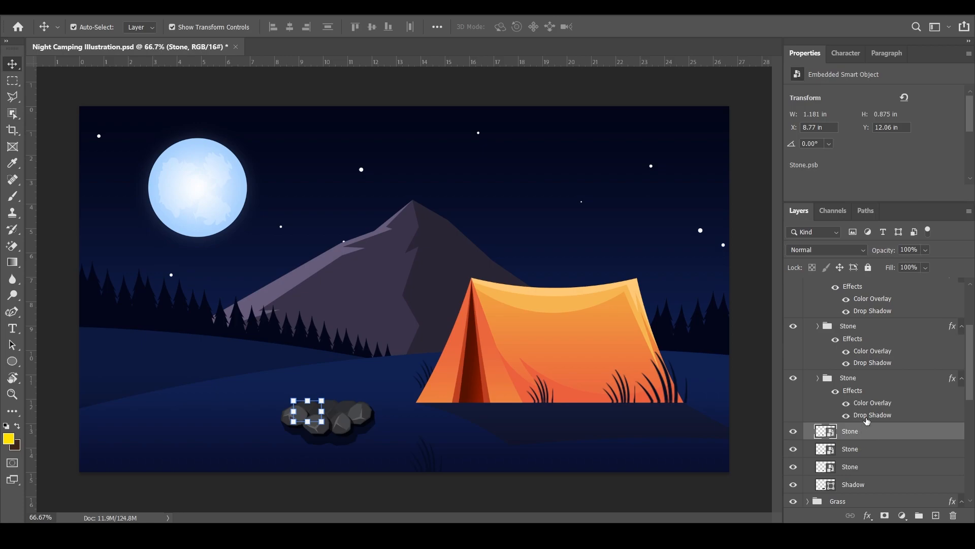
# Step: Compare the last Stone subgroup with the Stone smart object below it, and collapse the Fire Stones group
pyautogui.click(866, 382)
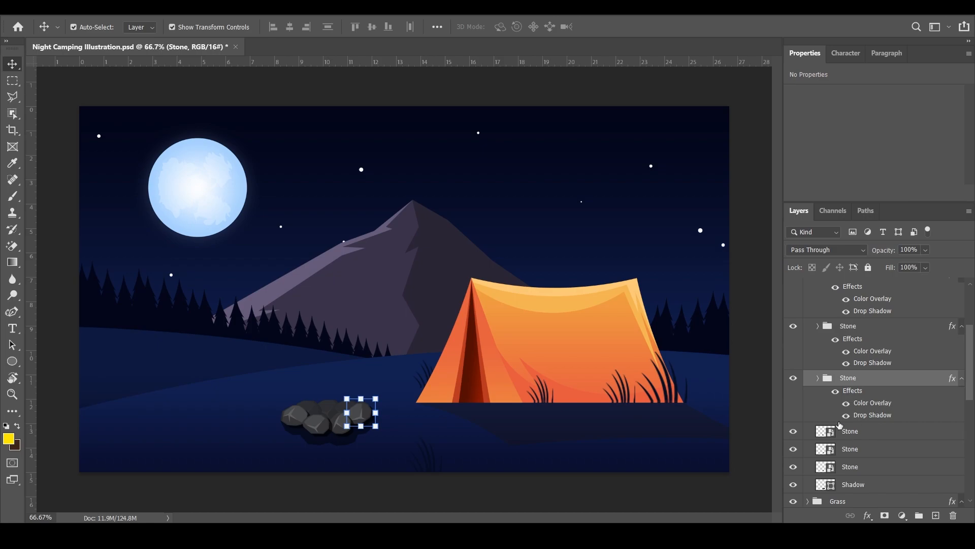
pyautogui.click(851, 434)
pyautogui.scroll(3, 852, 434)
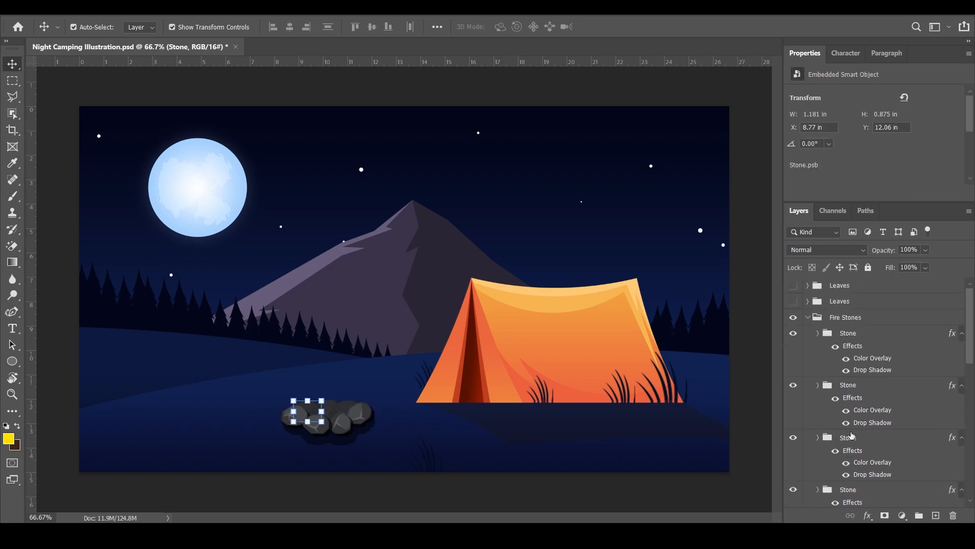
pyautogui.click(808, 318)
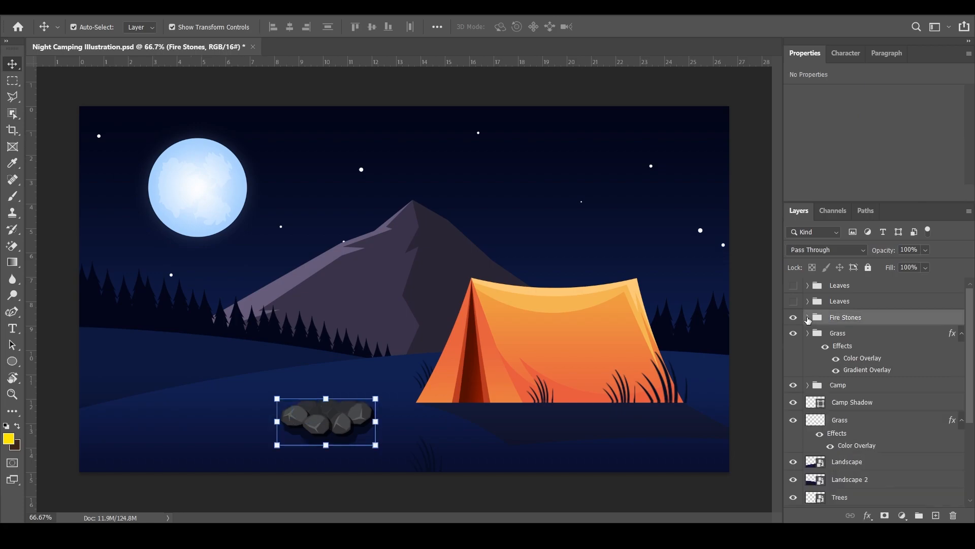
# Step: Make the Leaves group directly above Fire Stones visible and check its Leaf layers
pyautogui.click(839, 301)
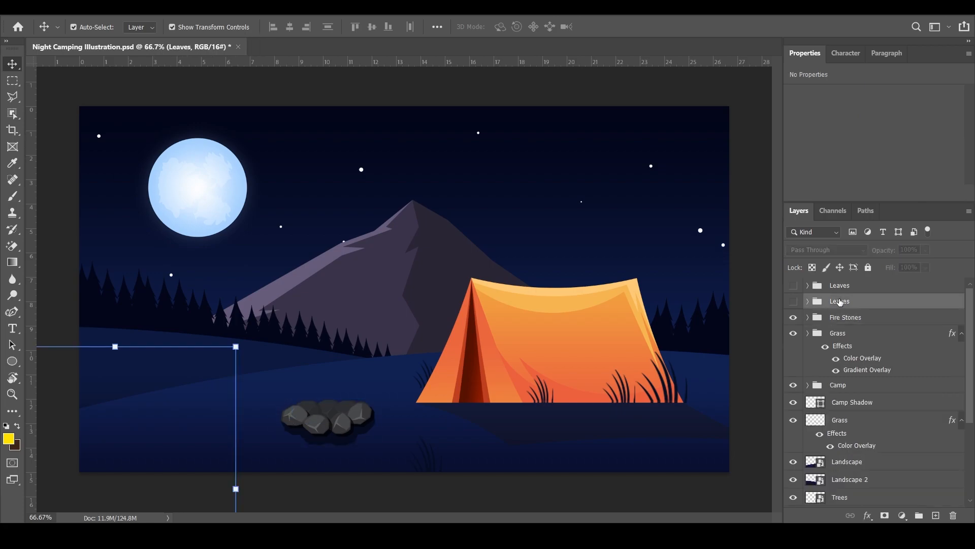
pyautogui.click(793, 301)
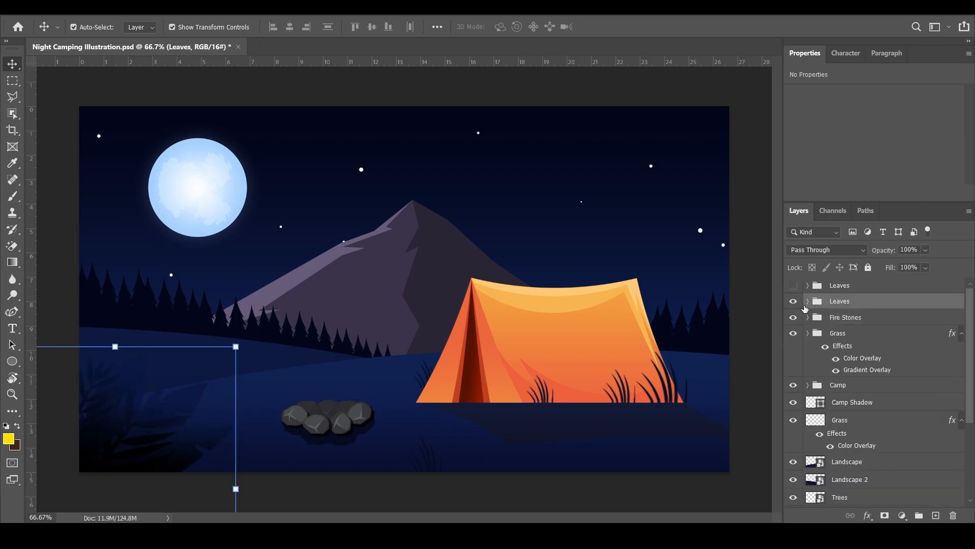
pyautogui.click(808, 301)
pyautogui.click(851, 323)
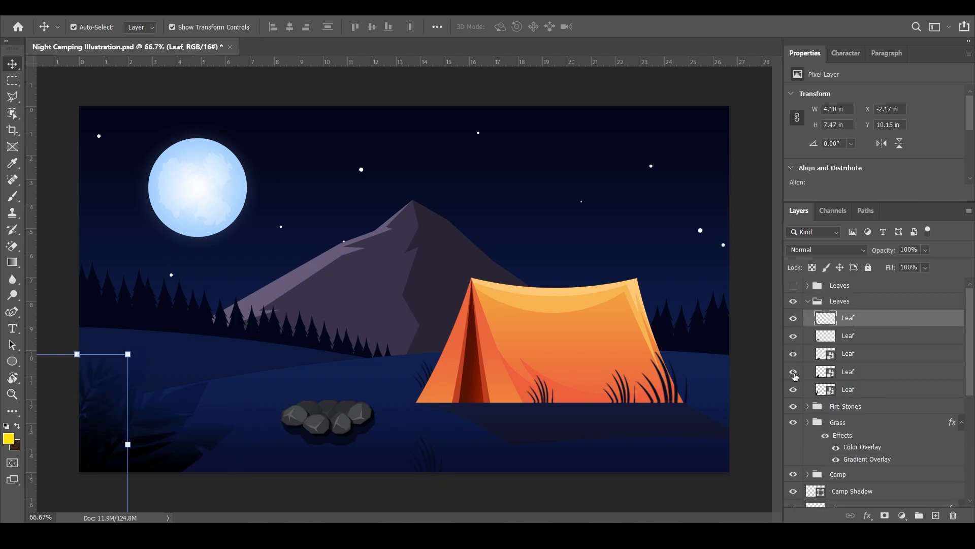
pyautogui.click(808, 301)
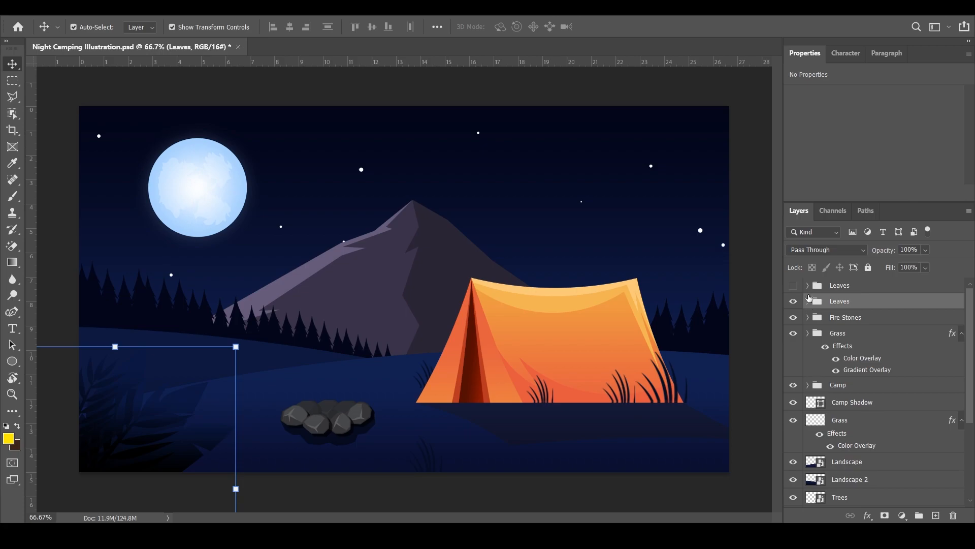
# Step: Make the topmost Leaves group visible and check its Leaf layers
pyautogui.click(793, 285)
pyautogui.click(808, 286)
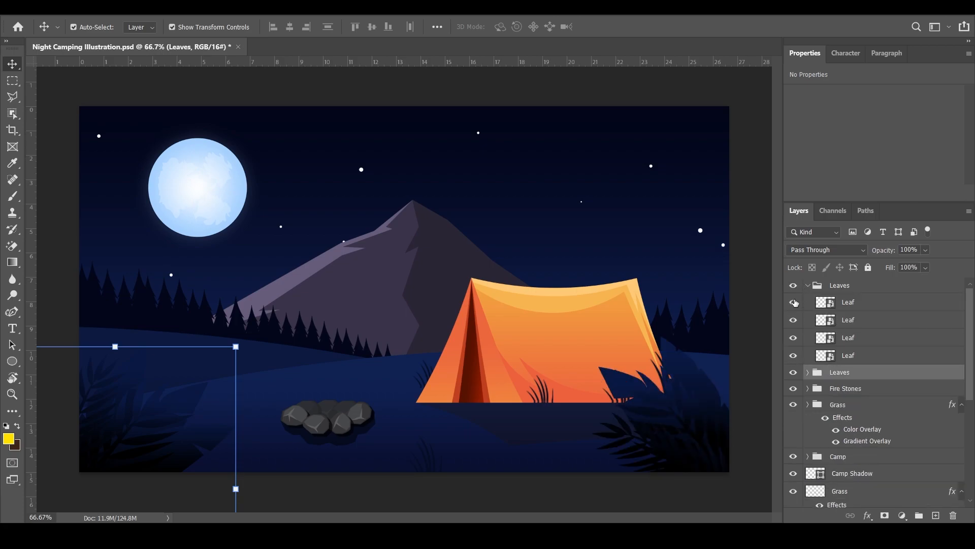
pyautogui.click(809, 286)
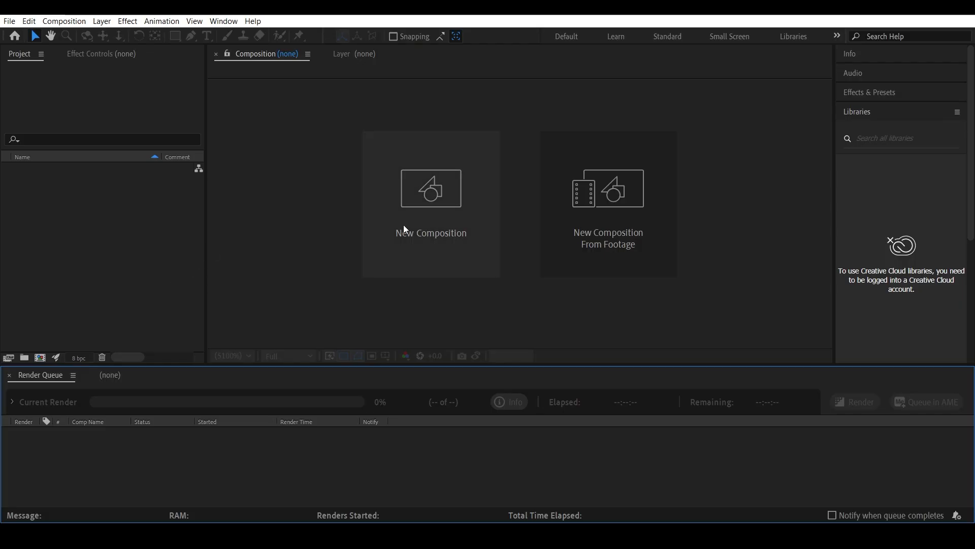
# Step: In After Effects, create a 1920 x 1080 composition at 60 fps lasting 10 seconds, and turn off the transparency grid
pyautogui.click(403, 227)
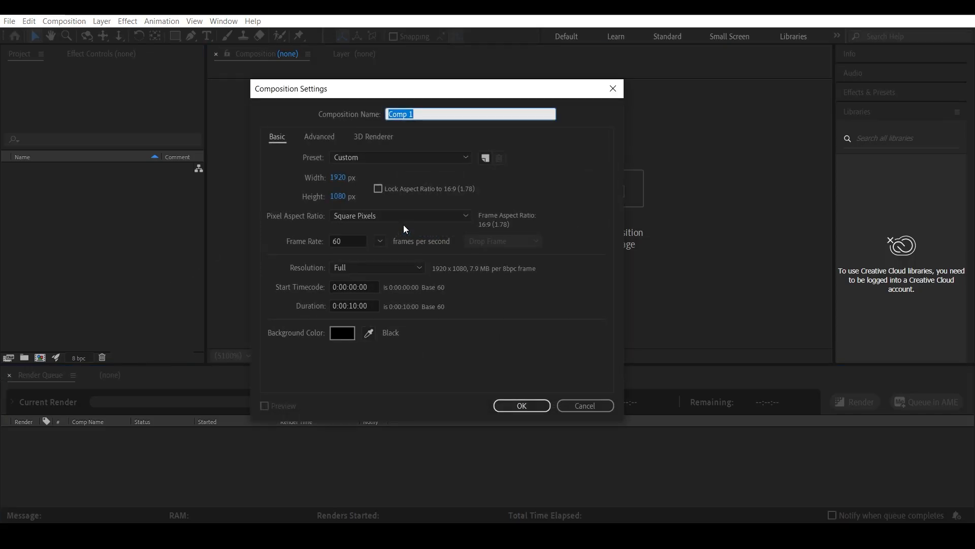
pyautogui.click(518, 409)
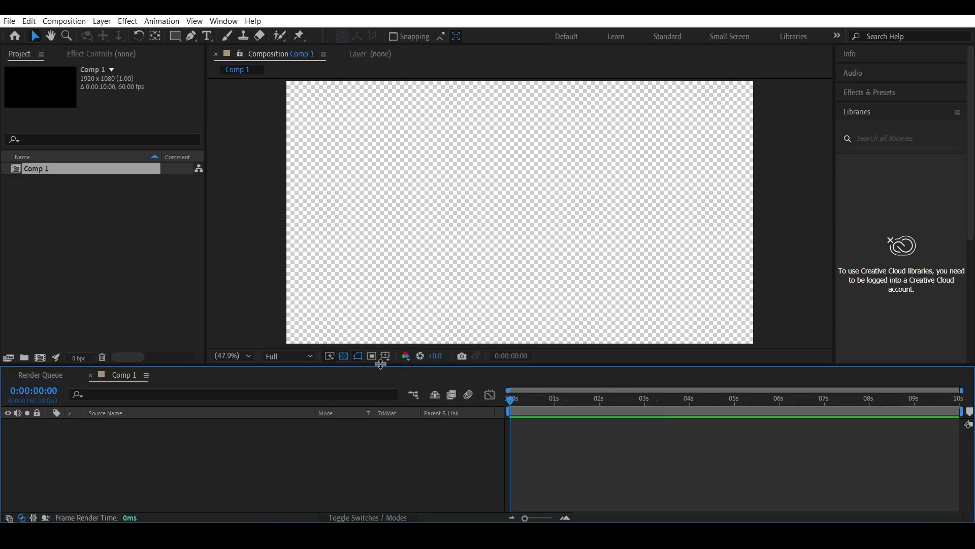
pyautogui.click(346, 355)
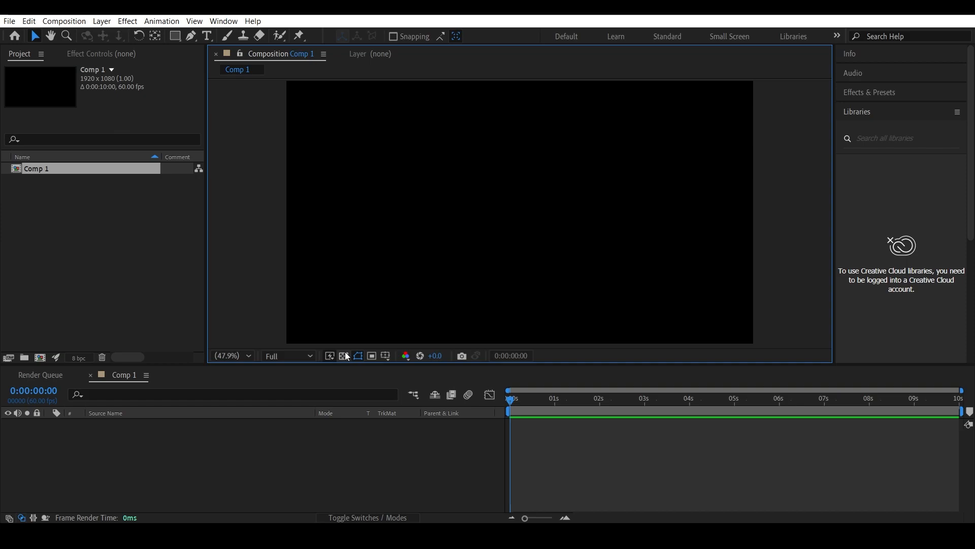
# Step: Draw a closed four-point kite shape with the Pen tool near the middle of the composition
pyautogui.click(193, 34)
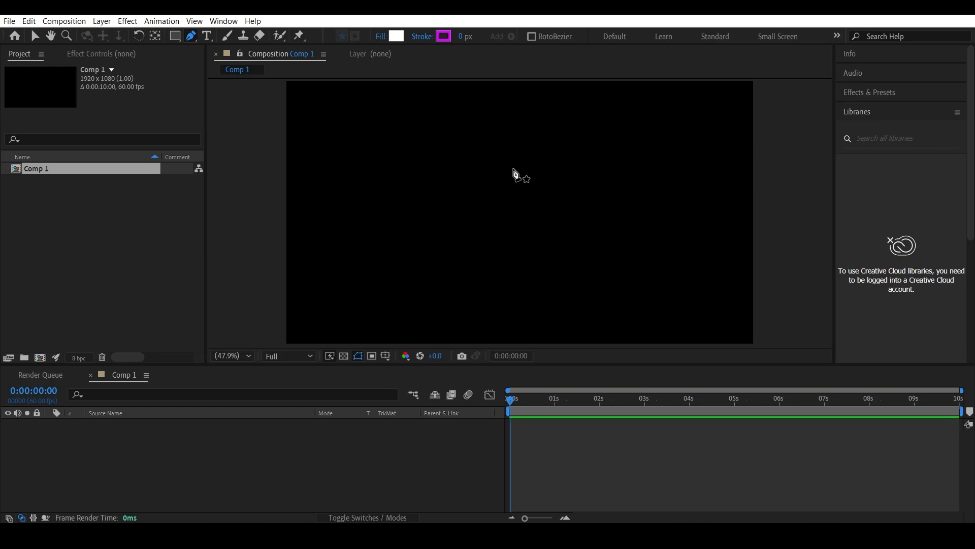
pyautogui.click(527, 169)
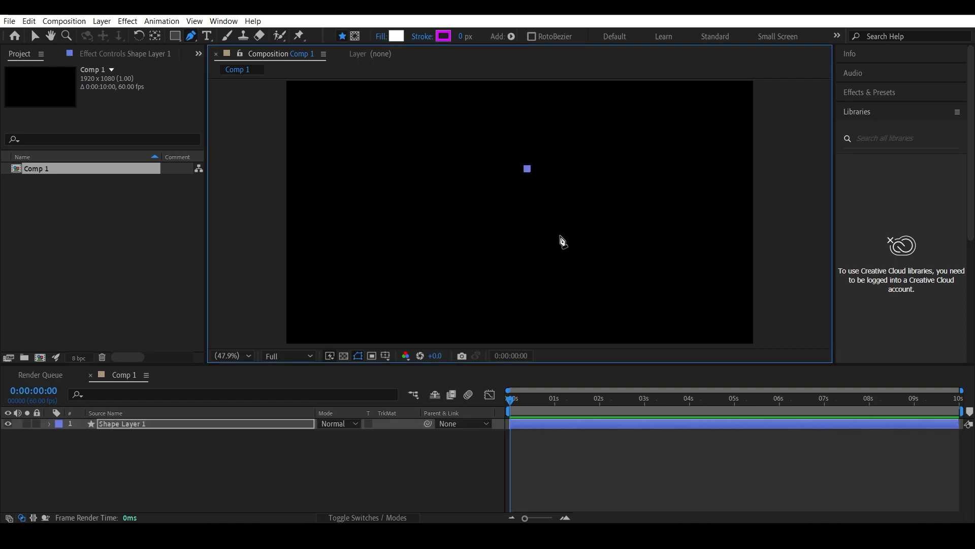
pyautogui.click(561, 238)
pyautogui.click(531, 272)
pyautogui.click(499, 240)
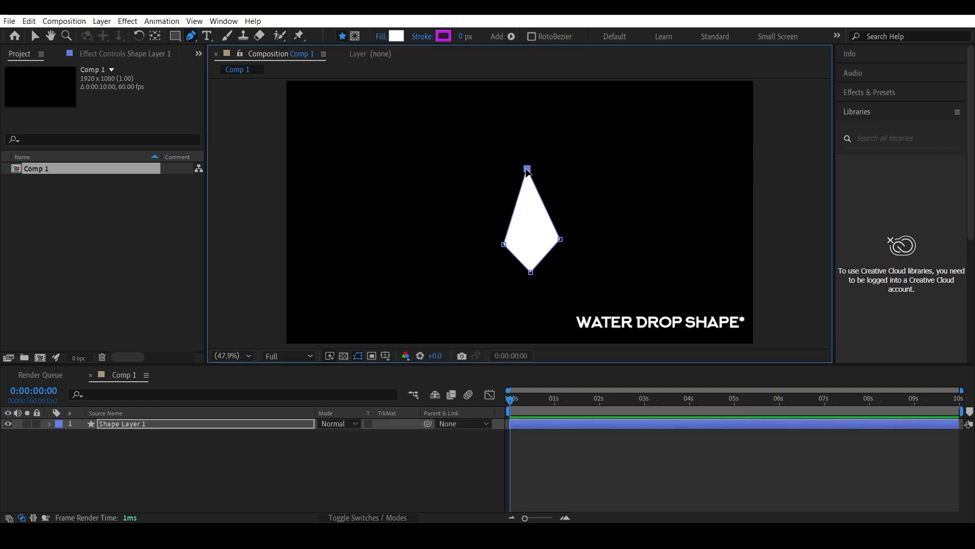
# Step: Curve the kite's side and bottom points into a water drop, raise its tip slightly, and deselect the shape
pyautogui.keyDown('alt'); pyautogui.click(530, 273); pyautogui.keyUp('alt')
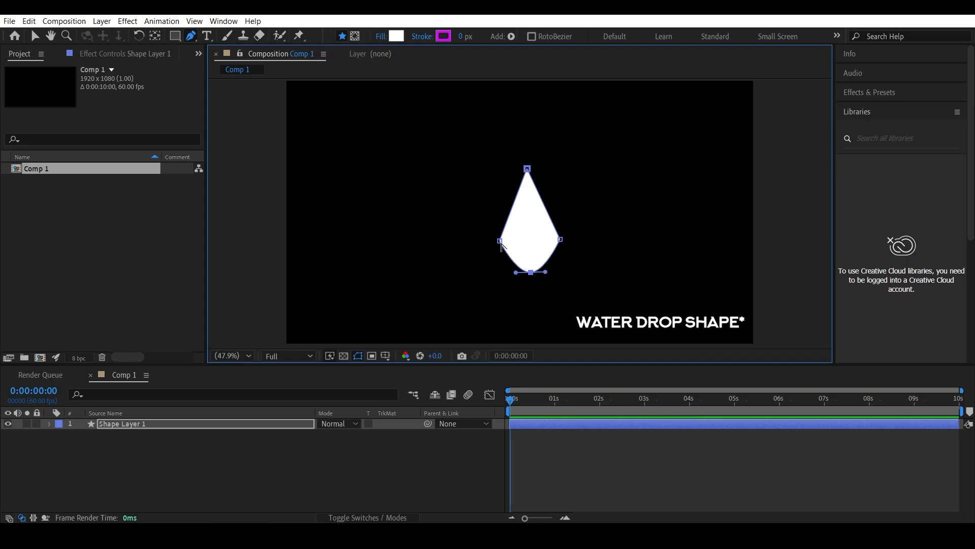
pyautogui.keyDown('alt'); pyautogui.click(500, 241); pyautogui.keyUp('alt')
pyautogui.keyDown('alt'); pyautogui.click(560, 240); pyautogui.keyUp('alt')
pyautogui.moveTo(561, 241); pyautogui.dragTo(559, 241)
pyautogui.moveTo(531, 273); pyautogui.dragTo(529, 273)
pyautogui.moveTo(500, 241); pyautogui.dragTo(502, 237)
pyautogui.moveTo(528, 169); pyautogui.dragTo(530, 152)
pyautogui.click(470, 453)
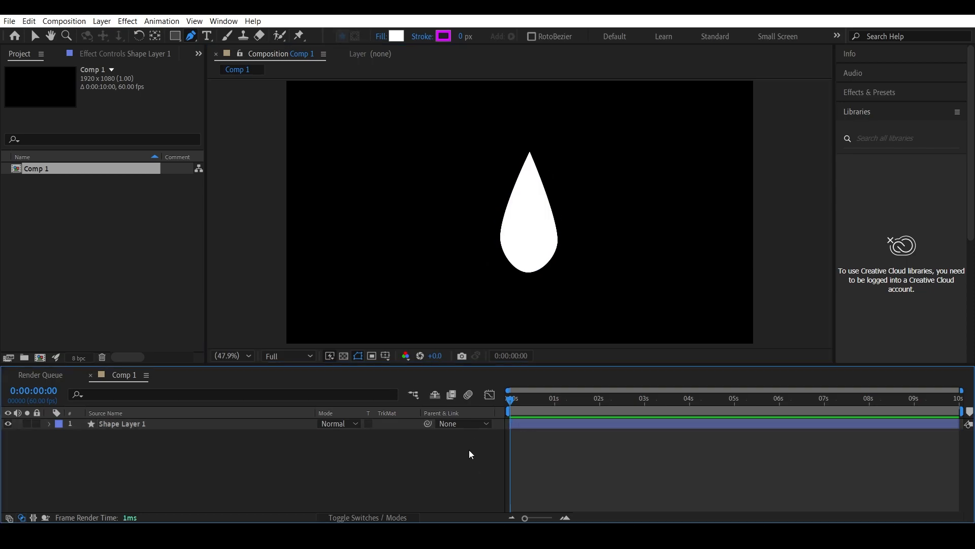
pyautogui.press('v')
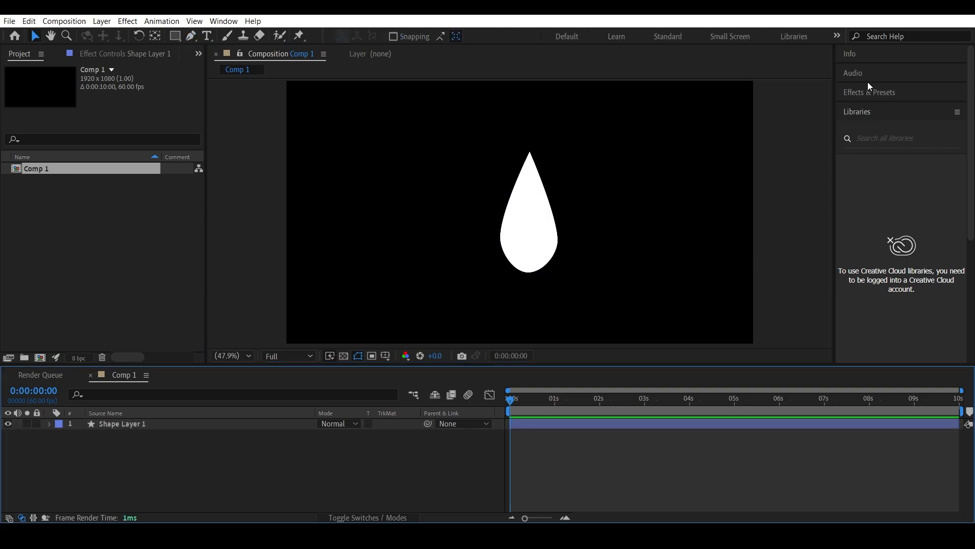
# Step: Apply the Wave Warp effect to the water drop and set its direction to 0°
pyautogui.click(882, 91)
pyautogui.click(883, 108)
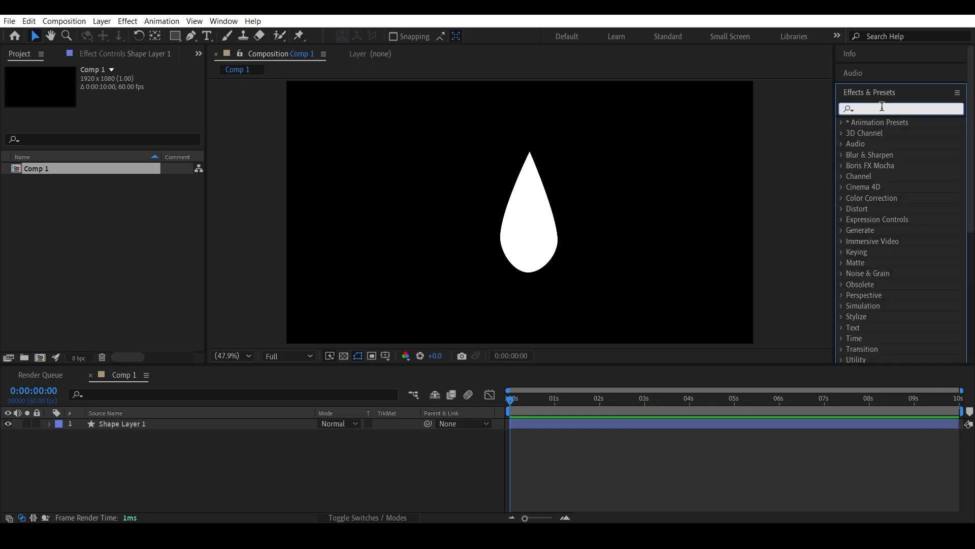
pyautogui.write('wave war')
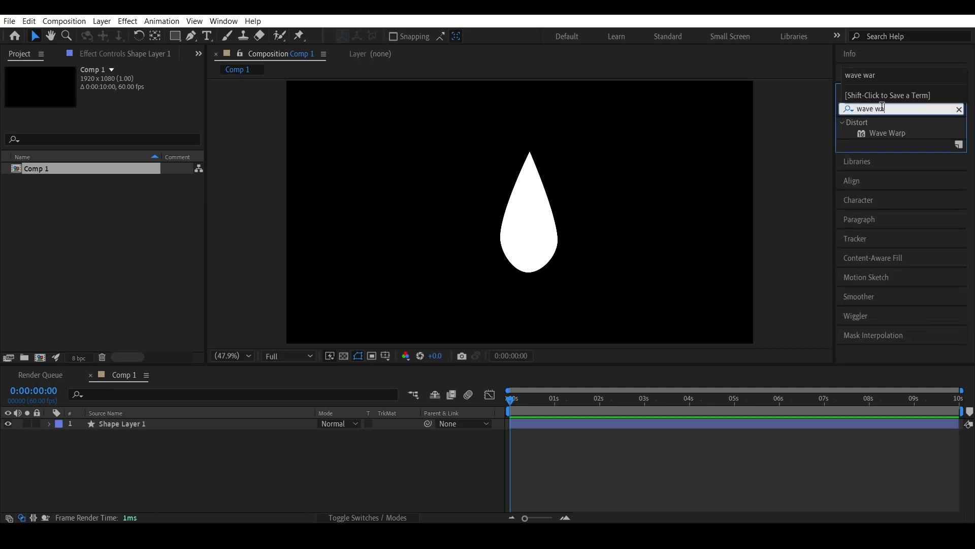
pyautogui.moveTo(888, 132); pyautogui.dragTo(517, 232)
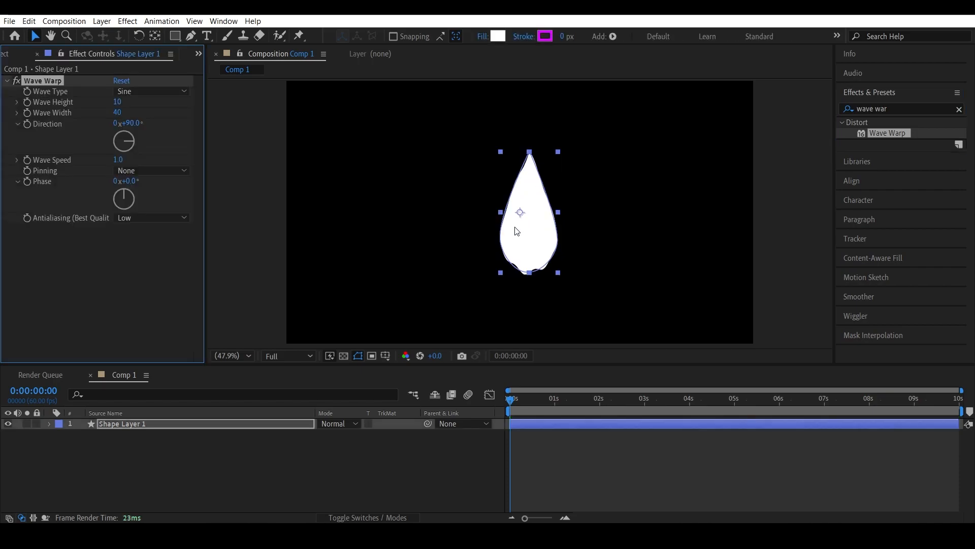
pyautogui.moveTo(134, 124); pyautogui.dragTo(127, 125)
pyautogui.click(129, 123)
pyautogui.write('0')
pyautogui.press('Return')
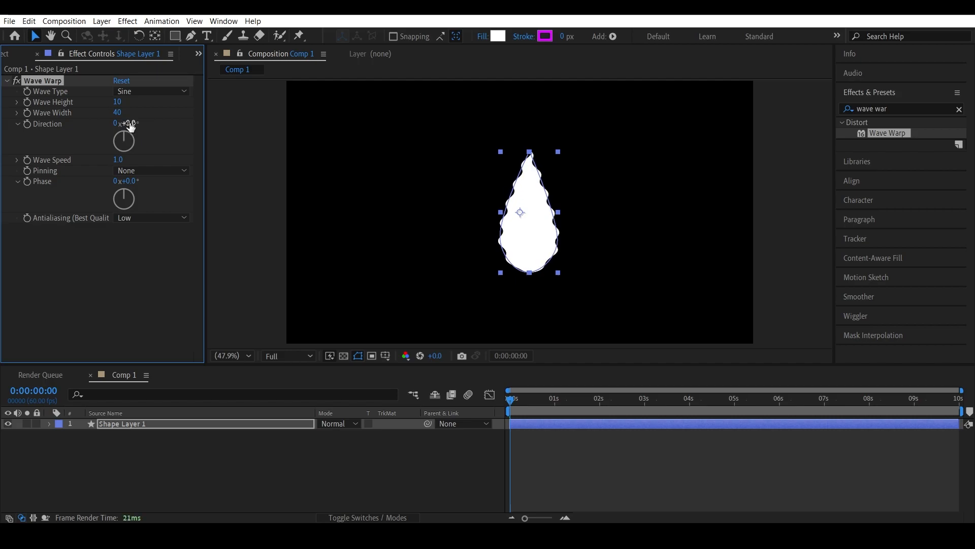
# Step: Set the drop's Wave Warp height to 20 and width to 150, and preview the animation
pyautogui.click(117, 102)
pyautogui.write('20')
pyautogui.press('Return')
pyautogui.click(122, 113)
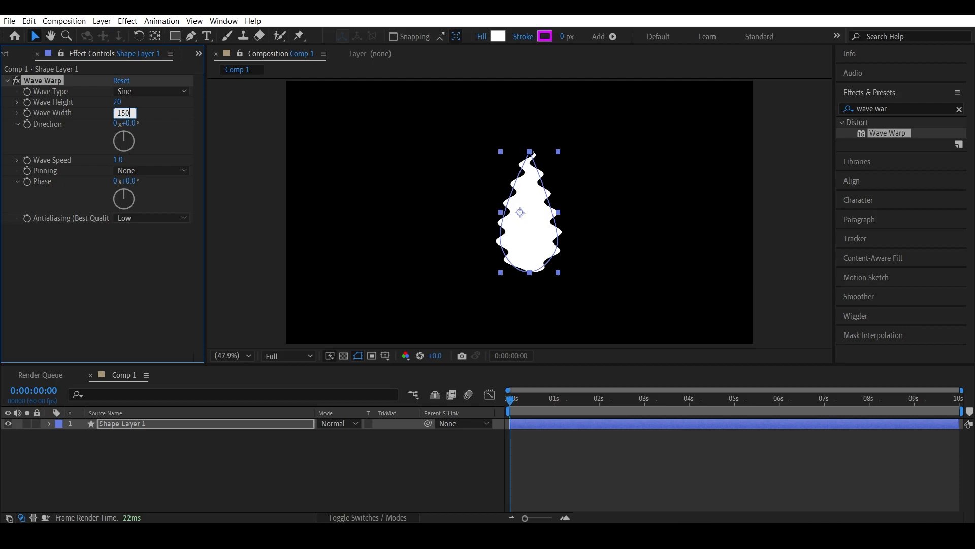
pyautogui.write('150')
pyautogui.press('Return')
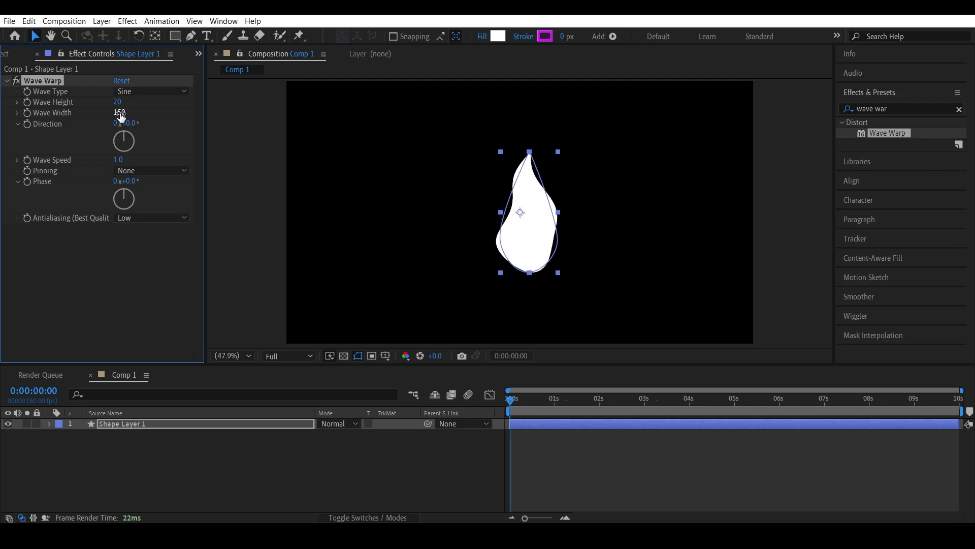
pyautogui.press('space')
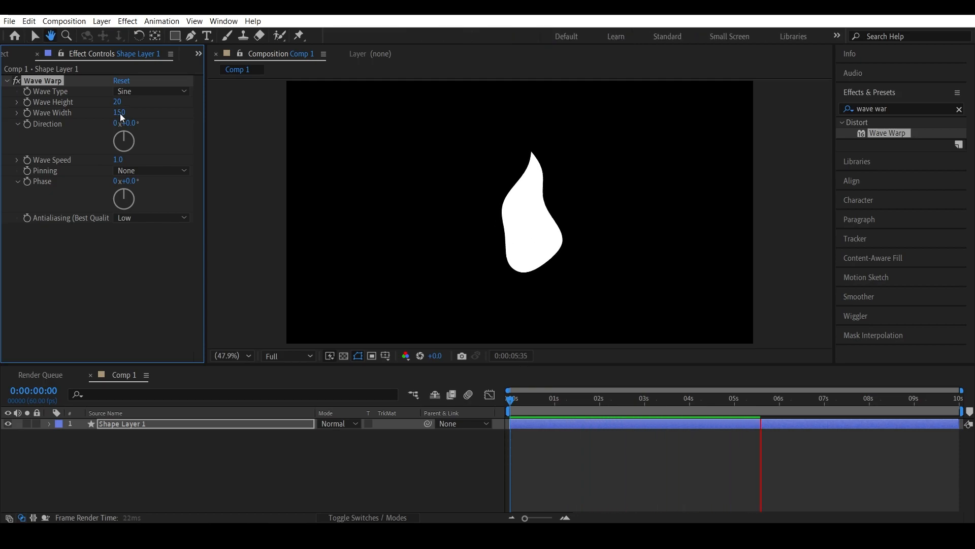
pyautogui.press('space')
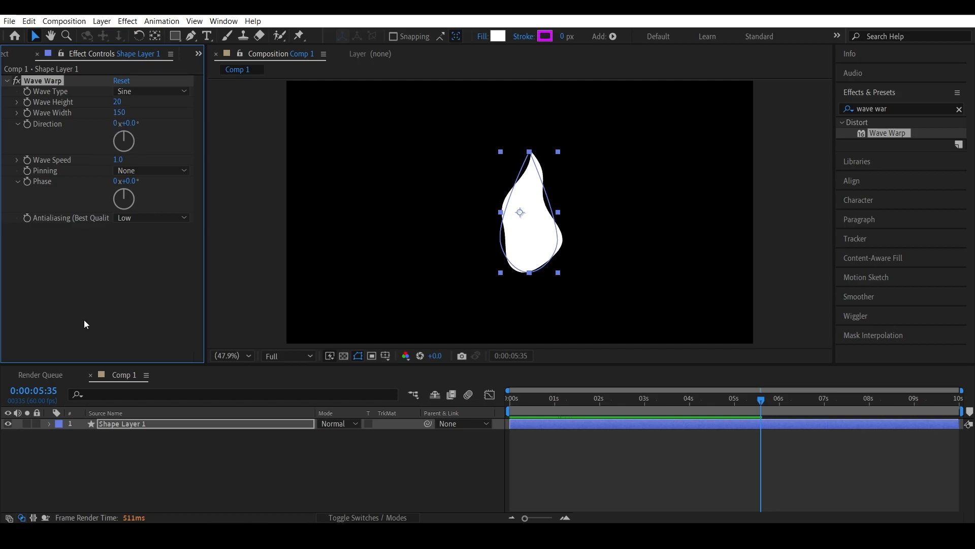
# Step: Duplicate Shape Layer 1 and make the duplicate drop slightly narrower from its right side
pyautogui.click(141, 424)
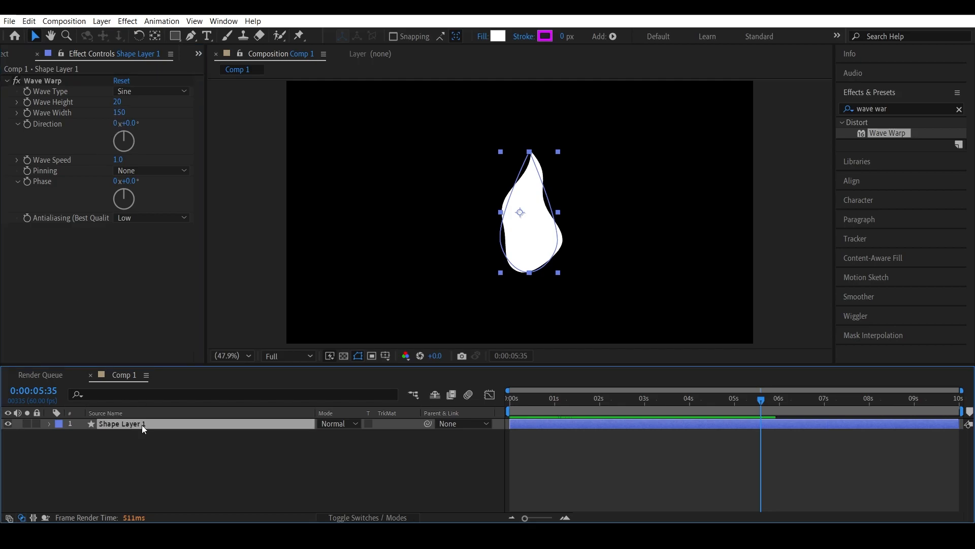
pyautogui.click(29, 21)
pyautogui.click(62, 163)
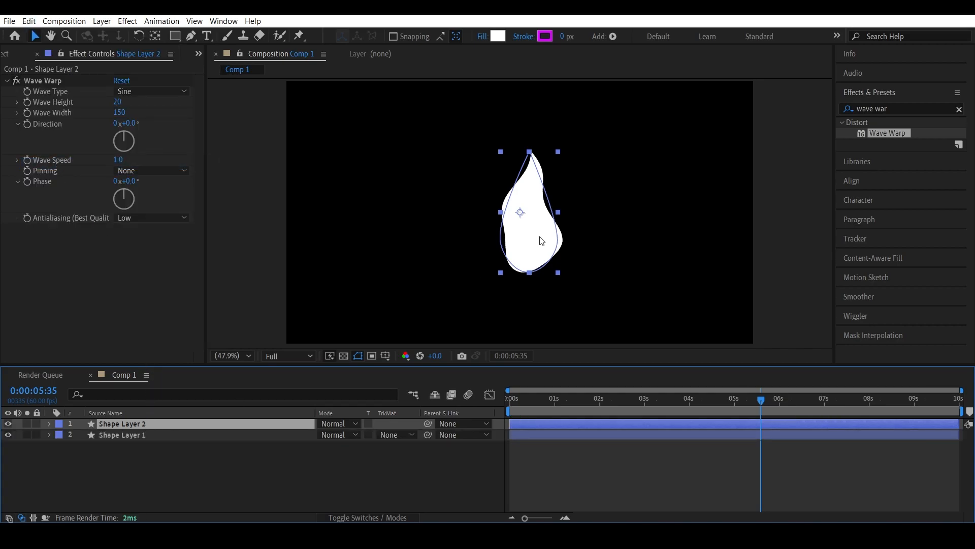
pyautogui.scroll(2, 532, 237)
pyautogui.click(598, 215)
pyautogui.moveTo(598, 213); pyautogui.dragTo(583, 213)
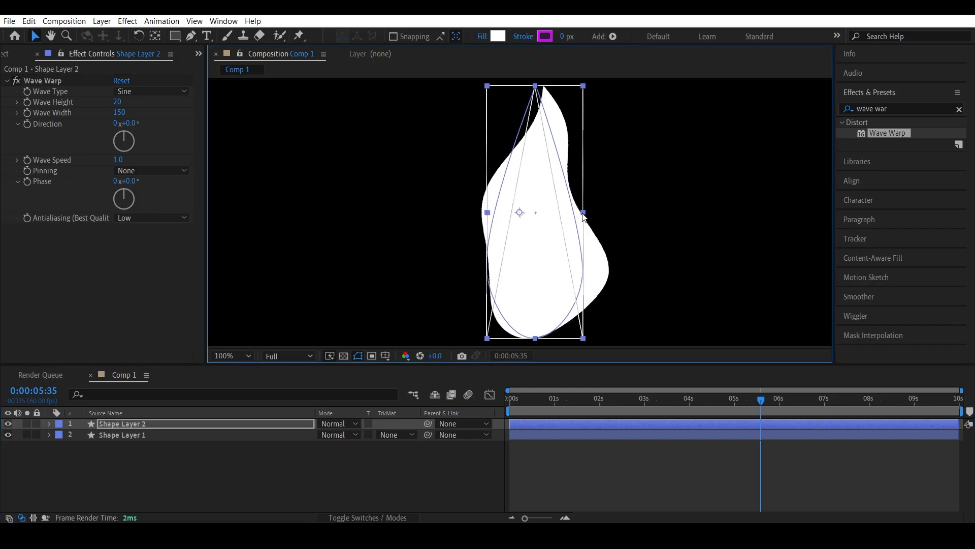
pyautogui.moveTo(583, 217); pyautogui.dragTo(583, 217)
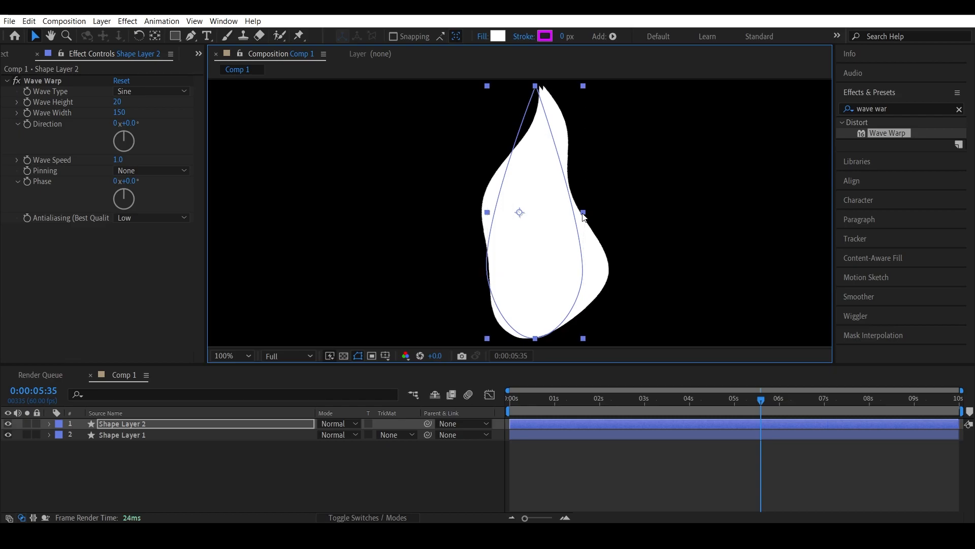
# Step: Set the track matte of Shape Layer 1 to Alpha Matte "Shape Layer 2" and check the masked flame along the timeline
pyautogui.click(163, 432)
pyautogui.moveTo(598, 403); pyautogui.dragTo(568, 405)
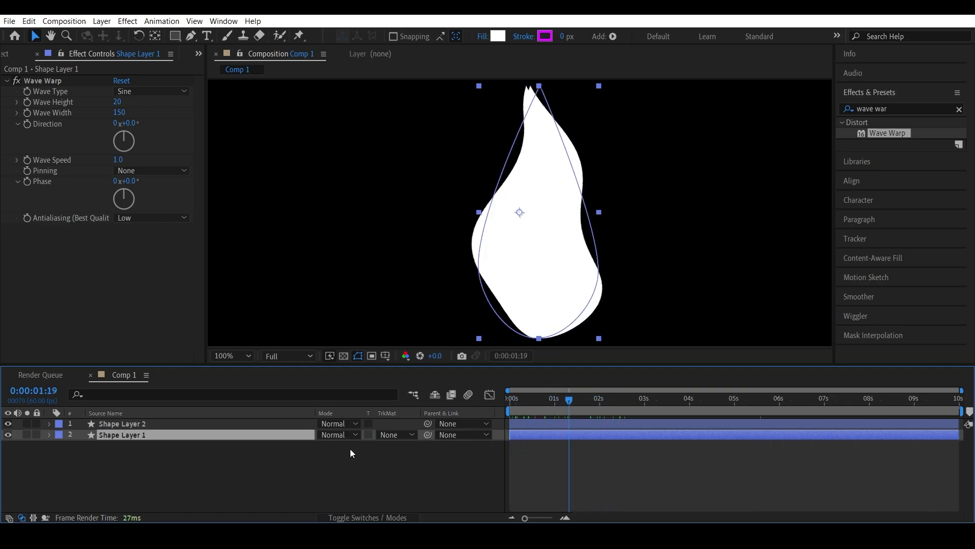
pyautogui.click(387, 436)
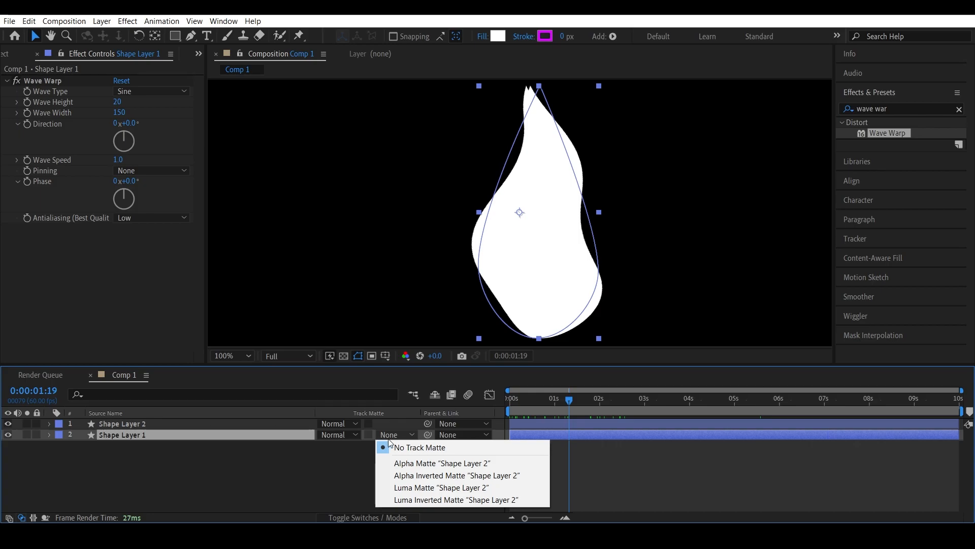
pyautogui.click(431, 464)
pyautogui.moveTo(551, 400); pyautogui.dragTo(617, 400)
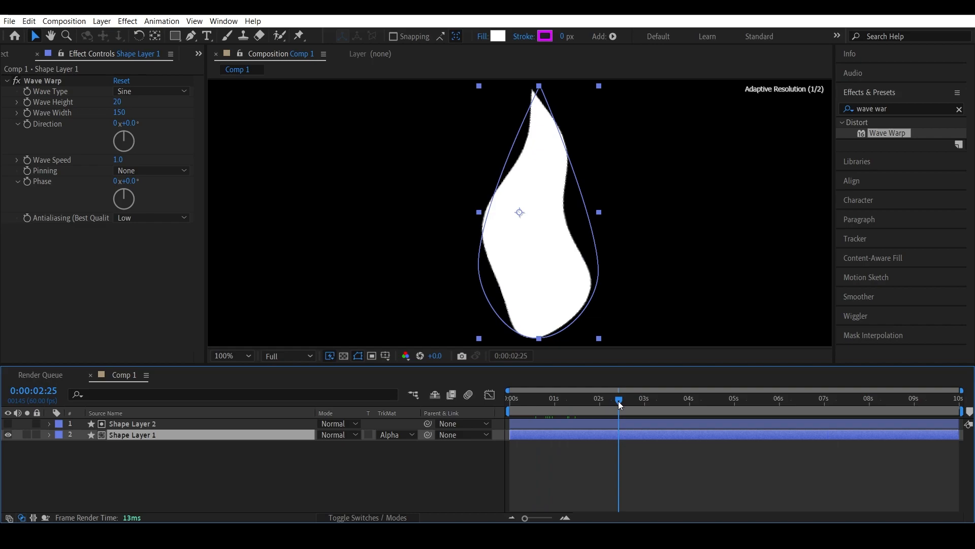
# Step: Set the Wave Warp height of Shape Layer 2 to -20
pyautogui.click(203, 423)
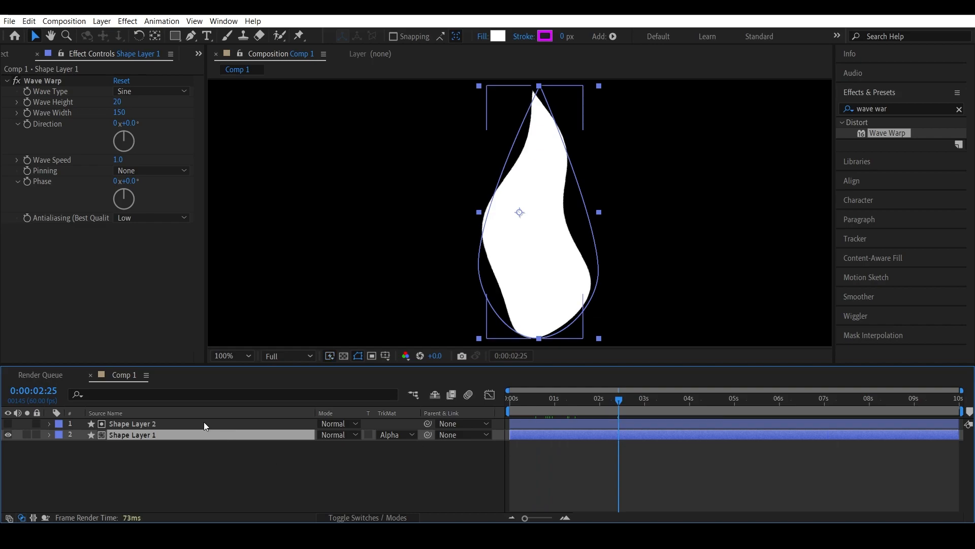
pyautogui.click(201, 435)
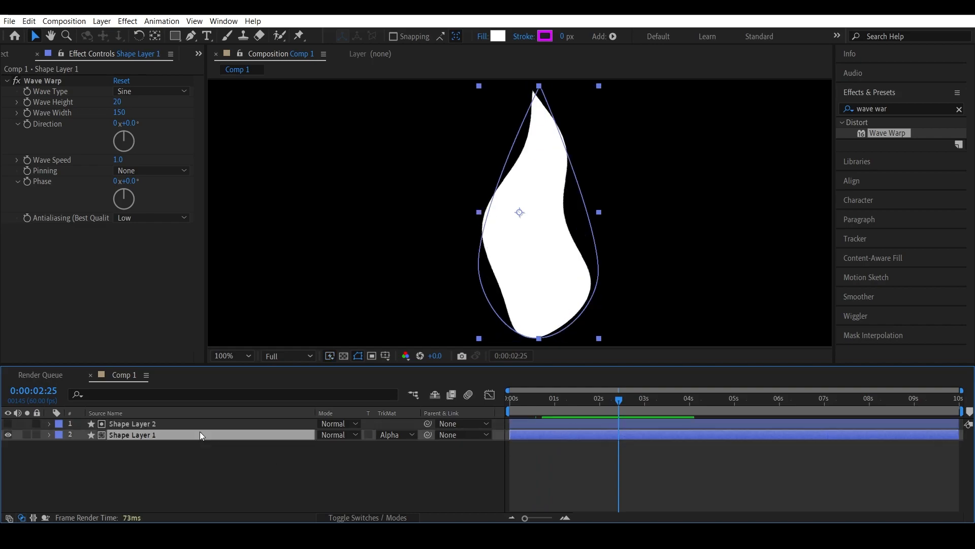
pyautogui.click(191, 424)
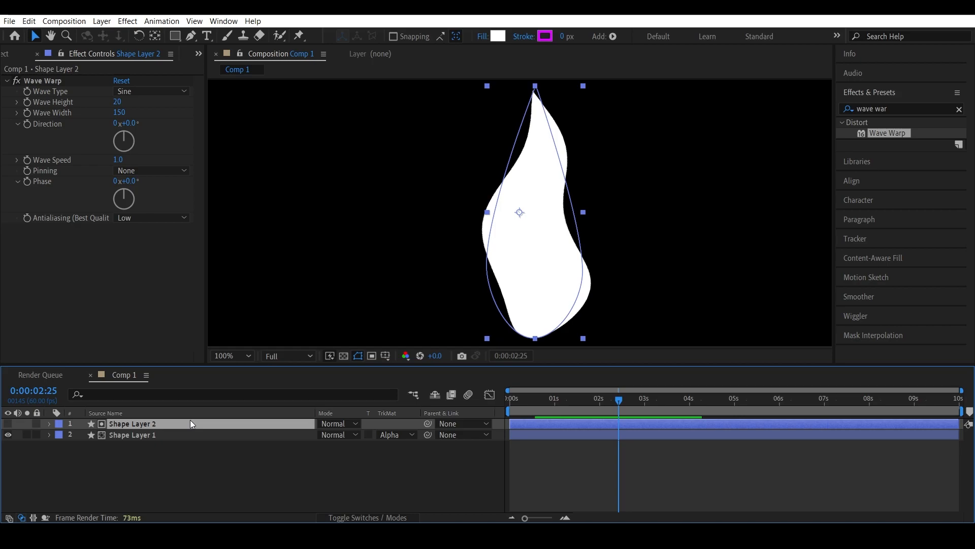
pyautogui.click(120, 103)
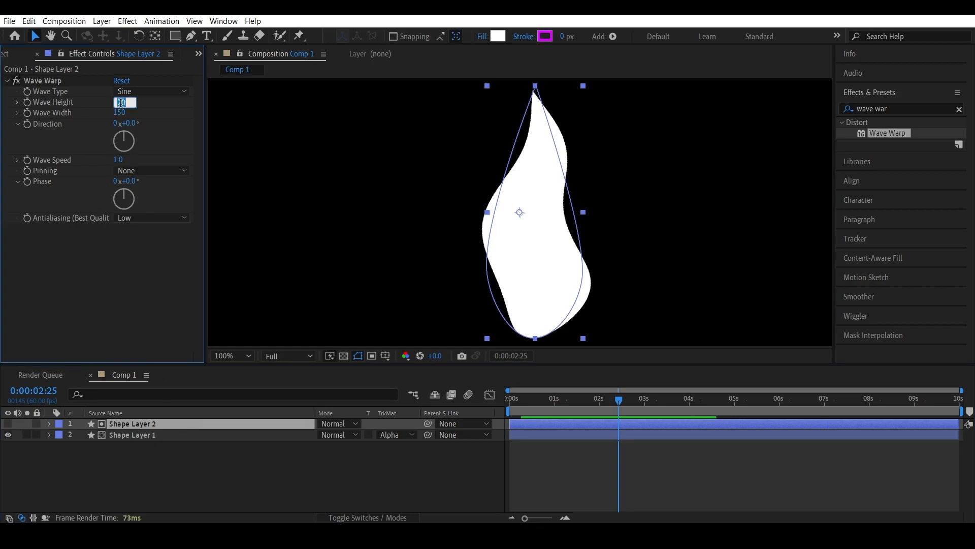
pyautogui.click(118, 102)
pyautogui.write('-')
pyautogui.press('Return')
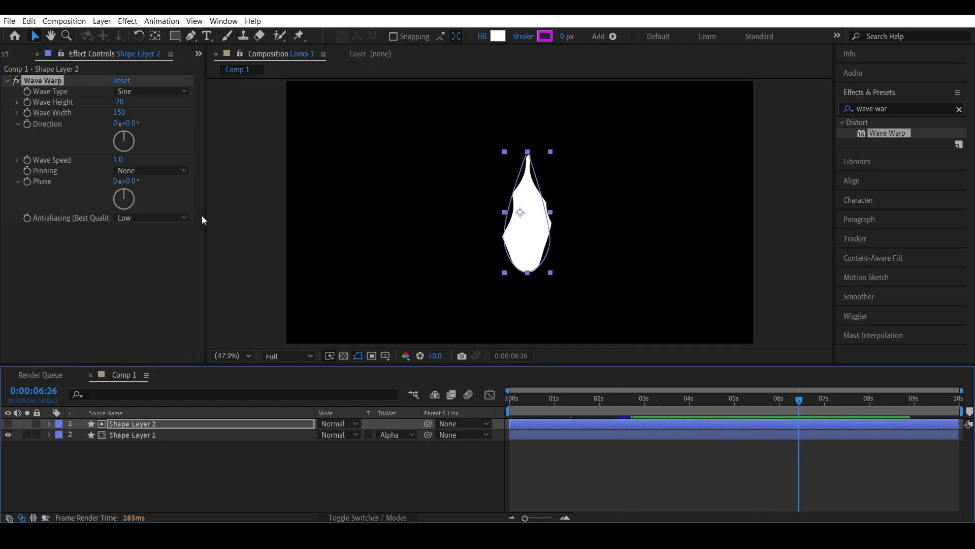
# Step: Set the Wave Warp speed of Shape Layer 2 to 2 and preview the flame motion
pyautogui.click(118, 160)
pyautogui.write('2')
pyautogui.press('Return')
pyautogui.press('space')
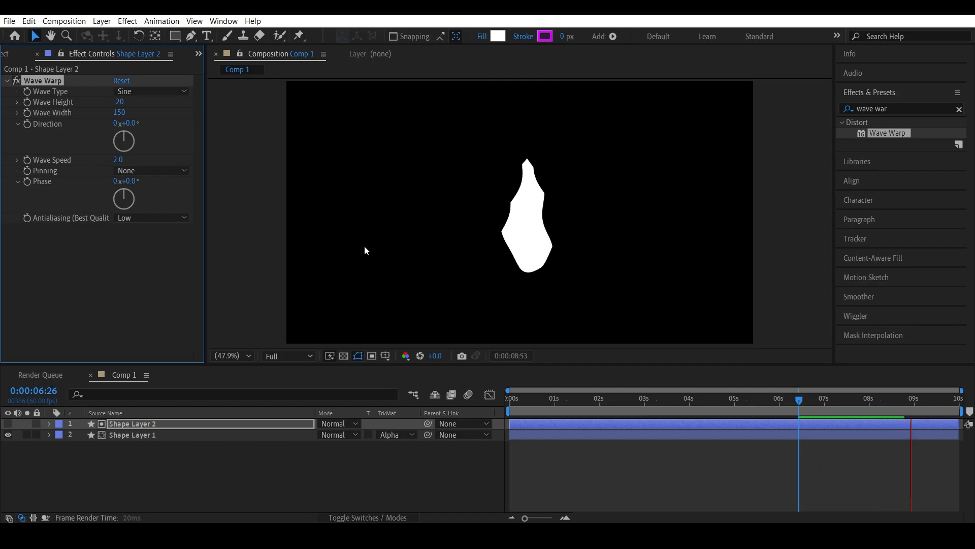
pyautogui.press('space')
pyautogui.click(118, 161)
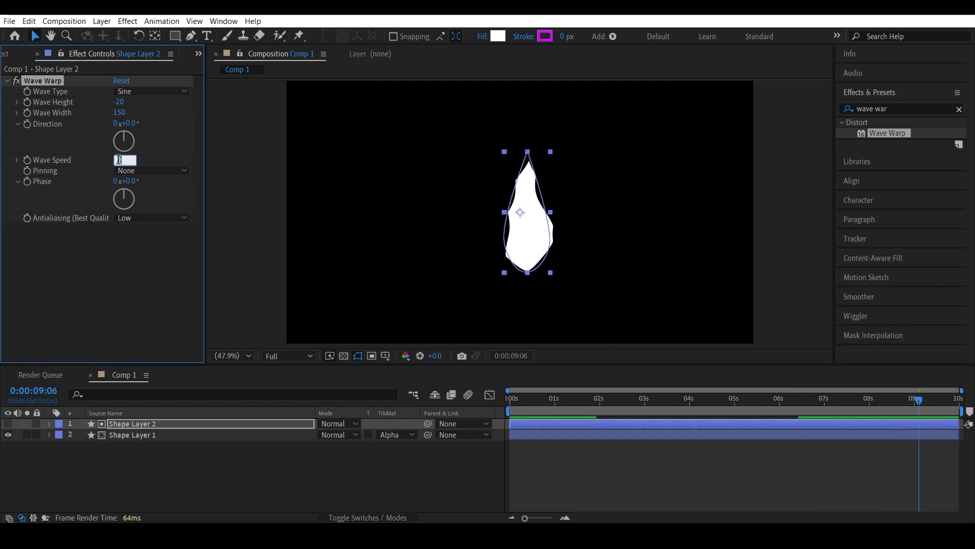
pyautogui.click(596, 450)
pyautogui.press('space')
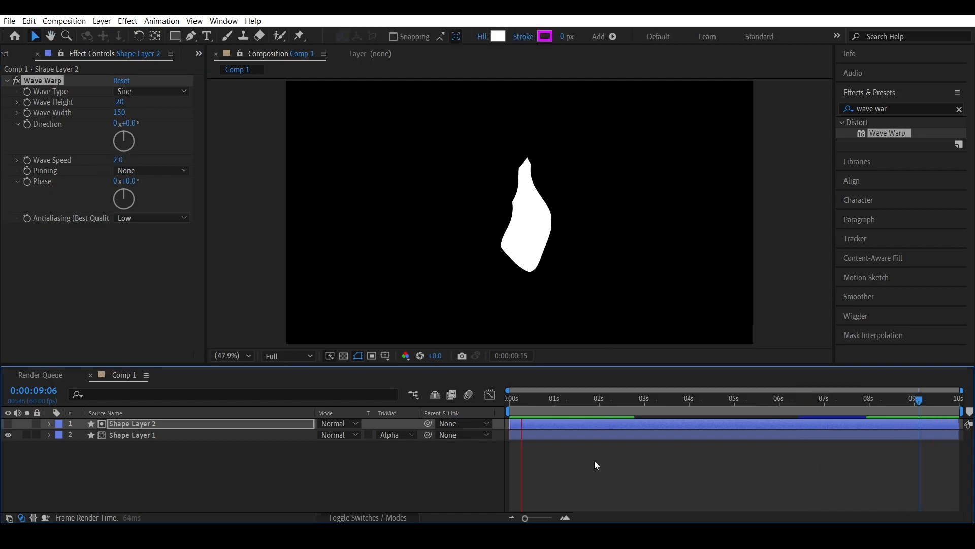
pyautogui.press('space')
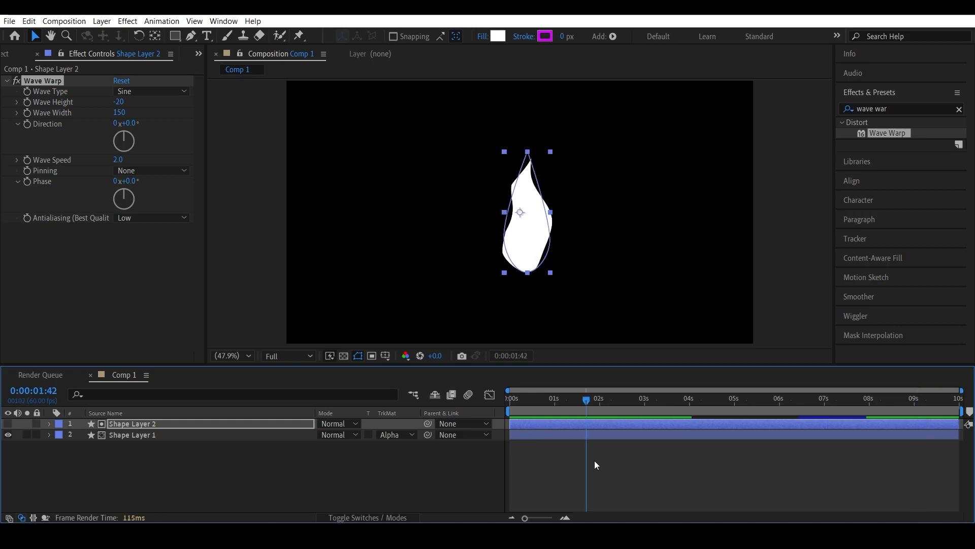
# Step: Pin the Wave Warp on Shape Layer 2 to the Bottom Edge and preview the animation from the start
pyautogui.click(160, 171)
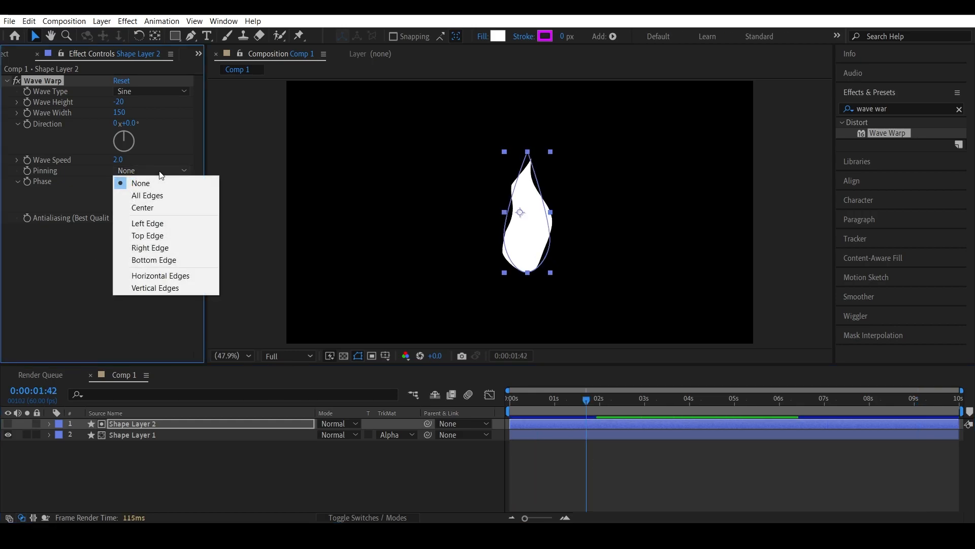
pyautogui.click(161, 260)
pyautogui.moveTo(589, 405); pyautogui.dragTo(507, 409)
pyautogui.press('space')
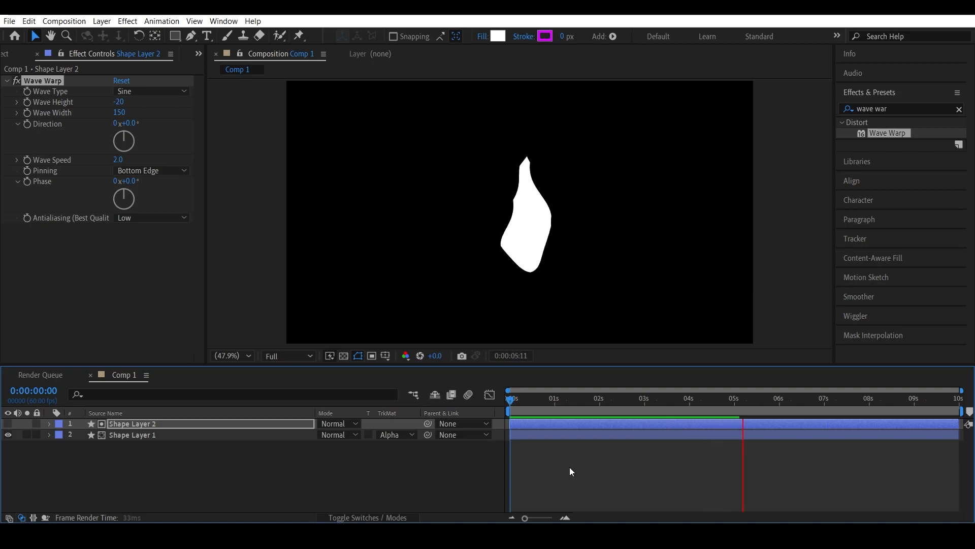
pyautogui.press('space')
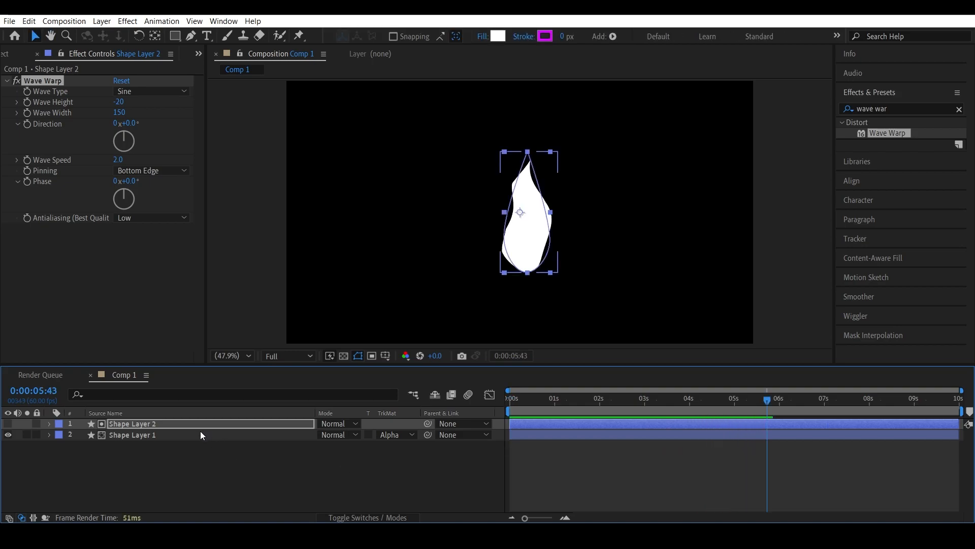
# Step: Narrow the drop on Shape Layer 2 to about 67% width and preview the flame
pyautogui.click(188, 421)
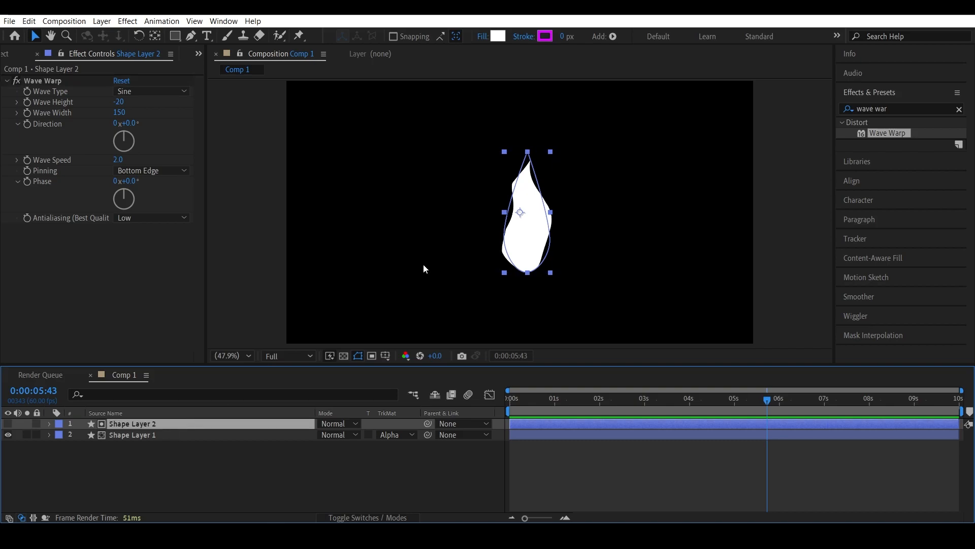
pyautogui.press('.')
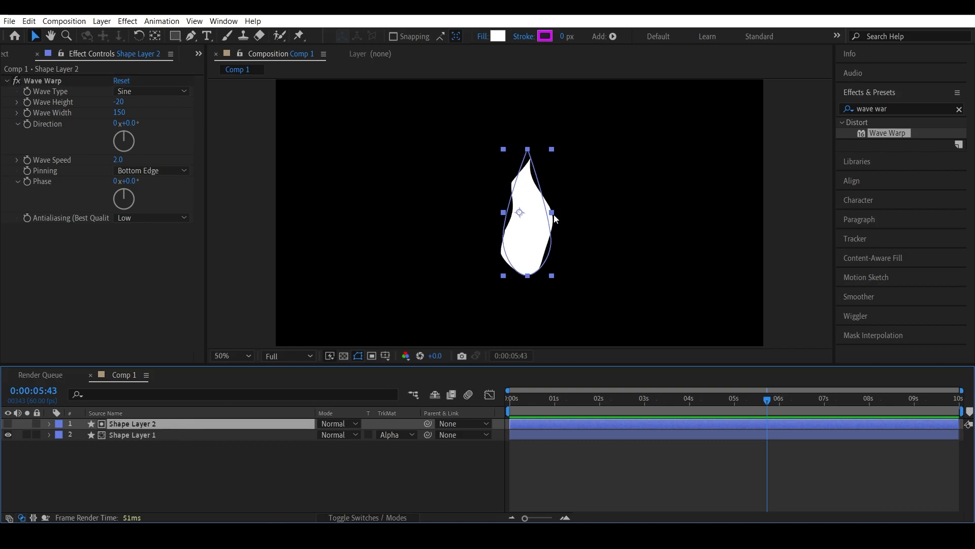
pyautogui.moveTo(553, 216); pyautogui.dragTo(545, 216)
pyautogui.moveTo(660, 401); pyautogui.dragTo(573, 404)
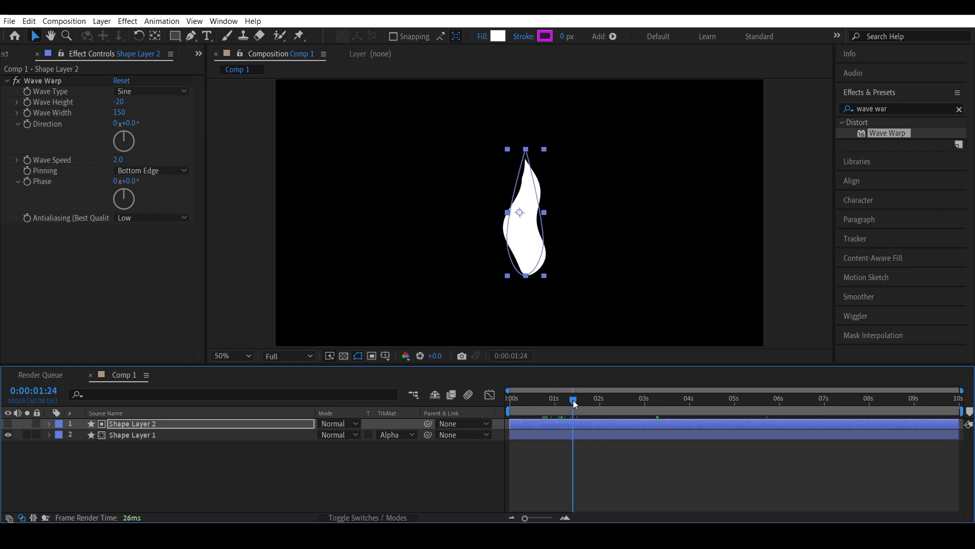
pyautogui.moveTo(545, 213); pyautogui.dragTo(545, 213)
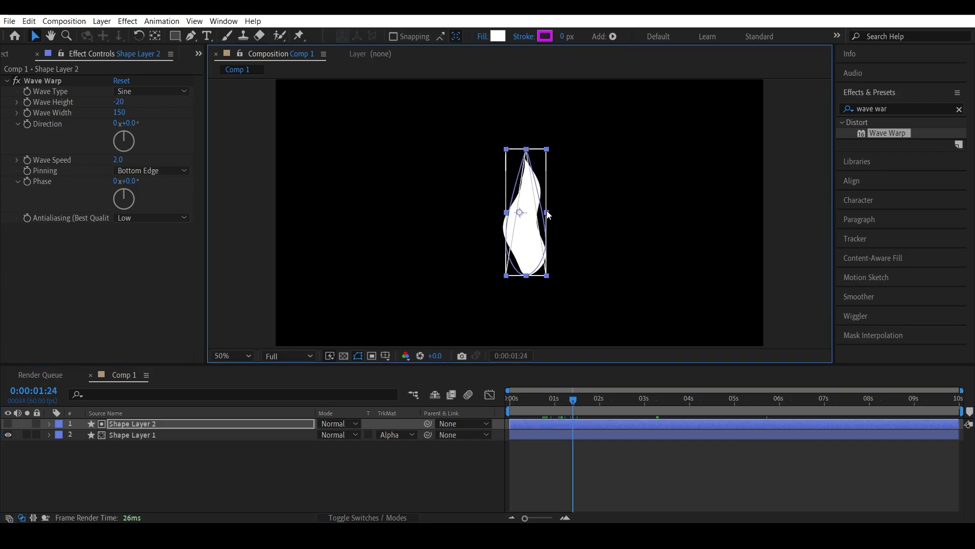
pyautogui.click(598, 445)
pyautogui.press('space')
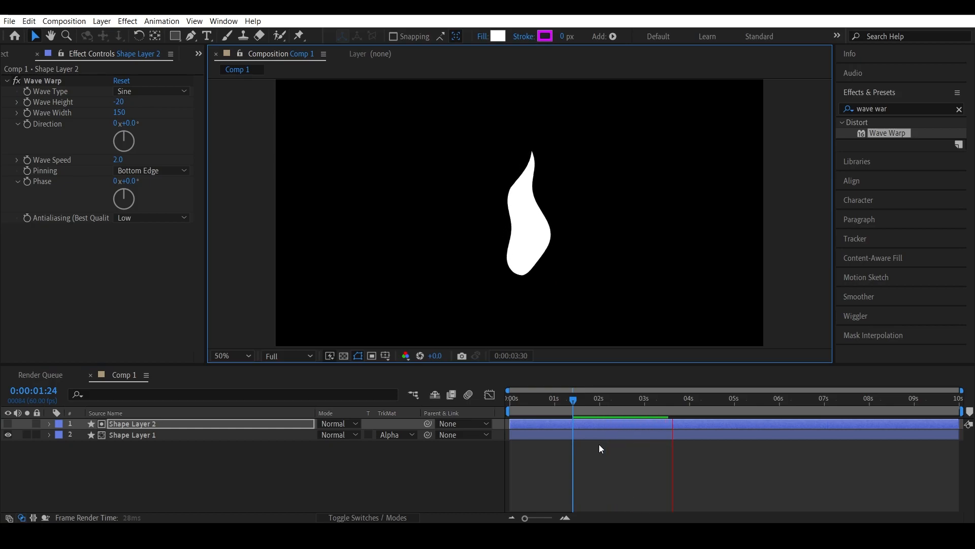
# Step: Try pinning the Wave Warp on Shape Layer 1 to the Bottom Edge and preview the flame
pyautogui.click(203, 424)
pyautogui.click(182, 435)
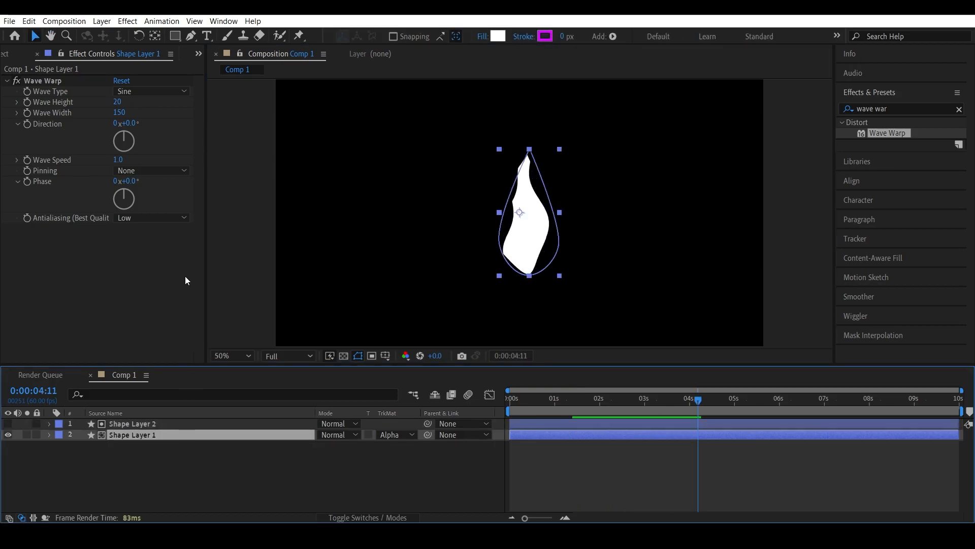
pyautogui.click(163, 172)
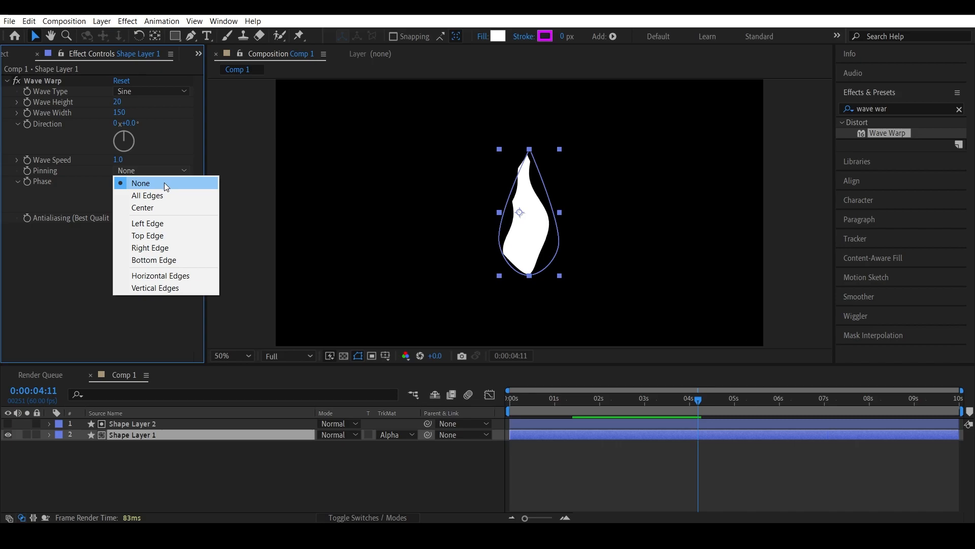
pyautogui.click(178, 260)
pyautogui.press('space')
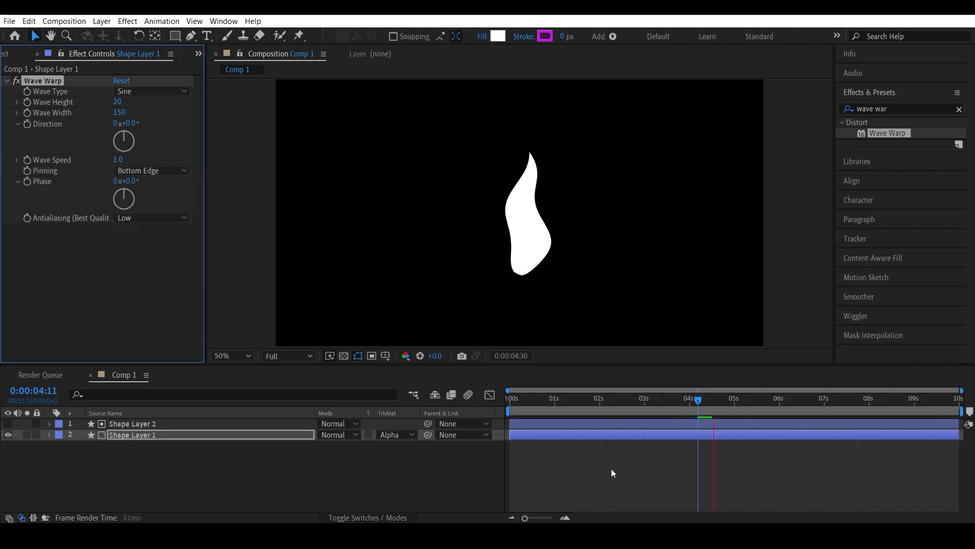
pyautogui.moveTo(703, 402); pyautogui.dragTo(552, 407)
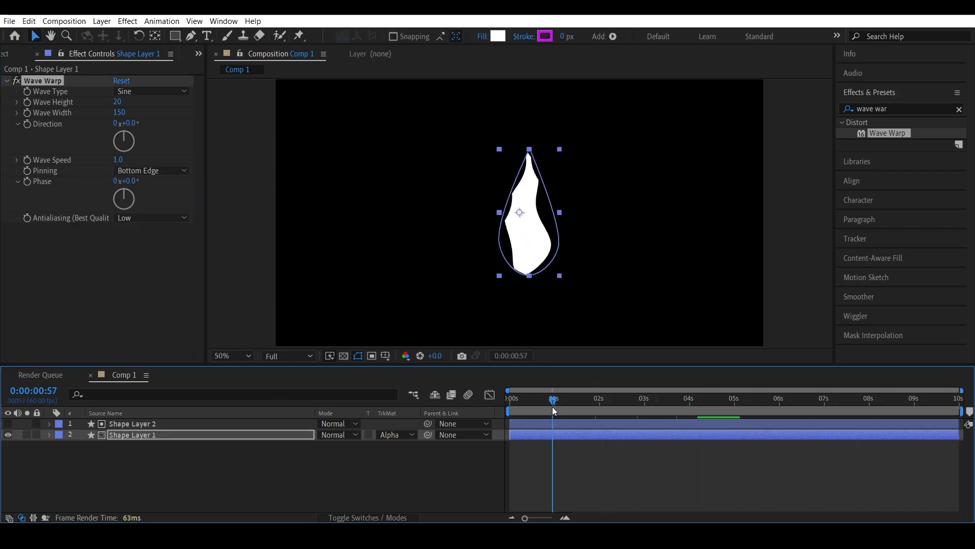
pyautogui.press('space')
pyautogui.press('space')
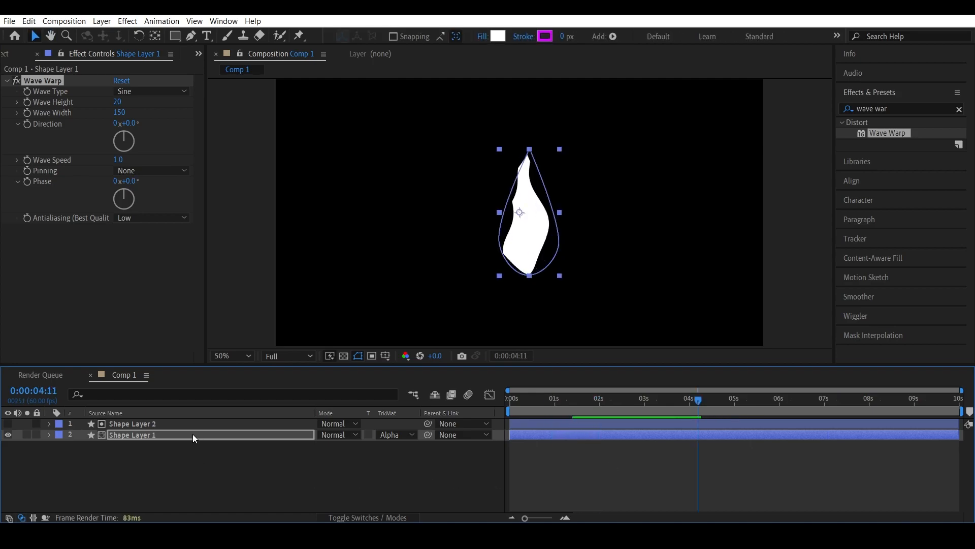
# Step: Move Shape Layers 1 and 2 down together until the flame's base sits below the composition's lower edge, and preview the motion
pyautogui.click(187, 423)
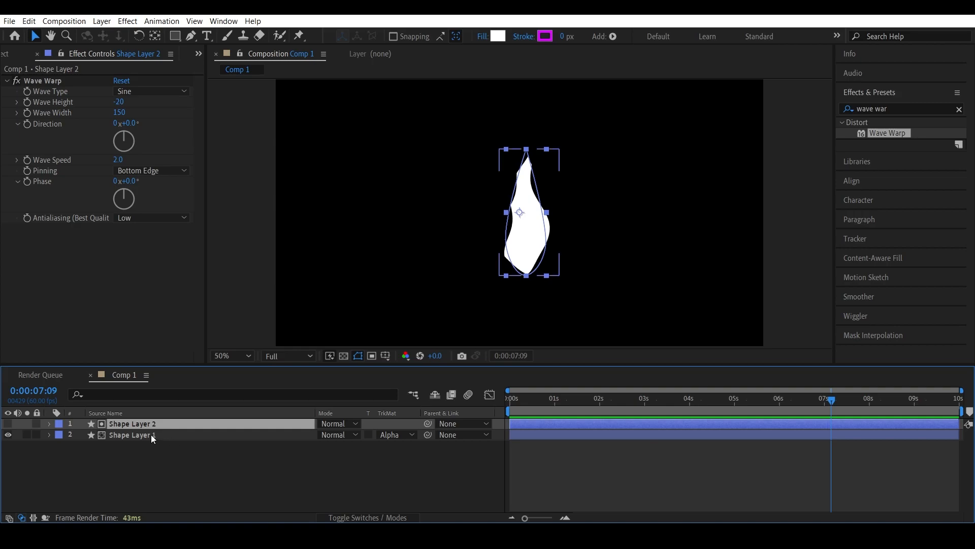
pyautogui.keyDown('shift'); pyautogui.click(150, 434); pyautogui.keyUp('shift')
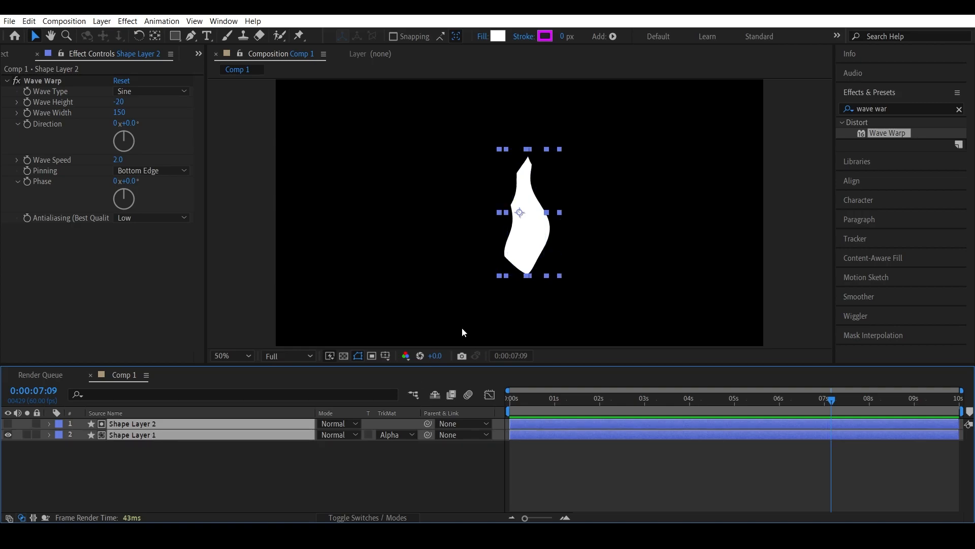
pyautogui.moveTo(536, 239); pyautogui.dragTo(539, 330)
pyautogui.moveTo(657, 401); pyautogui.dragTo(508, 412)
pyautogui.press('space')
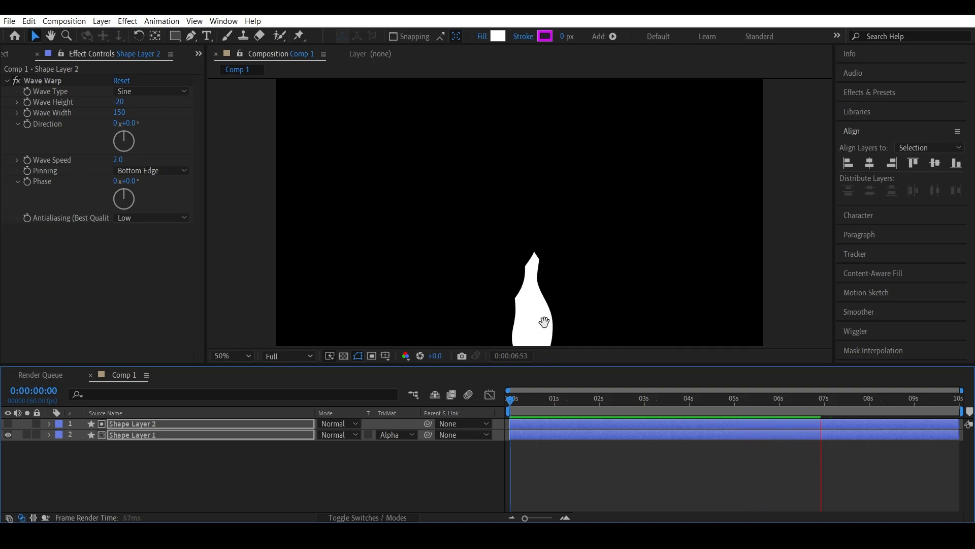
pyautogui.moveTo(539, 328)
pyautogui.mouseDown()
pyautogui.moveTo(539, 315)
pyautogui.moveTo(538, 324)
pyautogui.mouseUp()
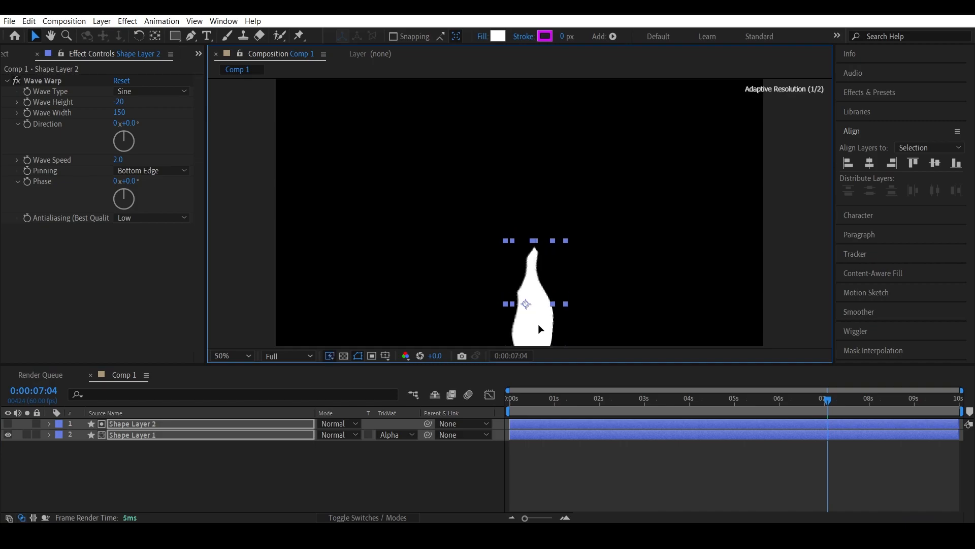
pyautogui.moveTo(615, 397); pyautogui.dragTo(517, 409)
pyautogui.press('space')
pyautogui.press('space')
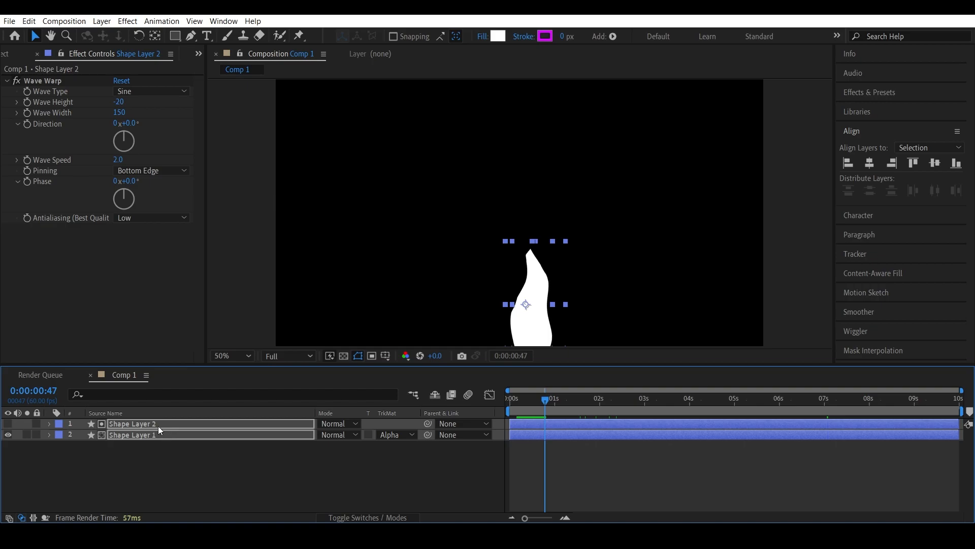
# Step: Duplicate Shape Layers 1 and 2 and scale the copies down to 77% height
pyautogui.click(157, 424)
pyautogui.keyDown('shift'); pyautogui.click(157, 436); pyautogui.keyUp('shift')
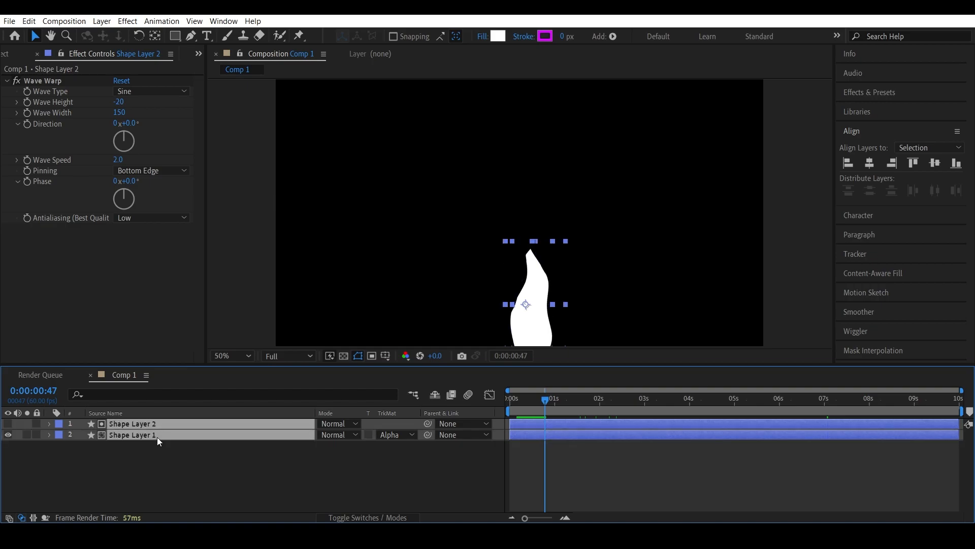
pyautogui.hotkey('ctrl', 'd')
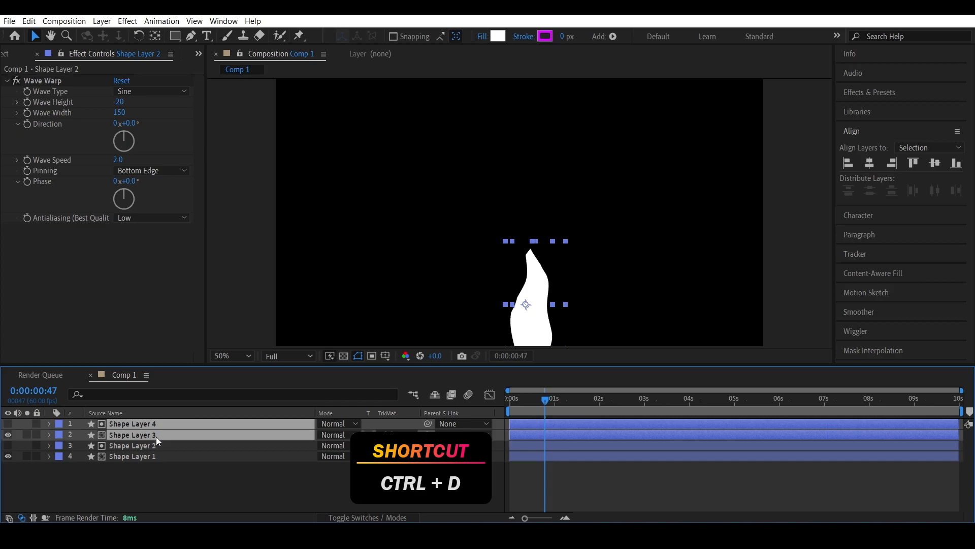
pyautogui.press('s')
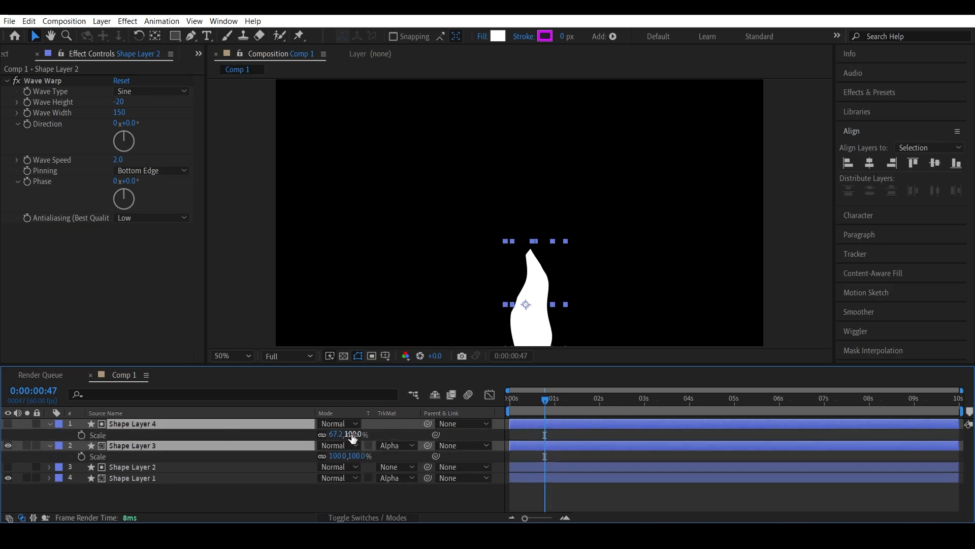
pyautogui.moveTo(350, 435); pyautogui.dragTo(338, 435)
# Step: Place the smaller flame copy at the lower left of the main flame and preview from the start
pyautogui.click(531, 320)
pyautogui.moveTo(532, 319); pyautogui.dragTo(511, 340)
pyautogui.moveTo(544, 401); pyautogui.dragTo(672, 401)
pyautogui.press('space')
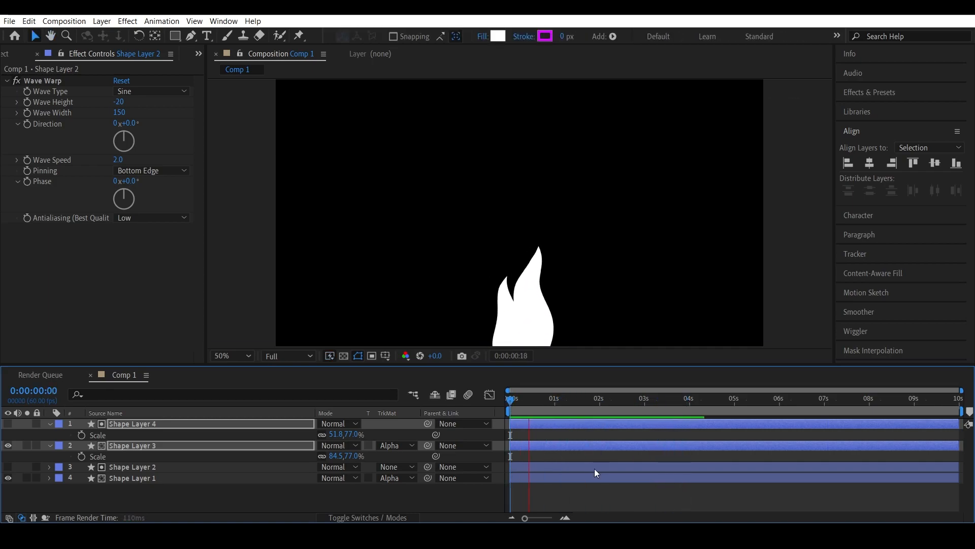
# Step: Reduce the scale of Shape Layers 3 and 4 to 67% height
pyautogui.click(502, 306)
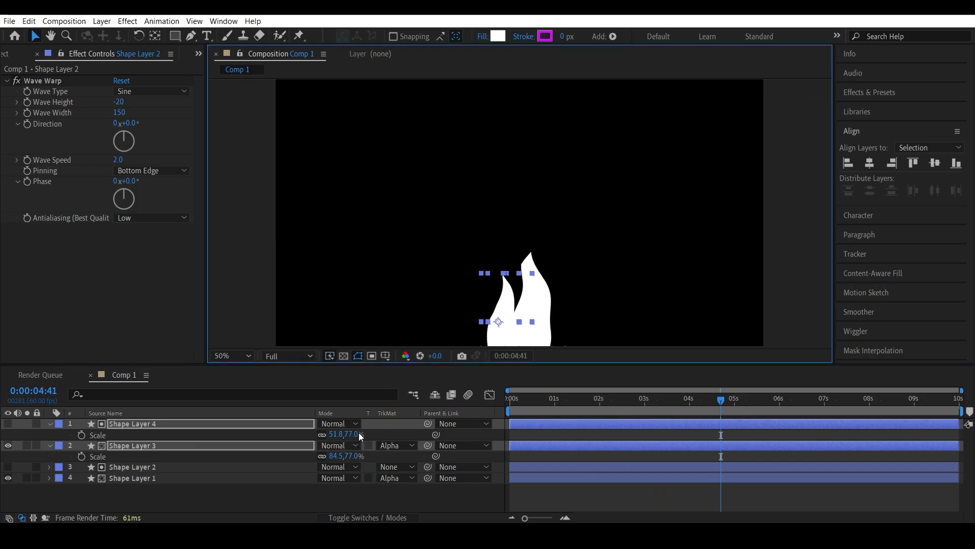
pyautogui.moveTo(359, 435); pyautogui.dragTo(355, 434)
pyautogui.click(579, 499)
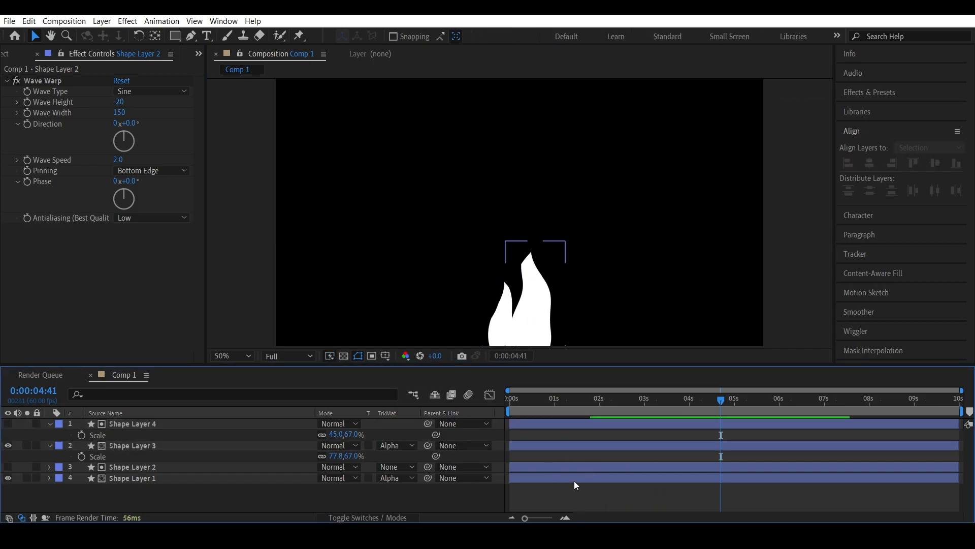
# Step: Set the Wave Warp speed of Shape Layer 4 to 1.5 and preview both flames from near the start
pyautogui.click(144, 426)
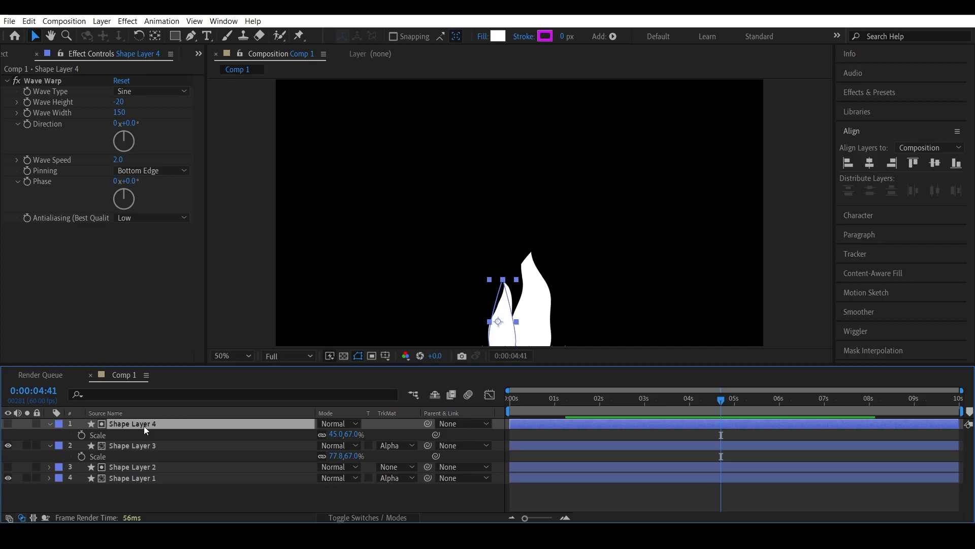
pyautogui.click(120, 160)
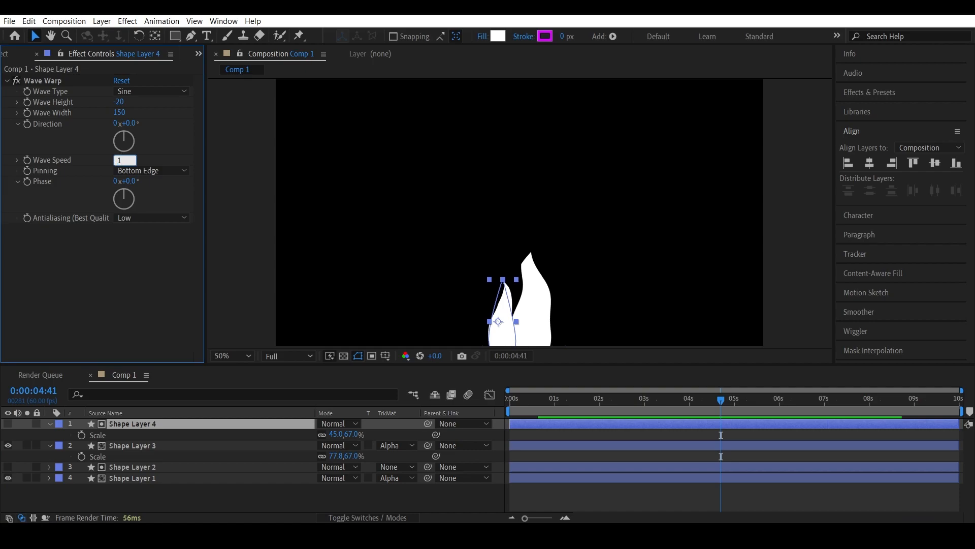
pyautogui.write('1.5')
pyautogui.press('Return')
pyautogui.press('space')
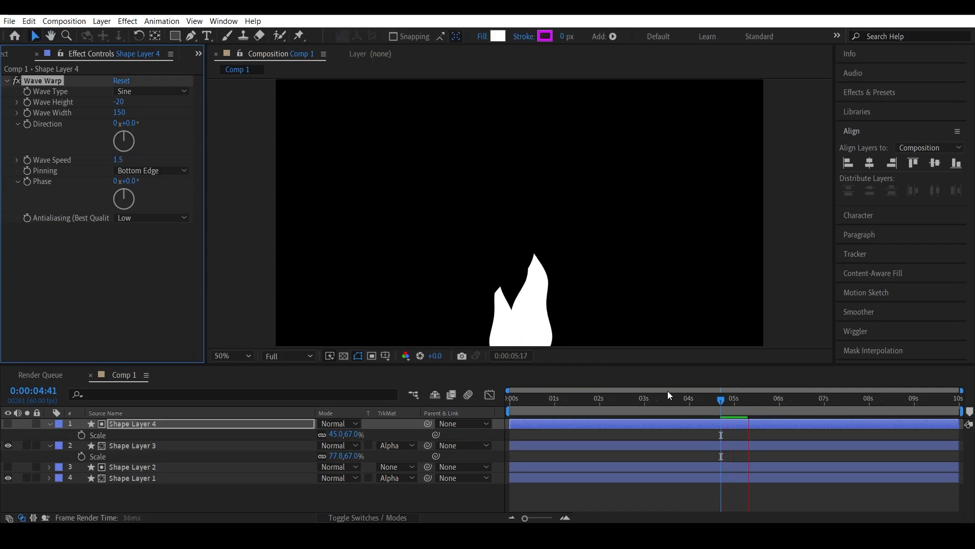
pyautogui.moveTo(722, 403); pyautogui.dragTo(640, 419)
pyautogui.keyDown('ctrl'); pyautogui.click(171, 449); pyautogui.keyUp('ctrl')
pyautogui.click(532, 417)
pyautogui.click(514, 406)
pyautogui.press('space')
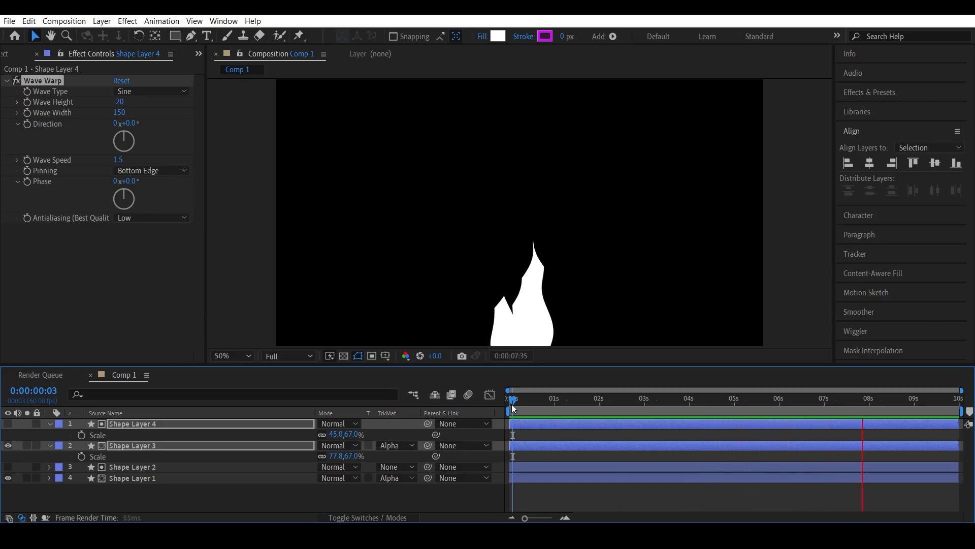
pyautogui.press('space')
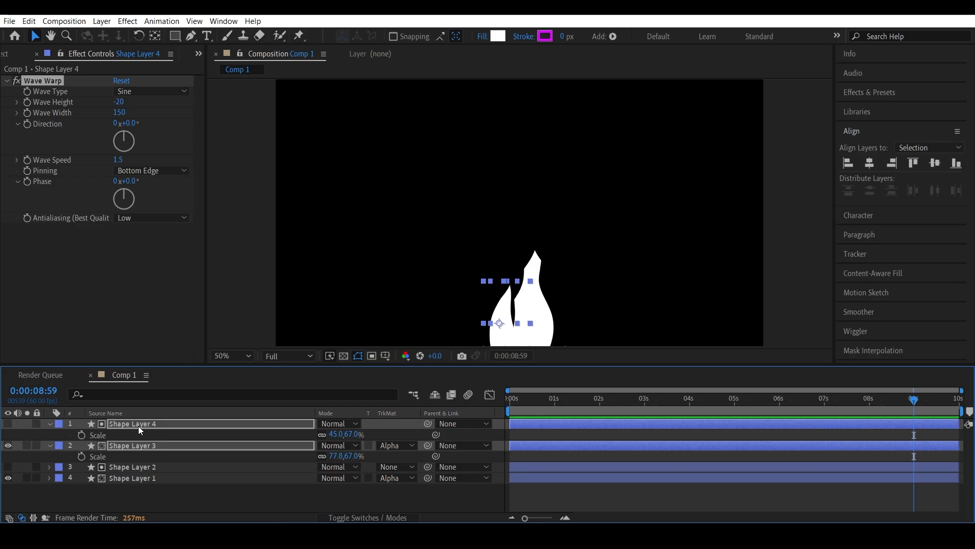
# Step: Duplicate Shape Layers 3 and 4 to make a third flame and place the copies to the right of the main flame
pyautogui.click(139, 427)
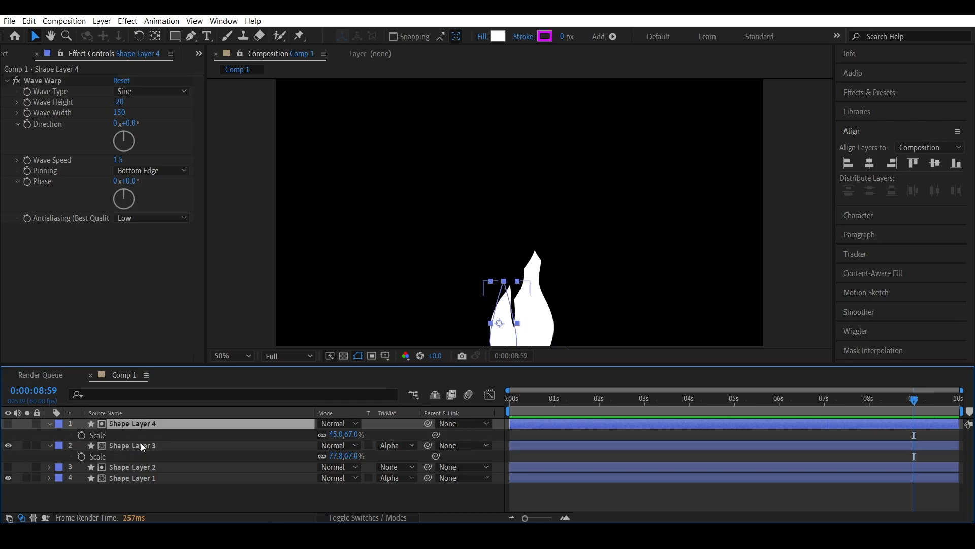
pyautogui.keyDown('shift'); pyautogui.click(141, 444); pyautogui.keyUp('shift')
pyautogui.hotkey('ctrl', 'd')
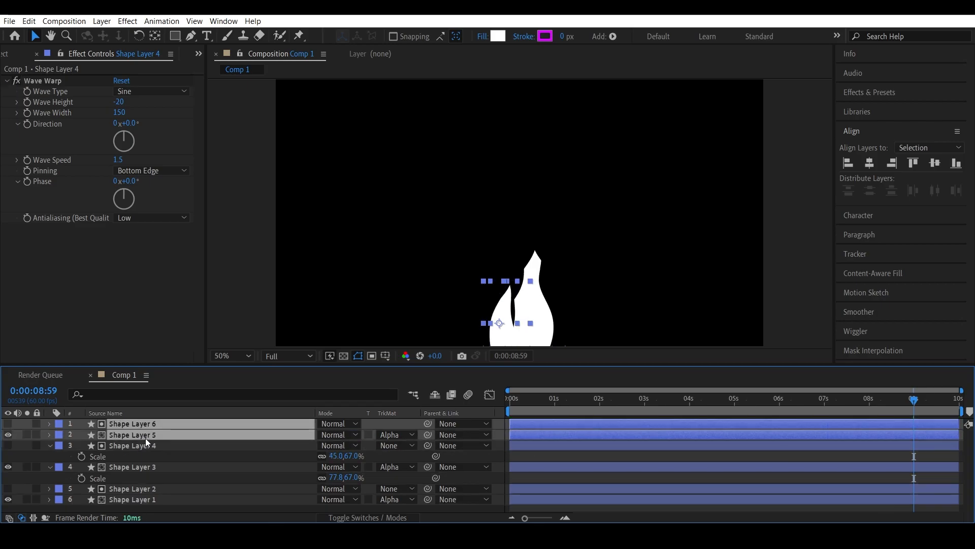
pyautogui.click(278, 460)
pyautogui.click(568, 436)
pyautogui.press('space')
pyautogui.press('space')
pyautogui.keyDown('shift'); pyautogui.click(568, 423); pyautogui.keyUp('shift')
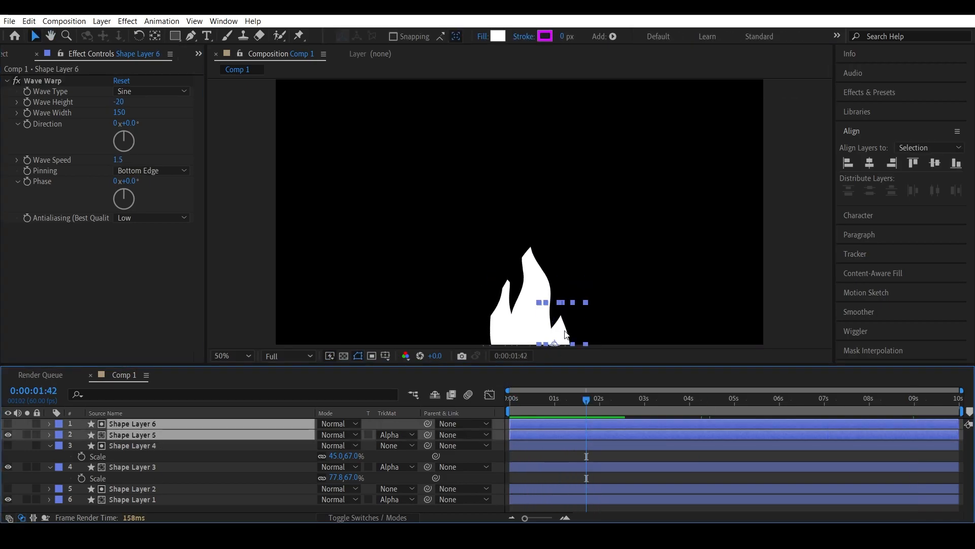
# Step: Scale Shape Layers 5 and 6 to 87% height, narrow them to 56.5% and 23.8% width, and preview from the start
pyautogui.press('s')
pyautogui.moveTo(559, 333); pyautogui.dragTo(558, 292)
pyautogui.moveTo(351, 435); pyautogui.dragTo(360, 434)
pyautogui.press('space')
pyautogui.click(518, 401)
pyautogui.moveTo(587, 316); pyautogui.dragTo(555, 321)
pyautogui.moveTo(518, 401); pyautogui.dragTo(509, 400)
pyautogui.press('space')
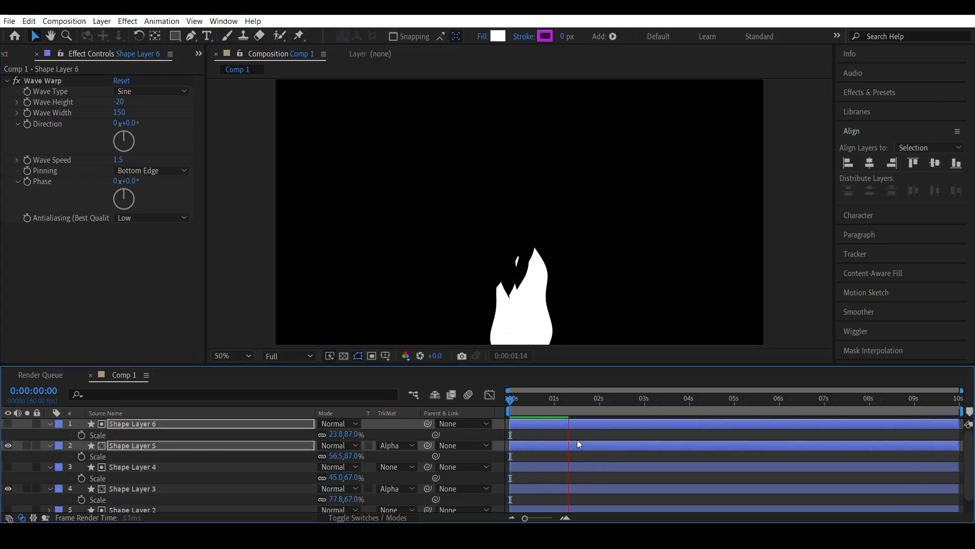
# Step: Reposition the third flame at the main flame's lower right, with Shape Layers 5 and 6 at 74.5% and 41.8% width, and preview it
pyautogui.moveTo(574, 306); pyautogui.dragTo(558, 344)
pyautogui.click(509, 401)
pyautogui.press('space')
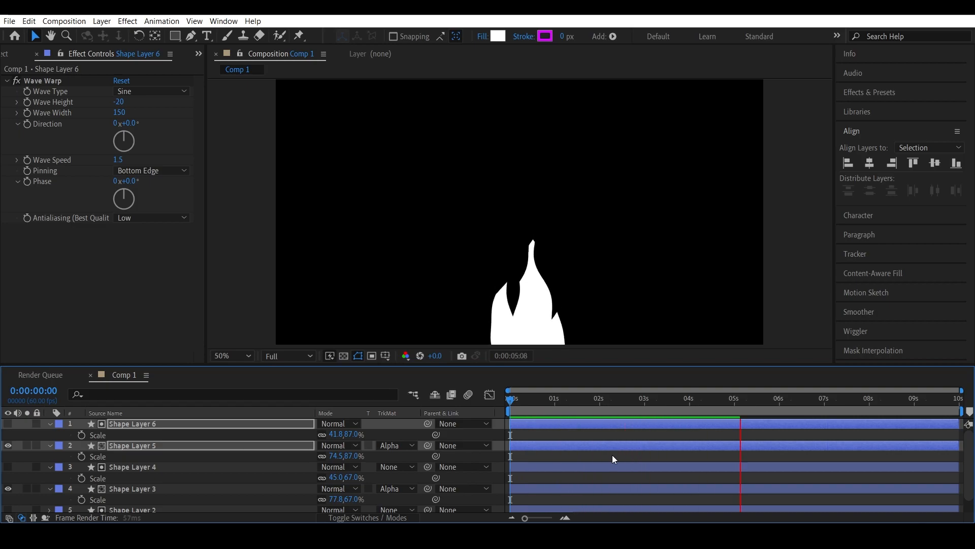
pyautogui.press('space')
# Step: Collapse the revealed properties of all six shape layers and move the current time to 0:00:04:42
pyautogui.hotkey('ctrl', 'a')
pyautogui.press('p')
pyautogui.moveTo(766, 400); pyautogui.dragTo(722, 400)
pyautogui.press('u')
pyautogui.click(224, 495)
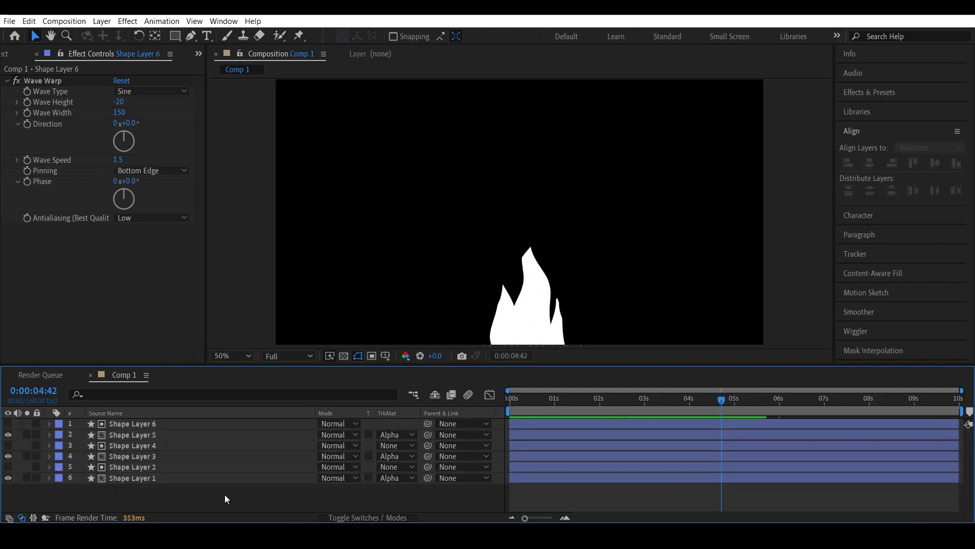
# Step: Pre-compose all six shape layers into a new composition named Fire, moving all attributes into it
pyautogui.hotkey('ctrl', 'a')
pyautogui.rightClick(149, 427)
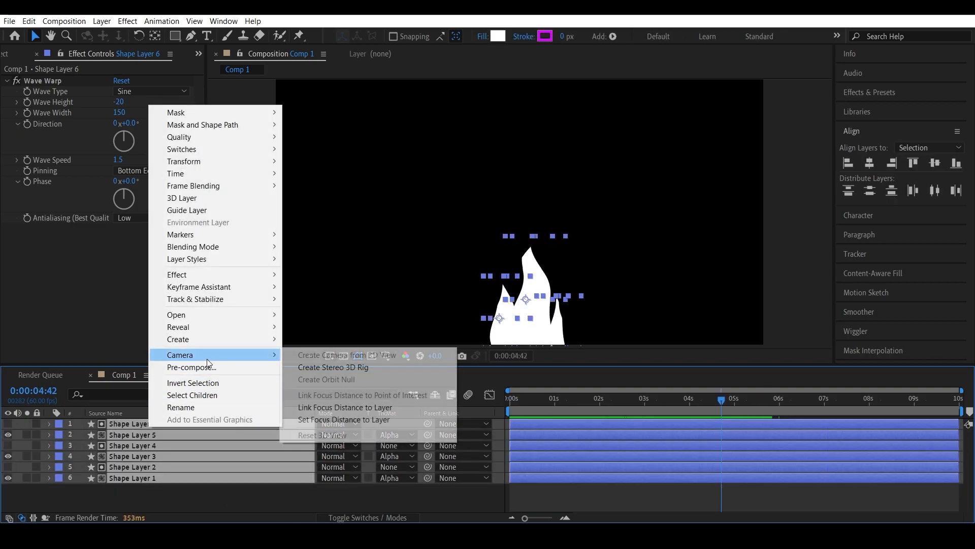
pyautogui.click(213, 366)
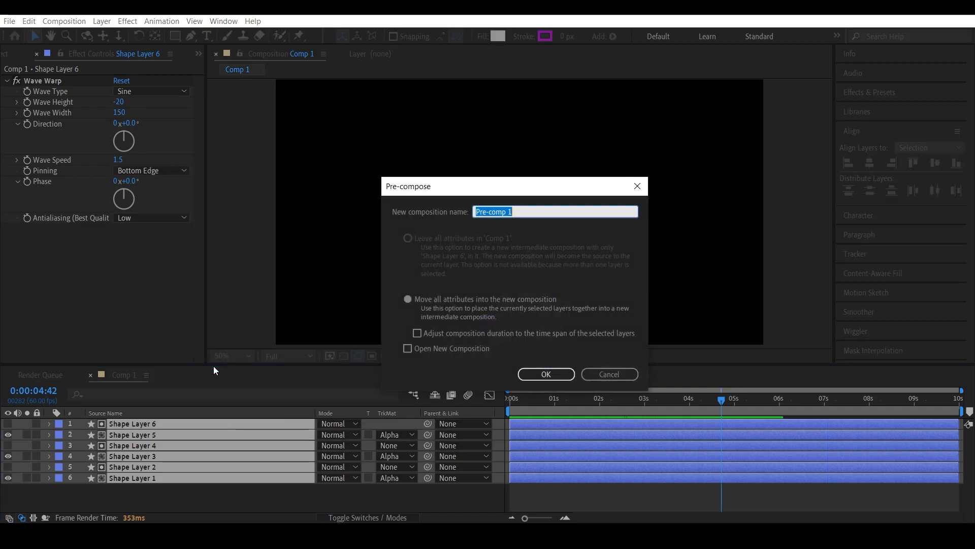
pyautogui.write('Fire')
pyautogui.press('Return')
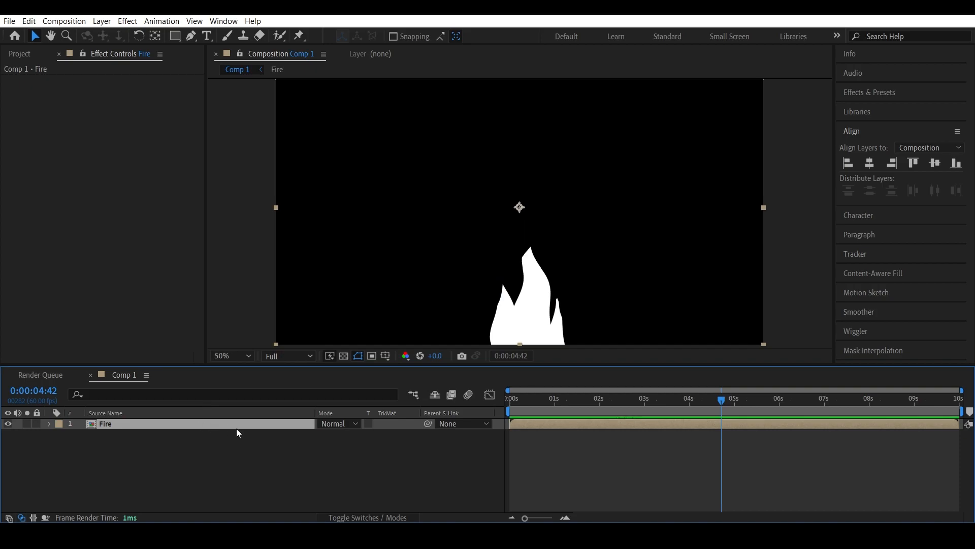
# Step: Raise the Fire layer to position 960, 163 and start a white Pen outline curving down from the flames' lower-right edge
pyautogui.moveTo(342, 436); pyautogui.dragTo(167, 389)
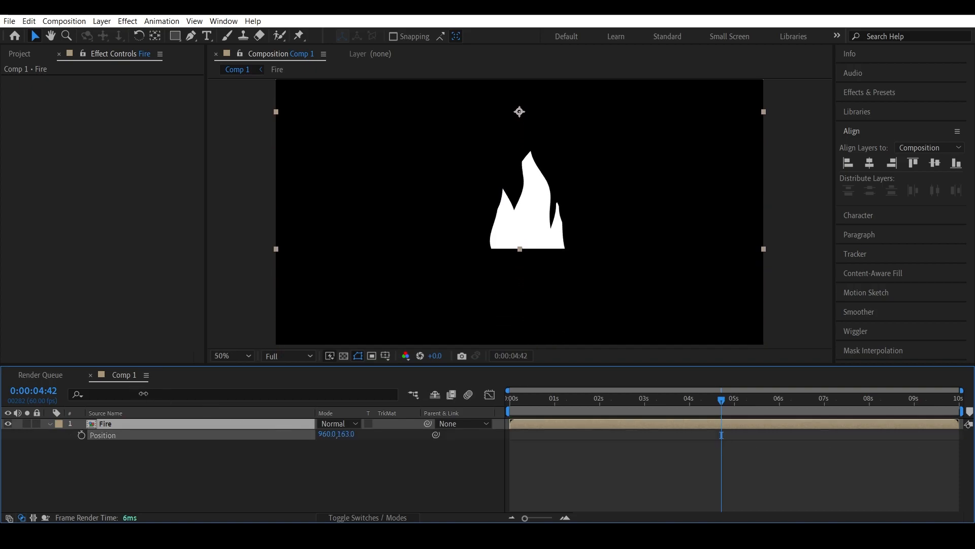
pyautogui.press('.')
pyautogui.press('h')
pyautogui.moveTo(528, 279); pyautogui.dragTo(503, 237)
pyautogui.moveTo(660, 172)
pyautogui.mouseDown()
pyautogui.moveTo(644, 223)
pyautogui.moveTo(662, 169)
pyautogui.mouseUp()
pyautogui.press('h')
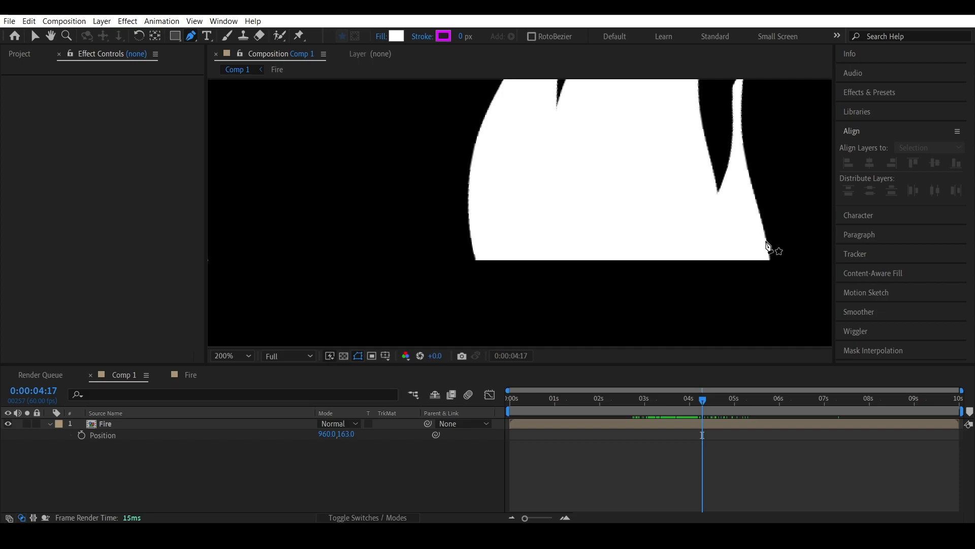
pyautogui.click(766, 240)
pyautogui.click(775, 278)
pyautogui.press('space')
pyautogui.moveTo(745, 296); pyautogui.dragTo(676, 186)
pyautogui.click(695, 219)
pyautogui.click(673, 251)
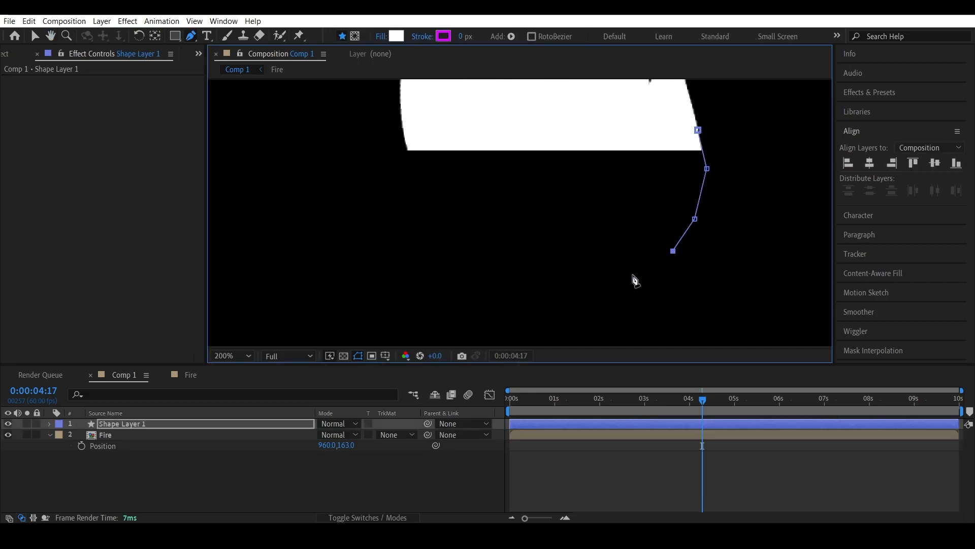
# Step: Continue the outline around the underside up to the flames' lower-left edge, forming a rounded base beneath the fire
pyautogui.hotkey('ctrl', 'z')
pyautogui.click(478, 281)
pyautogui.click(420, 183)
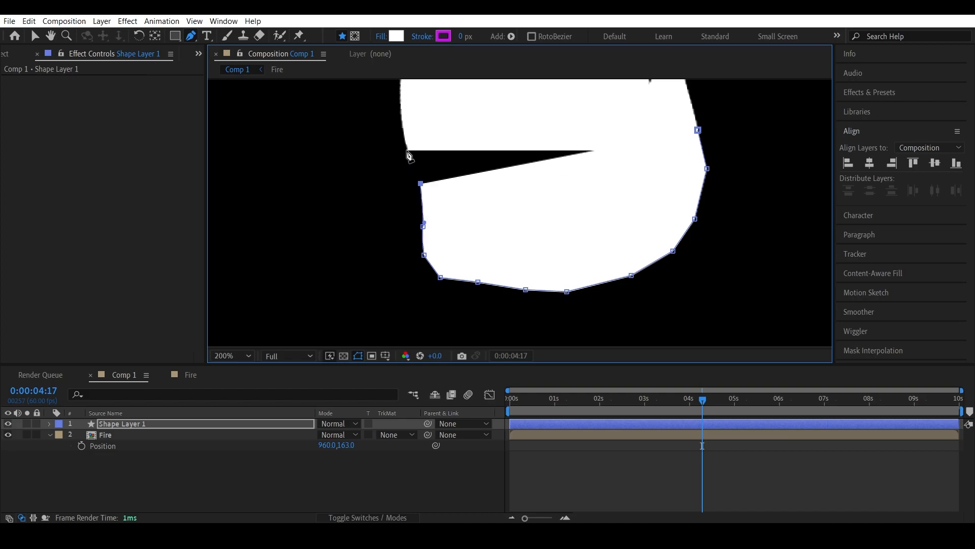
pyautogui.click(407, 131)
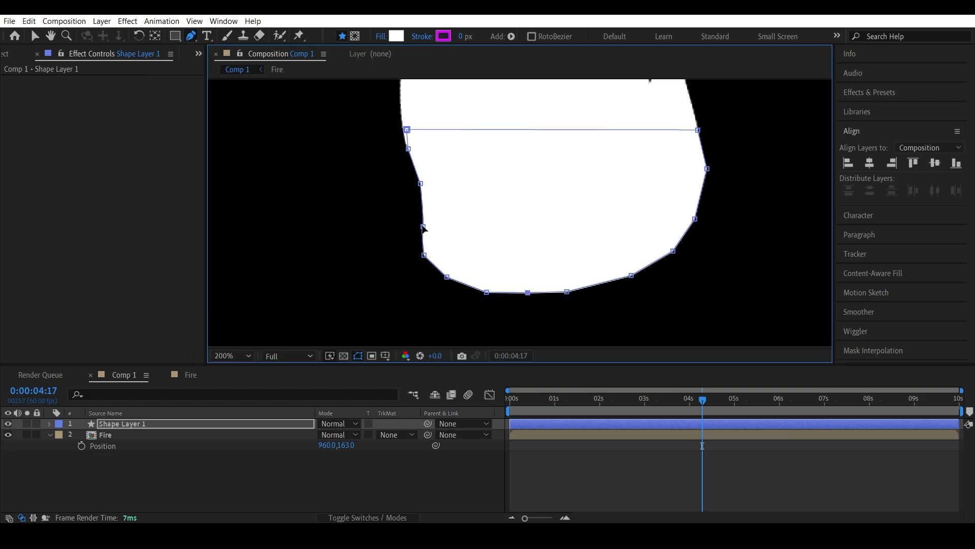
# Step: Reposition the vertices along the lower-left side and bottom of the base shape to round out its outline
pyautogui.moveTo(420, 182); pyautogui.dragTo(418, 184)
pyautogui.moveTo(447, 277); pyautogui.dragTo(445, 286)
pyautogui.moveTo(528, 293); pyautogui.dragTo(486, 299)
pyautogui.moveTo(422, 263); pyautogui.dragTo(421, 255)
pyautogui.moveTo(421, 227); pyautogui.dragTo(415, 226)
pyautogui.moveTo(567, 291); pyautogui.dragTo(574, 293)
pyautogui.scroll(-1, 566, 191)
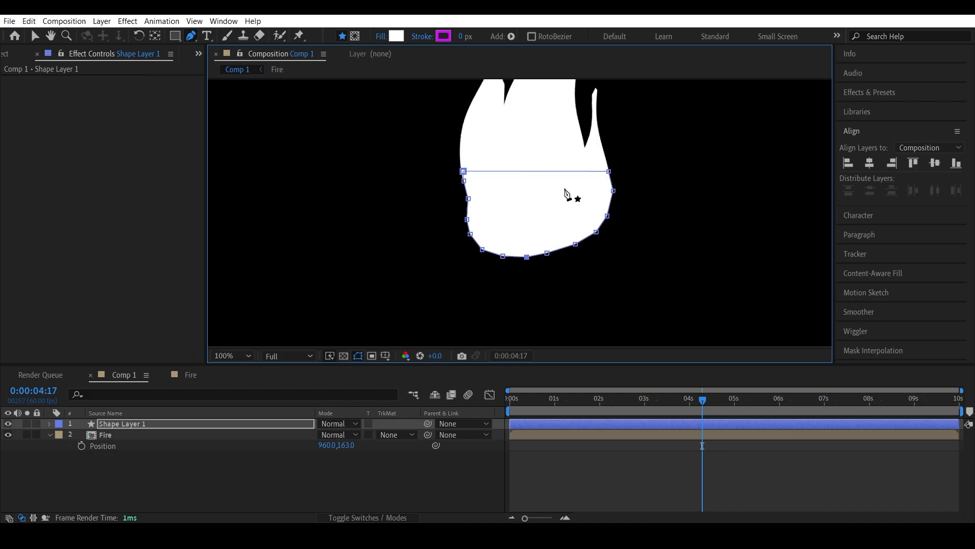
# Step: Convert the corner vertices along the bottom and right side of the base to smooth curves and fine-tune their positions
pyautogui.keyDown('alt'); pyautogui.click(445, 286); pyautogui.keyUp('alt')
pyautogui.keyDown('alt'); pyautogui.click(534, 301); pyautogui.keyUp('alt')
pyautogui.keyDown('alt'); pyautogui.click(673, 251); pyautogui.keyUp('alt')
pyautogui.keyDown('alt'); pyautogui.click(695, 219); pyautogui.keyUp('alt')
pyautogui.moveTo(707, 169); pyautogui.dragTo(704, 168)
pyautogui.rightClick(575, 293)
pyautogui.keyDown('ctrl'); pyautogui.click(575, 293); pyautogui.keyUp('ctrl')
pyautogui.moveTo(534, 301); pyautogui.dragTo(546, 303)
pyautogui.moveTo(631, 275); pyautogui.dragTo(630, 281)
# Step: Deselect everything and play back the flames with their new rounded base
pyautogui.scroll(-2, 650, 277)
pyautogui.hotkey('ctrl', 'shift', 'a')
pyautogui.moveTo(669, 400); pyautogui.dragTo(643, 411)
pyautogui.press('space')
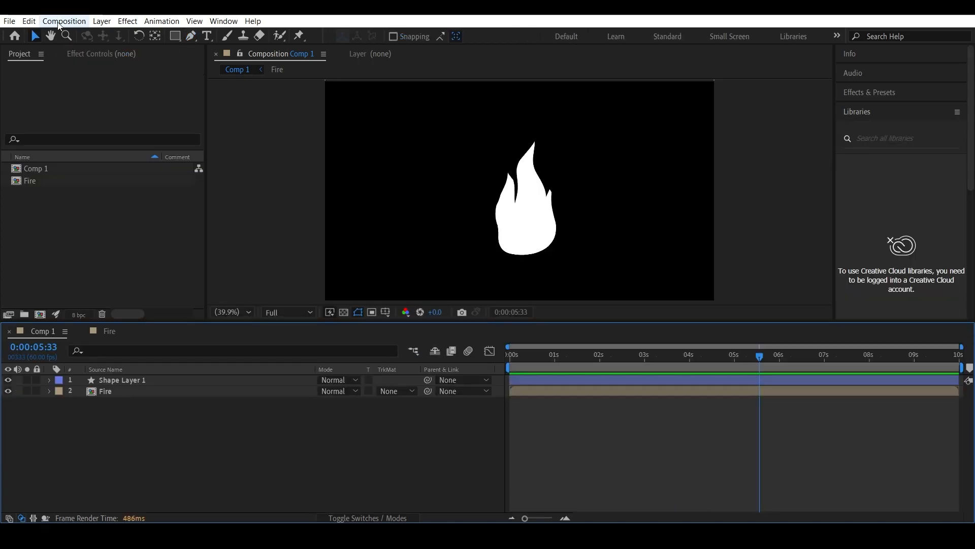
# Step: Rename Comp 1 as Fire Animation in the composition settings
pyautogui.click(64, 21)
pyautogui.click(81, 51)
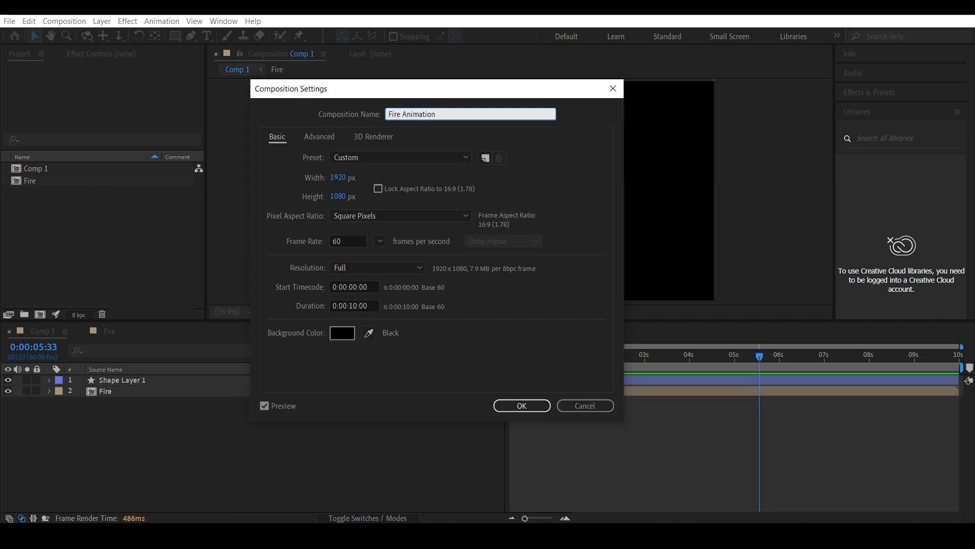
pyautogui.click(524, 410)
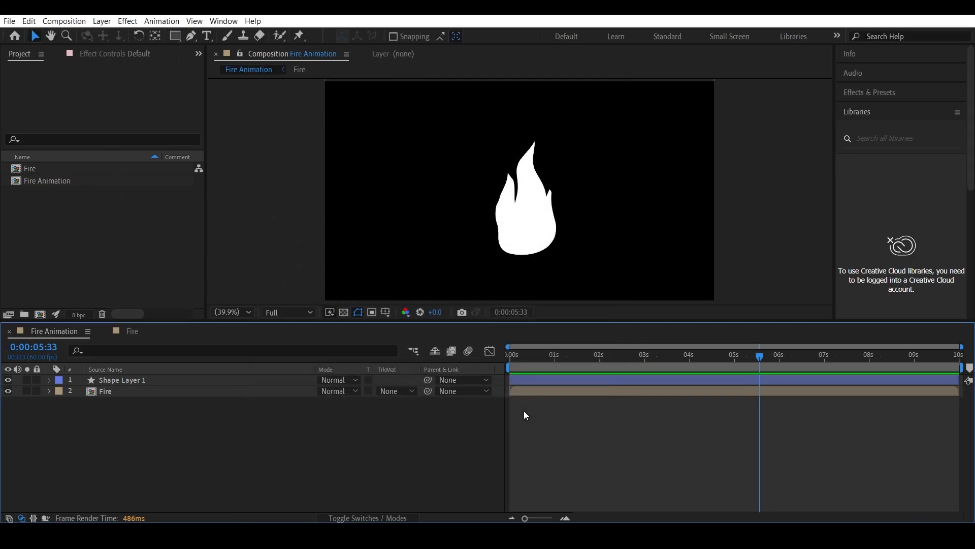
# Step: Preview the Fire Animation composition from the first frame
pyautogui.press('Home')
pyautogui.press('space')
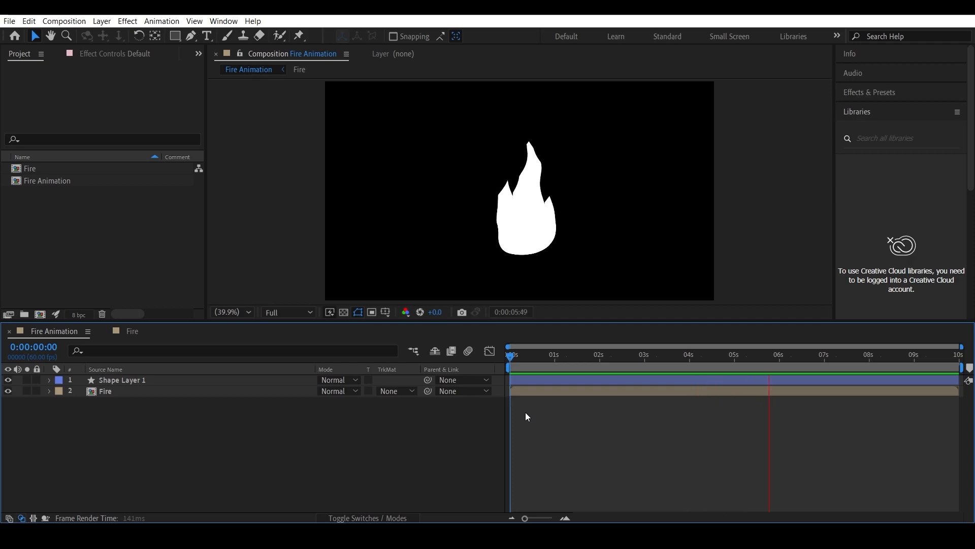
pyautogui.press('space')
# Step: Import Night Camping Illustration.psd as Composition - Retain Layer Sizes with editable layer styles, and open the resulting composition
pyautogui.click(10, 21)
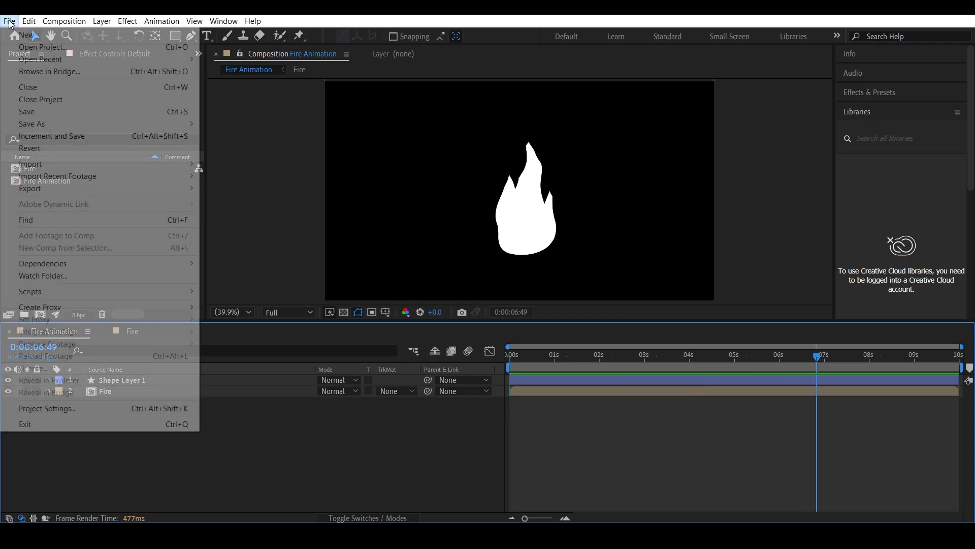
pyautogui.moveTo(43, 169)
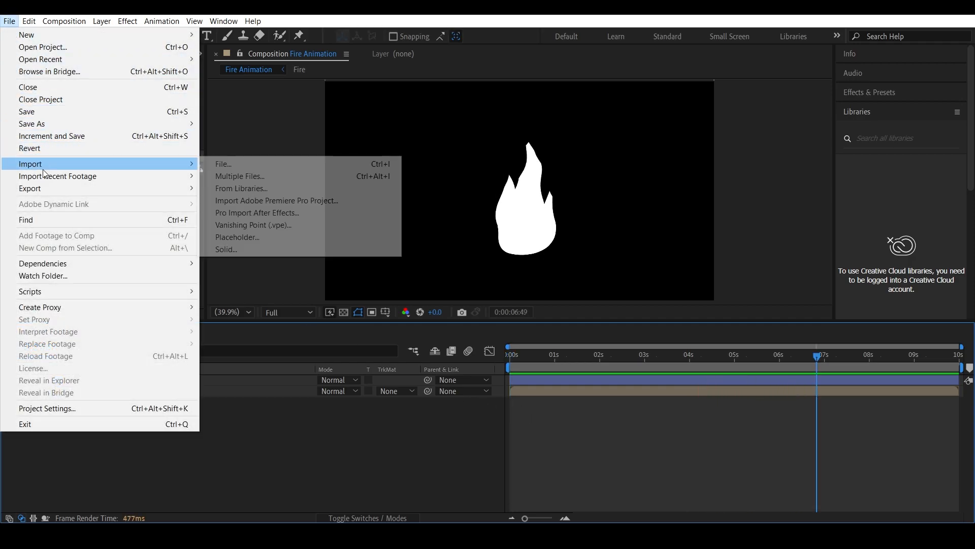
pyautogui.click(231, 168)
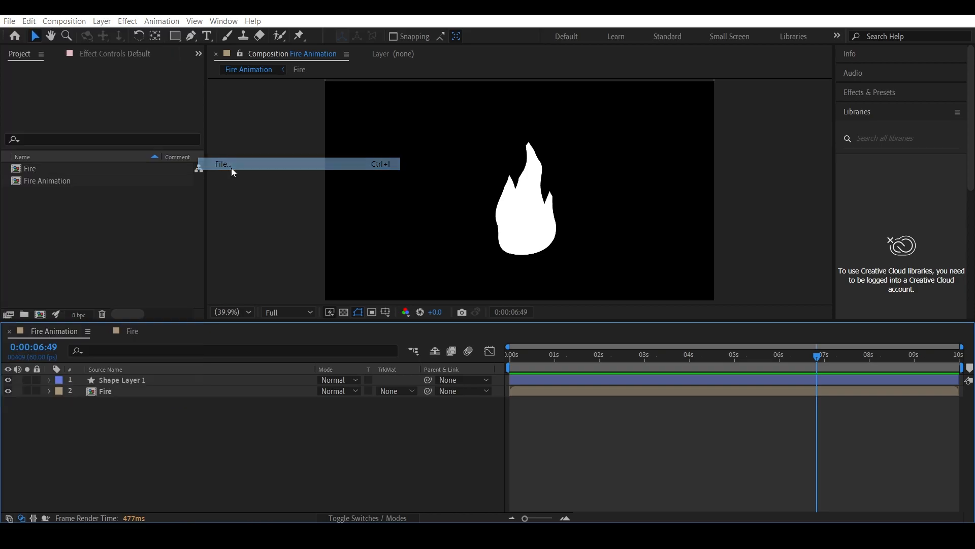
pyautogui.click(200, 127)
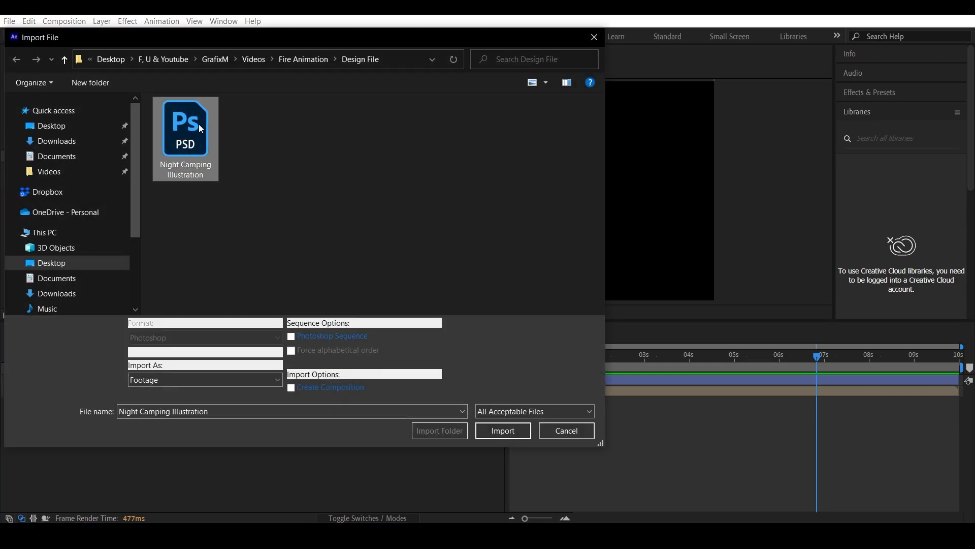
pyautogui.click(512, 430)
pyautogui.click(562, 217)
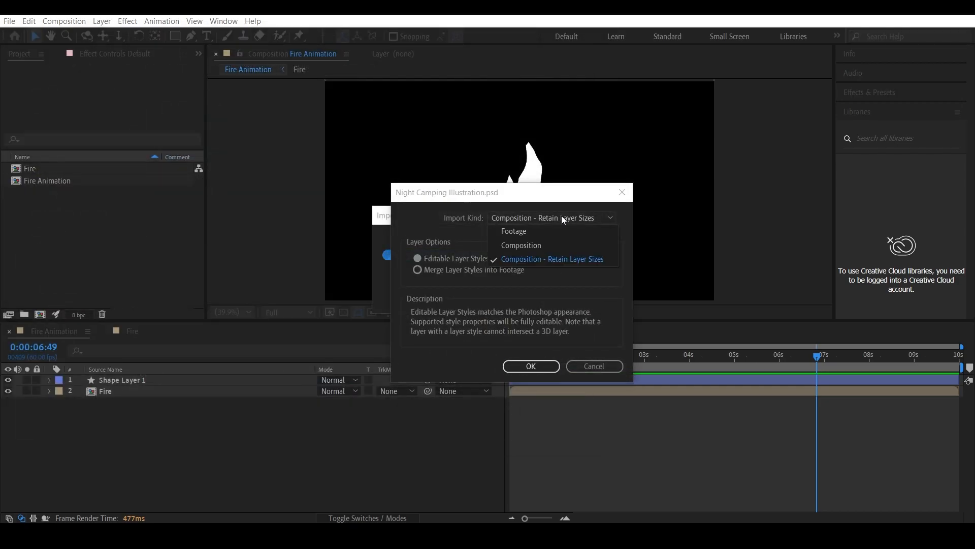
pyautogui.click(561, 260)
pyautogui.click(452, 258)
pyautogui.click(531, 366)
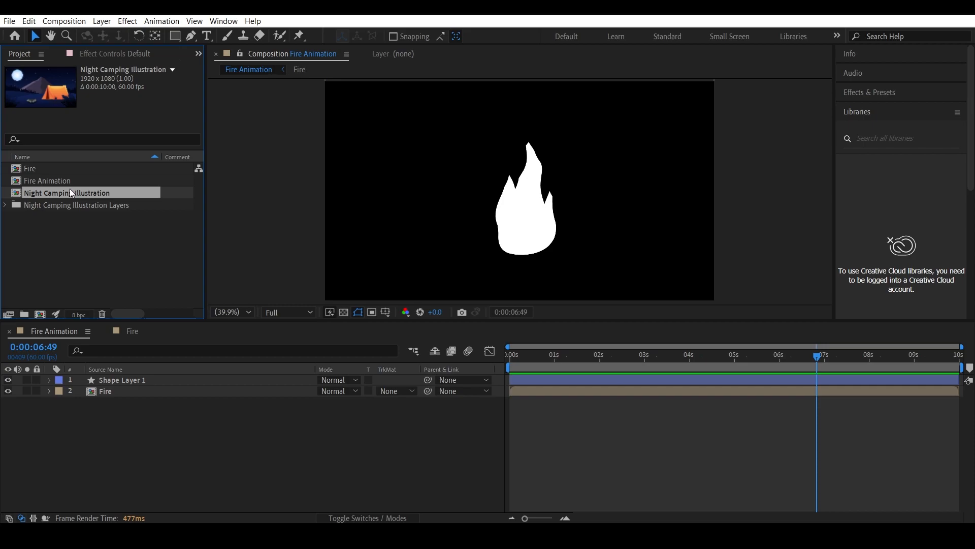
pyautogui.doubleClick(80, 193)
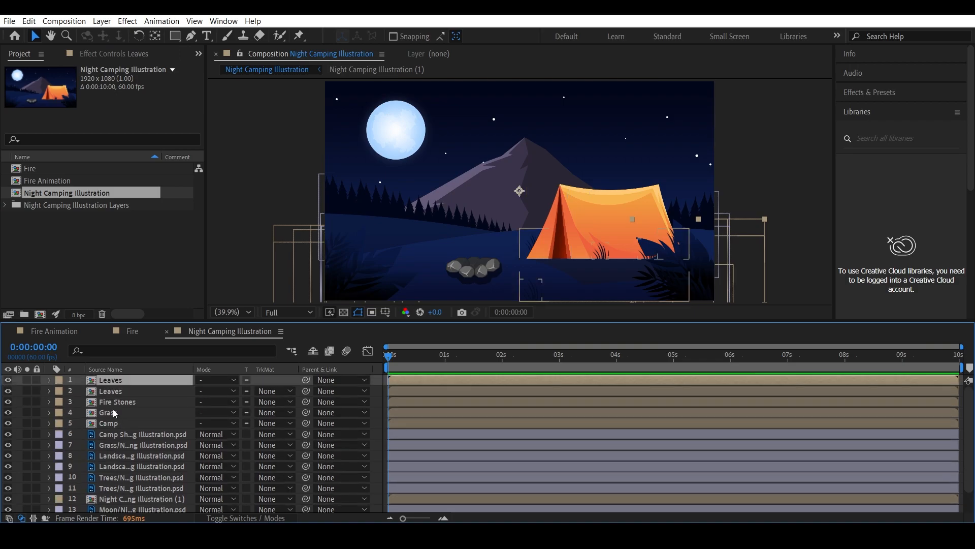
# Step: Hide the illustration's layers from front to back and show them again to check what each one contains
pyautogui.scroll(-2, 115, 414)
pyautogui.moveTo(7, 378); pyautogui.dragTo(9, 498)
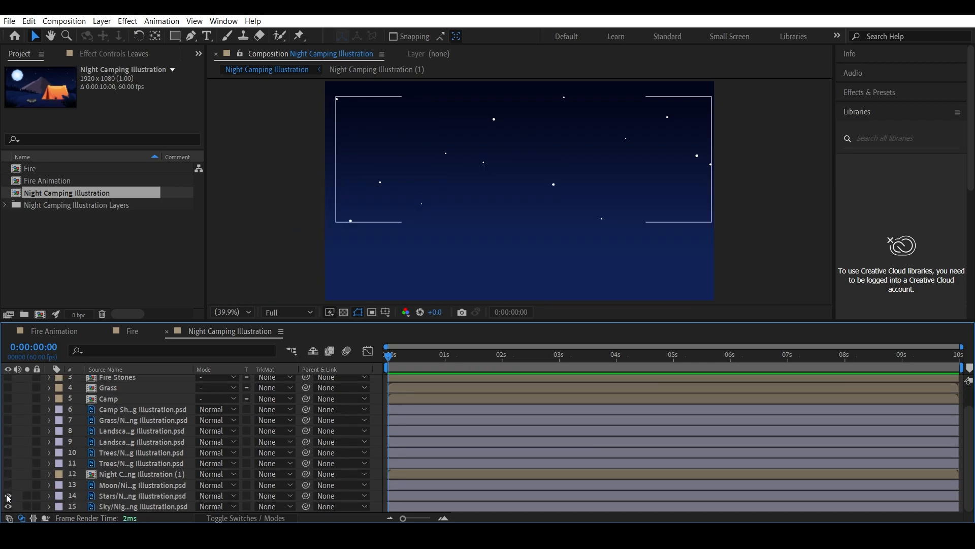
pyautogui.click(8, 501)
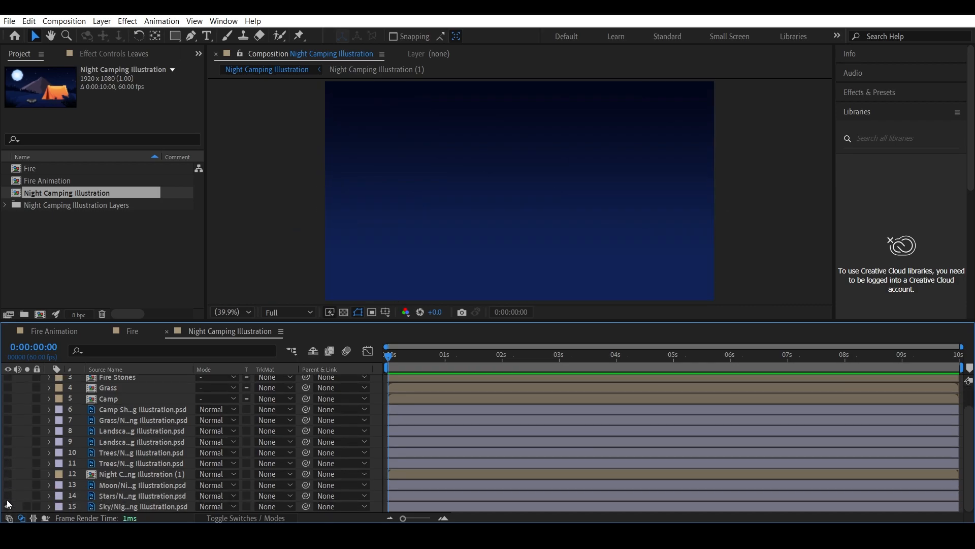
pyautogui.click(8, 486)
pyautogui.moveTo(8, 477); pyautogui.dragTo(8, 380)
pyautogui.scroll(2, 9, 403)
# Step: Select the Leaves, Fire Stones, Grass and Camp pre-compositions in turn to see which part of the scene each covers
pyautogui.click(118, 388)
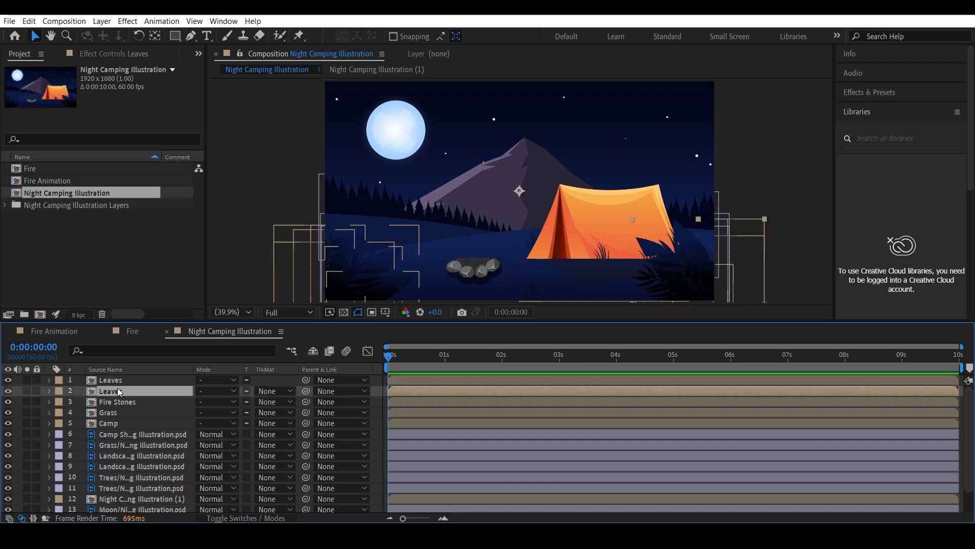
pyautogui.click(114, 402)
pyautogui.click(108, 413)
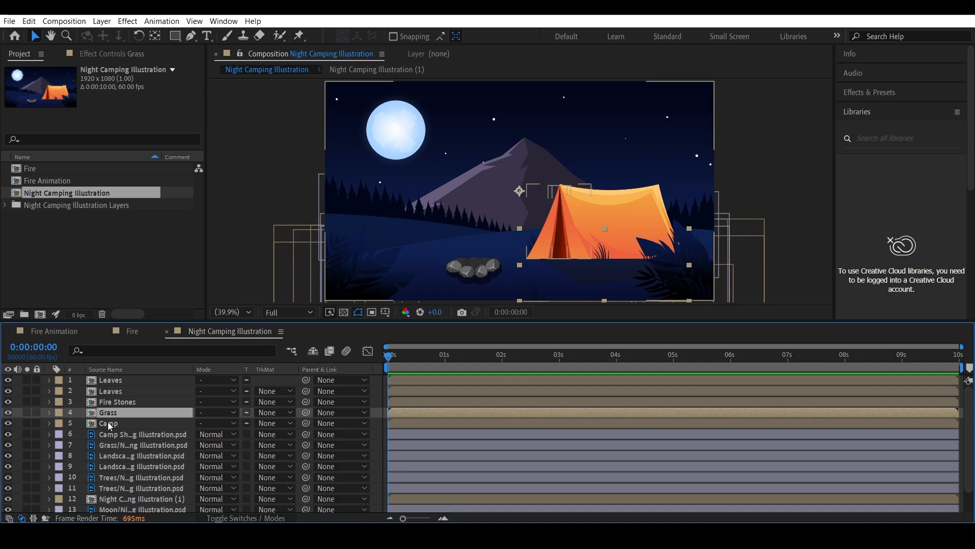
pyautogui.click(108, 422)
pyautogui.scroll(-1, 108, 422)
pyautogui.scroll(1, 108, 421)
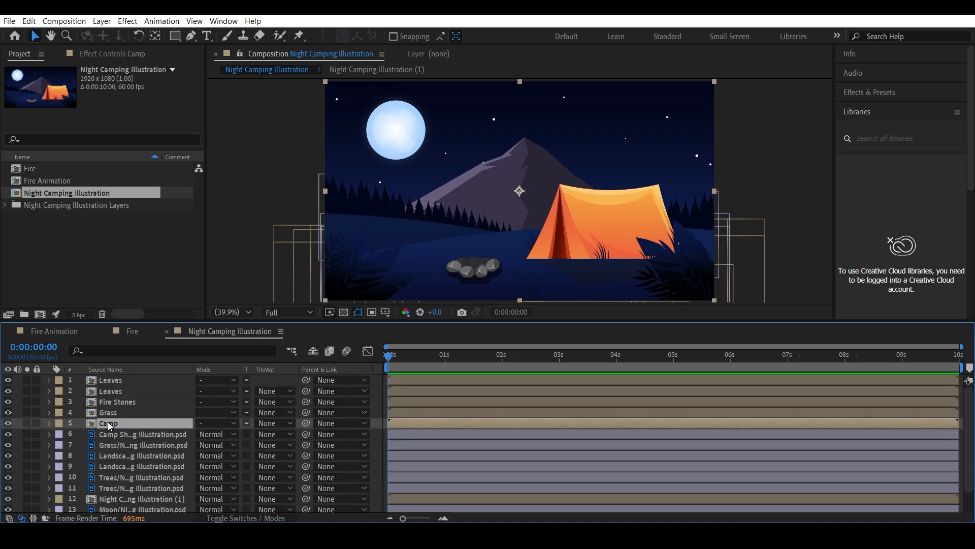
pyautogui.click(113, 379)
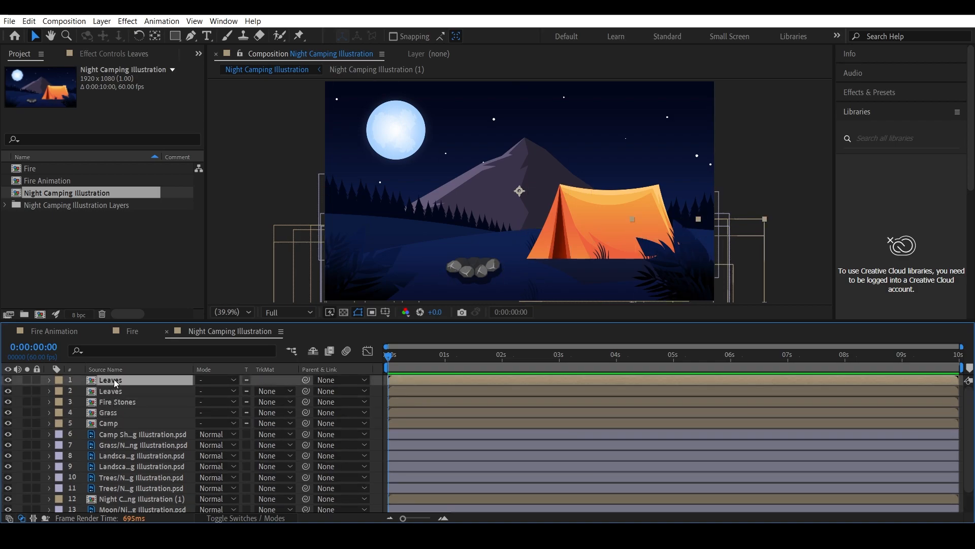
# Step: Open the top Leaves composition, turn on the transparency grid, and toggle each Leaf layer's visibility to inspect it
pyautogui.doubleClick(114, 379)
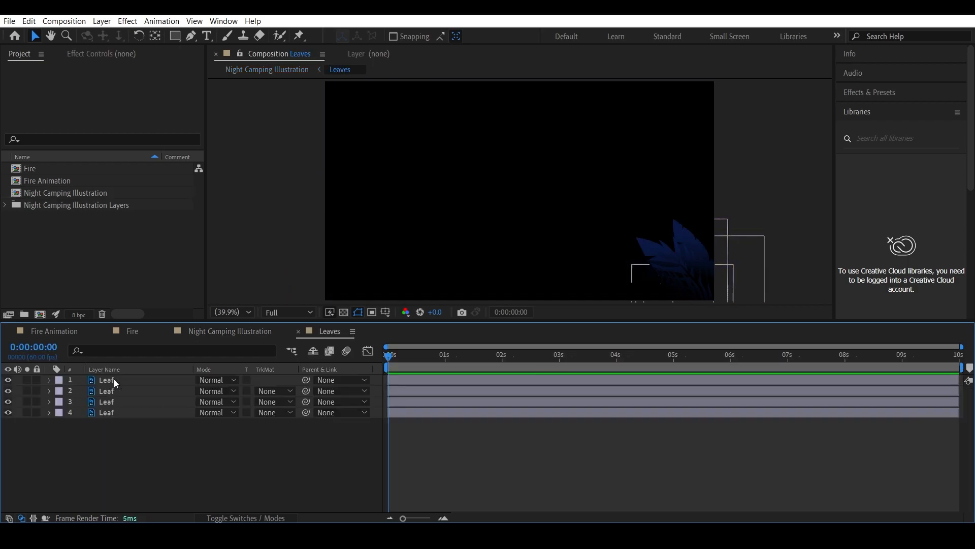
pyautogui.click(114, 379)
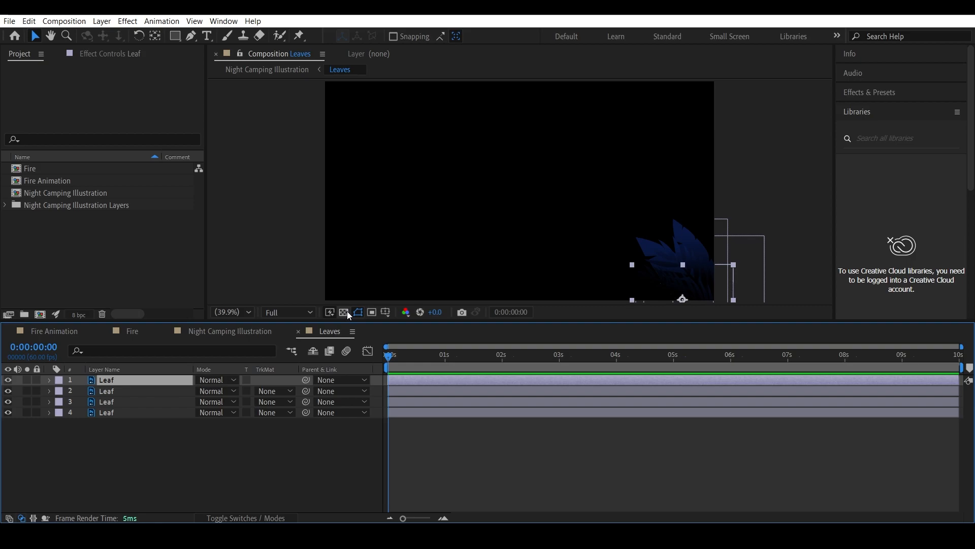
pyautogui.click(345, 312)
pyautogui.click(8, 380)
pyautogui.click(8, 380)
pyautogui.click(8, 390)
pyautogui.click(8, 391)
pyautogui.click(8, 402)
pyautogui.click(8, 402)
pyautogui.click(8, 412)
pyautogui.click(8, 412)
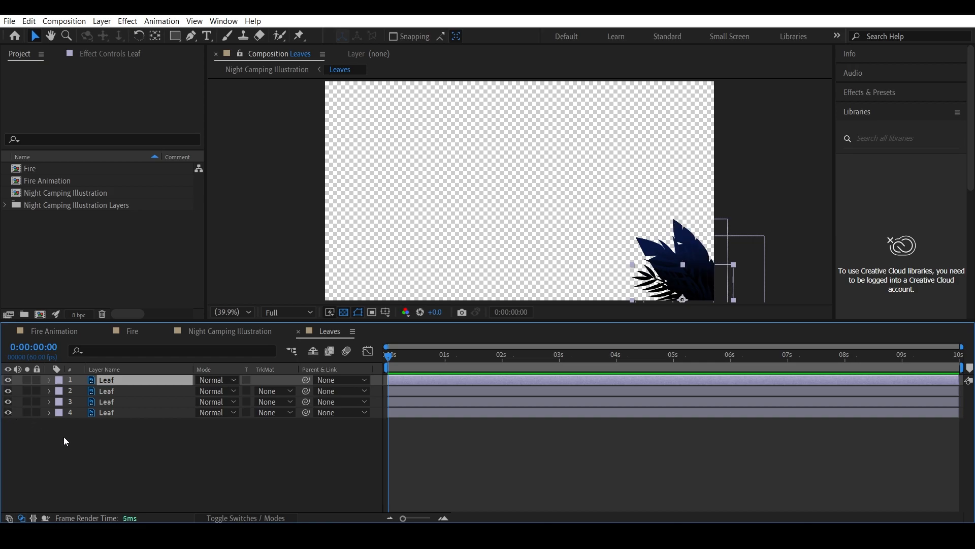
pyautogui.click(154, 481)
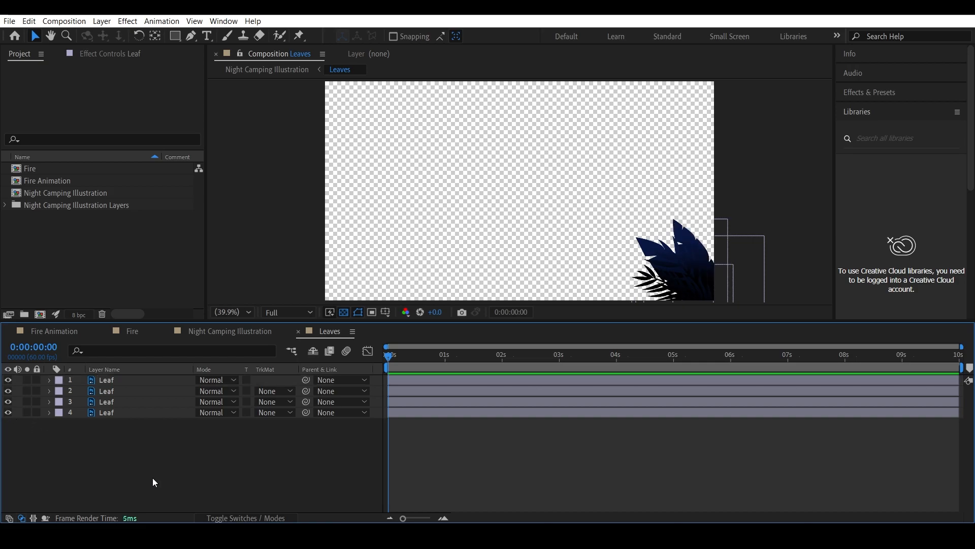
# Step: Return to the Night Camping Illustration composition, examine the fire stones up close, and fit the whole scene in view
pyautogui.click(202, 329)
pyautogui.press('/')
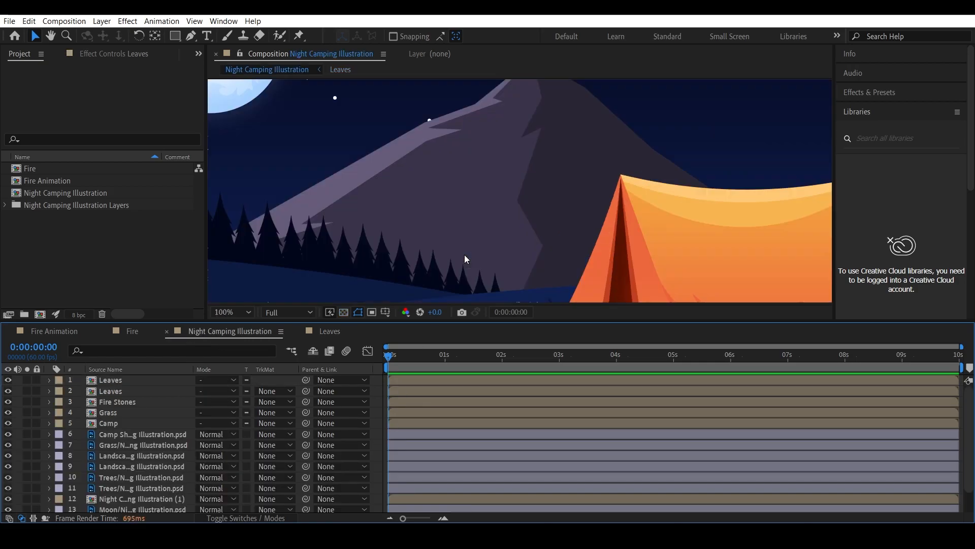
pyautogui.moveTo(464, 255); pyautogui.dragTo(531, 61)
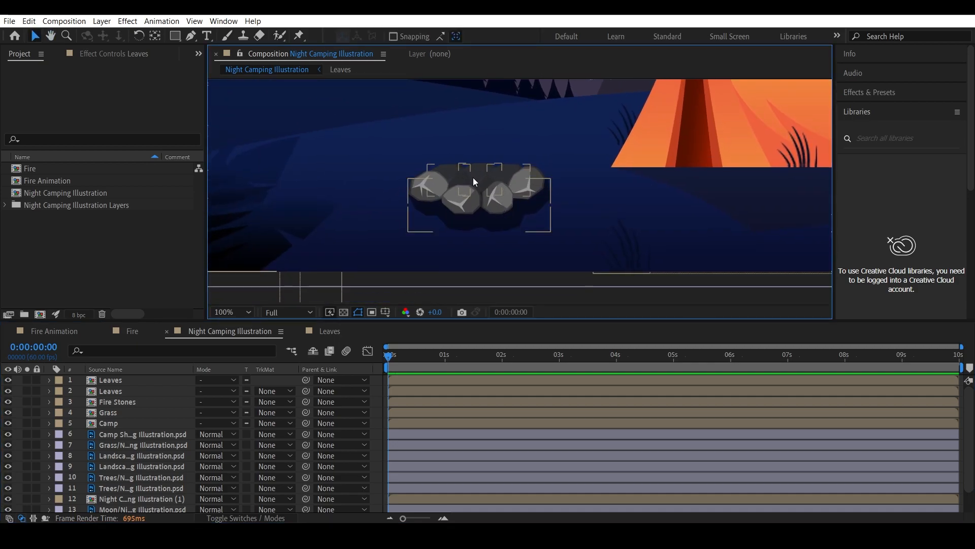
pyautogui.scroll(-2, 475, 186)
pyautogui.click(238, 311)
pyautogui.click(230, 87)
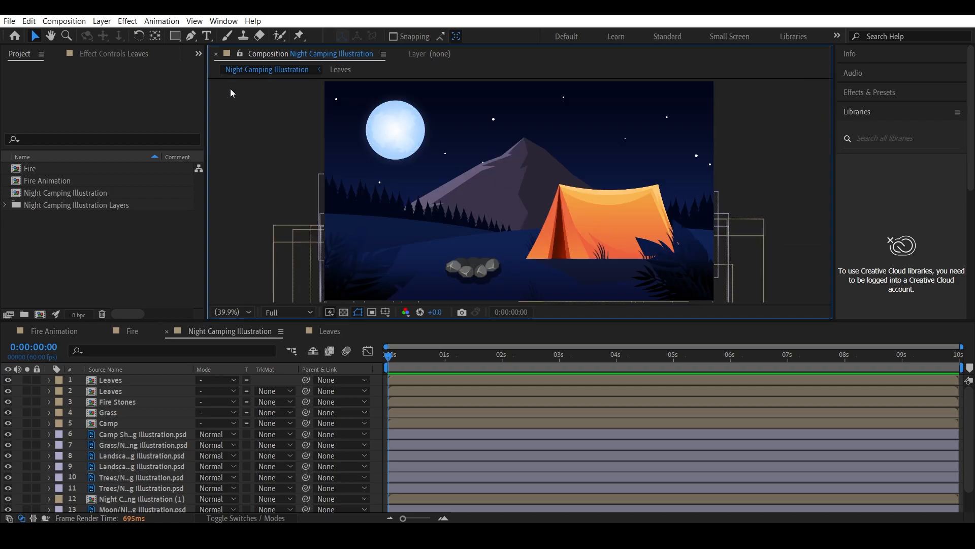
# Step: Open the Fire Stones composition and check which stone layers are at the front and which are at the back
pyautogui.click(117, 403)
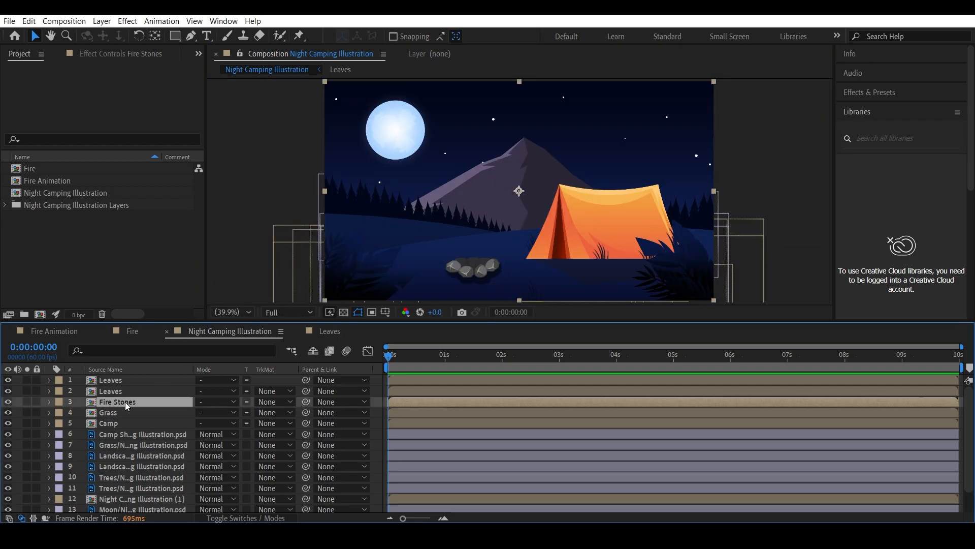
pyautogui.doubleClick(125, 401)
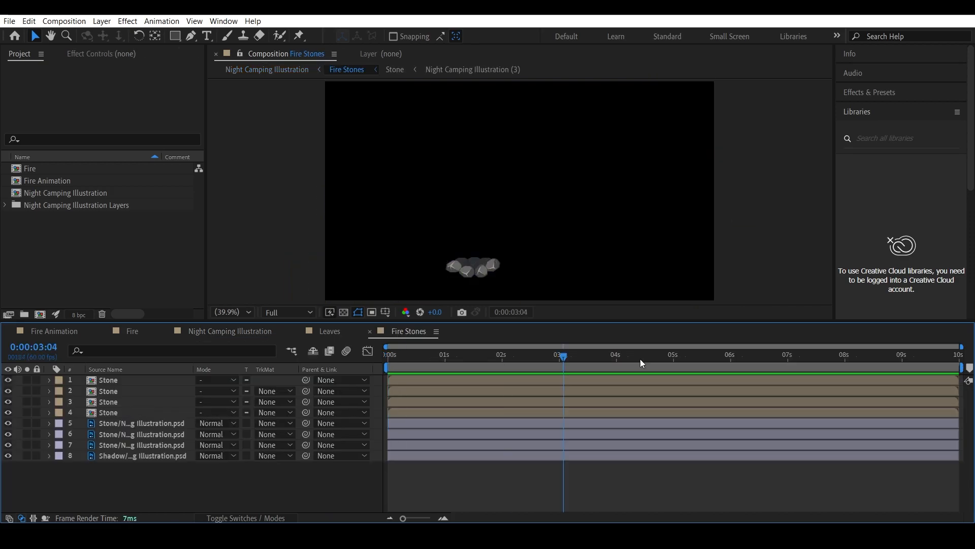
pyautogui.click(137, 423)
pyautogui.click(101, 411)
pyautogui.click(122, 423)
pyautogui.click(160, 468)
pyautogui.moveTo(8, 380)
pyautogui.mouseDown()
pyautogui.moveTo(7, 413)
pyautogui.moveTo(7, 380)
pyautogui.mouseUp()
# Step: Add the Fire Animation composition directly below the four front Stone layers and scale it to 71%
pyautogui.moveTo(42, 179); pyautogui.dragTo(93, 419)
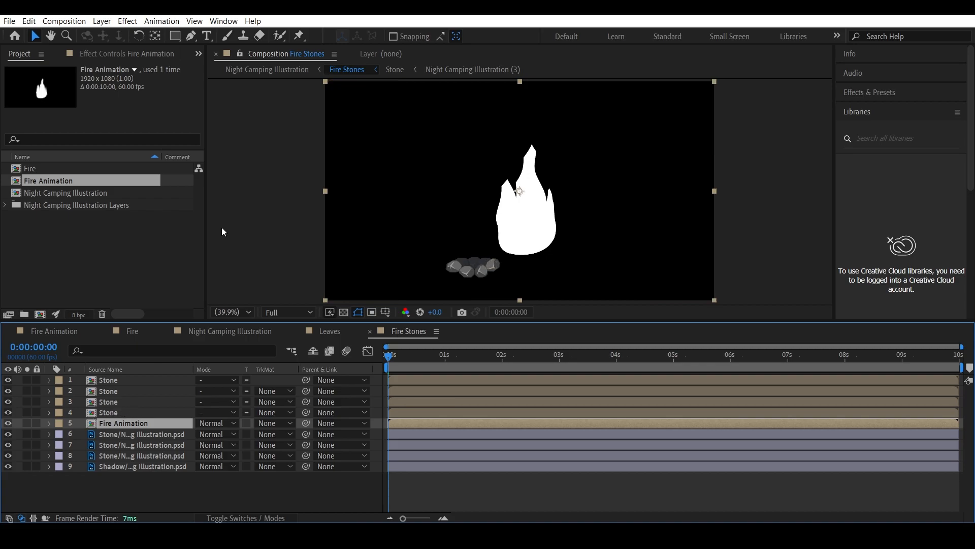
pyautogui.press('s')
pyautogui.moveTo(236, 440); pyautogui.dragTo(221, 440)
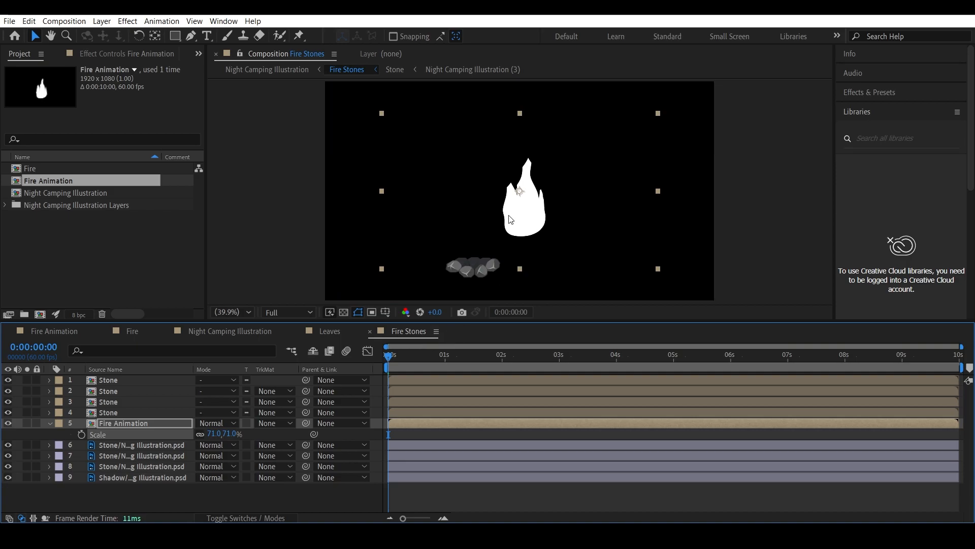
# Step: Position the Fire Animation layer over the ring of stones, at about 710, 741
pyautogui.scroll(2, 510, 216)
pyautogui.press('space')
pyautogui.moveTo(435, 253); pyautogui.dragTo(482, 136)
pyautogui.click(161, 425)
pyautogui.press('p')
pyautogui.moveTo(225, 435); pyautogui.dragTo(60, 447)
# Step: Scale the Fire Animation layer down further to fit within the stone ring, and reveal its Position property
pyautogui.press('s')
pyautogui.moveTo(230, 435); pyautogui.dragTo(202, 432)
pyautogui.press('p')
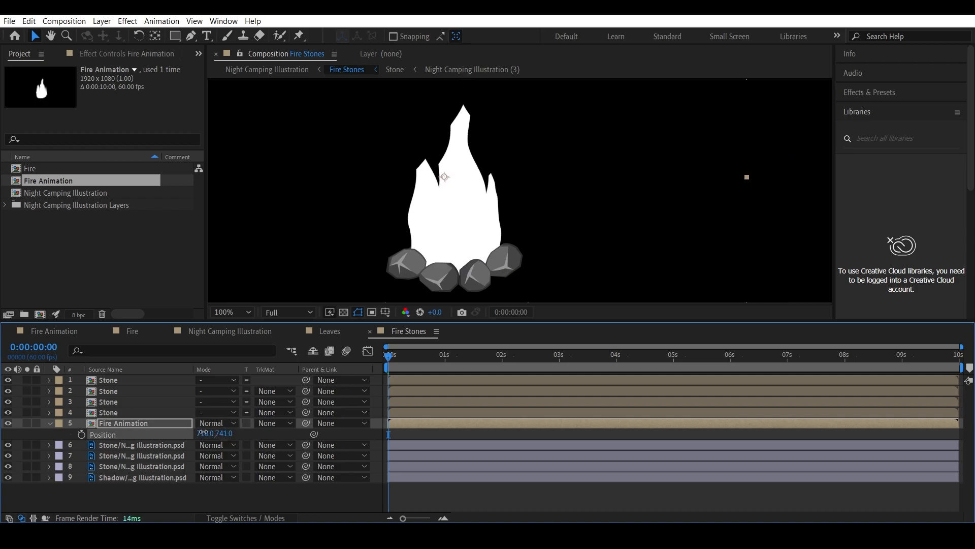
# Step: Nudge the Fire Animation layer down between the stones to position 710, 767 and check the flame at 0:00:02:16
pyautogui.press('Down')
pyautogui.press('Down')
pyautogui.press('Down')
pyautogui.press('Down')
pyautogui.press('Down')
pyautogui.press('Down')
pyautogui.hotkey('shift', 'Down')
pyautogui.press('Down')
pyautogui.press('Down')
pyautogui.press('Down')
pyautogui.press('Down')
pyautogui.press('Down')
pyautogui.press('Down')
pyautogui.press('Down')
pyautogui.press('Down')
pyautogui.press('Down')
pyautogui.press('Down')
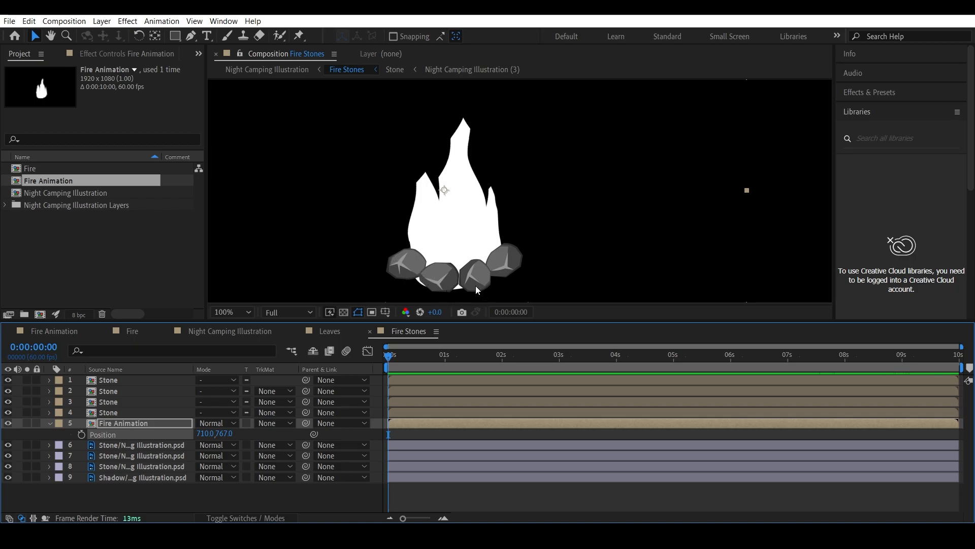
pyautogui.moveTo(409, 356); pyautogui.dragTo(515, 379)
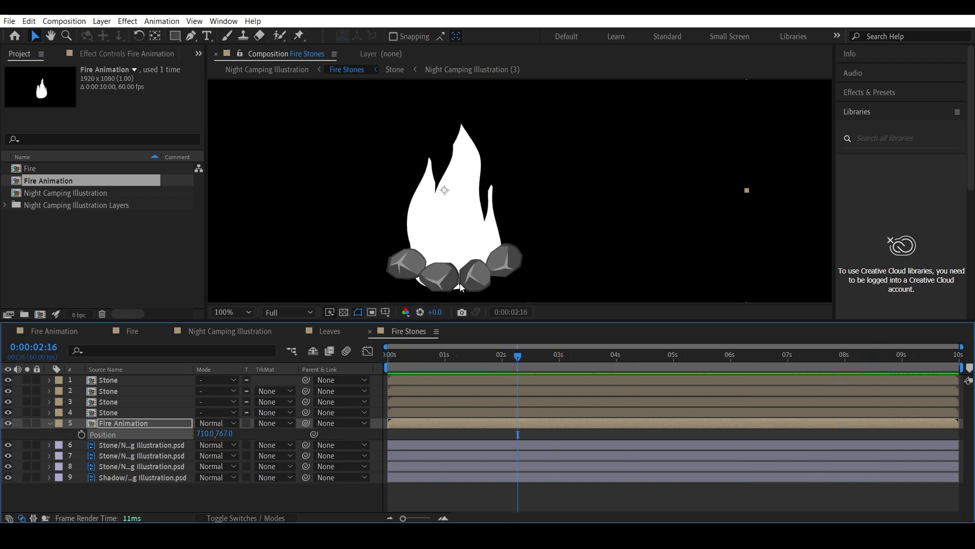
# Step: Start a Pen tool mask on the Fire Animation layer, tracing its lower edge from the leftmost front stone across the other front stones
pyautogui.scroll(2, 461, 288)
pyautogui.moveTo(451, 274); pyautogui.dragTo(392, 226)
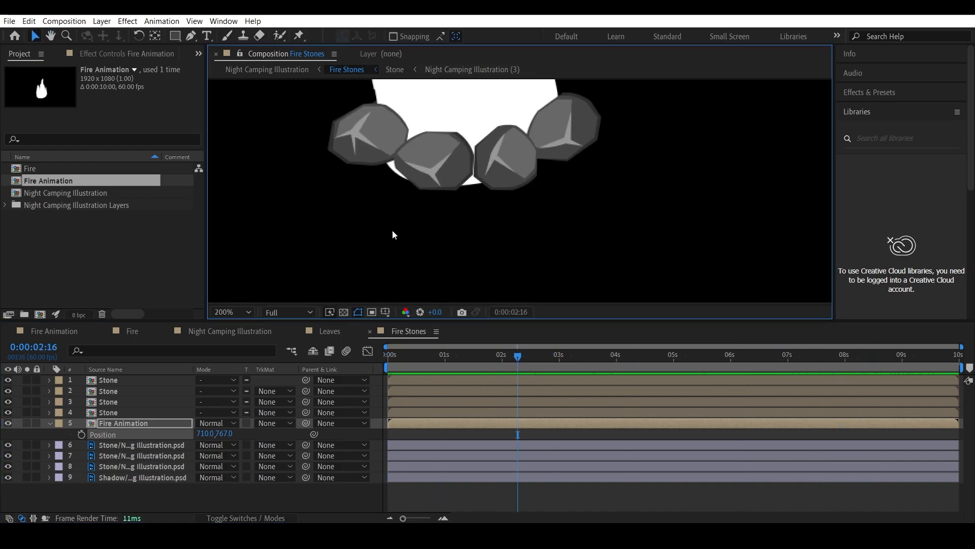
pyautogui.click(123, 420)
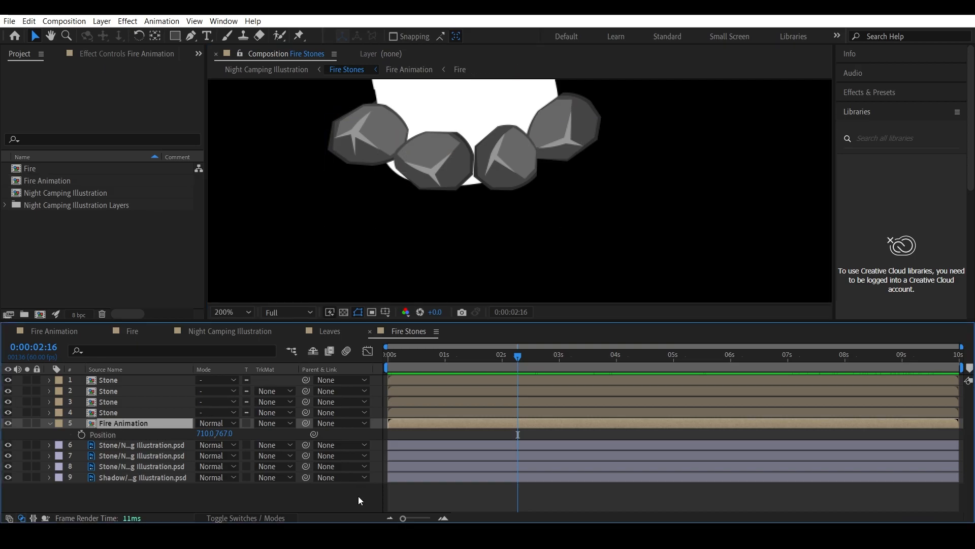
pyautogui.click(358, 496)
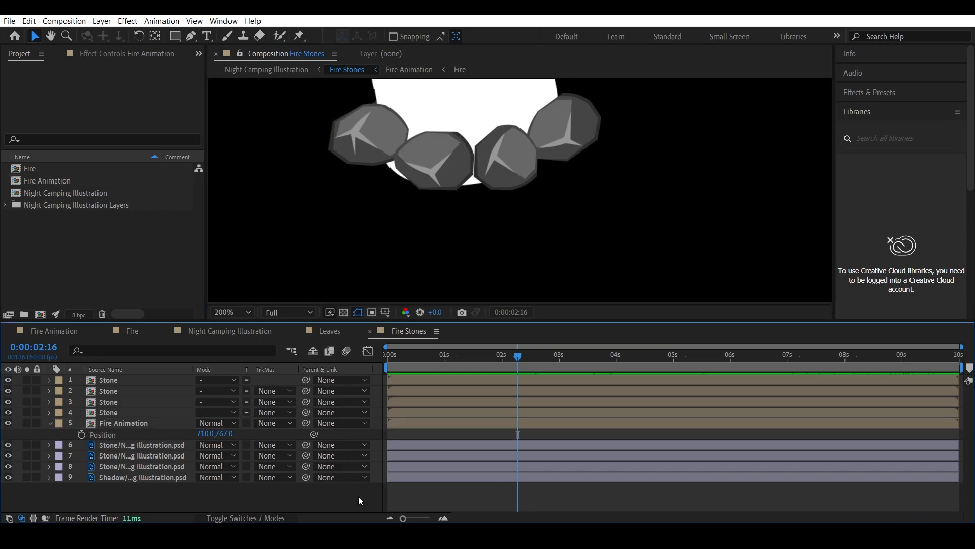
pyautogui.click(122, 425)
pyautogui.click(190, 36)
pyautogui.press(',')
pyautogui.press('space')
pyautogui.moveTo(467, 152); pyautogui.dragTo(427, 178)
pyautogui.scroll(1, 431, 249)
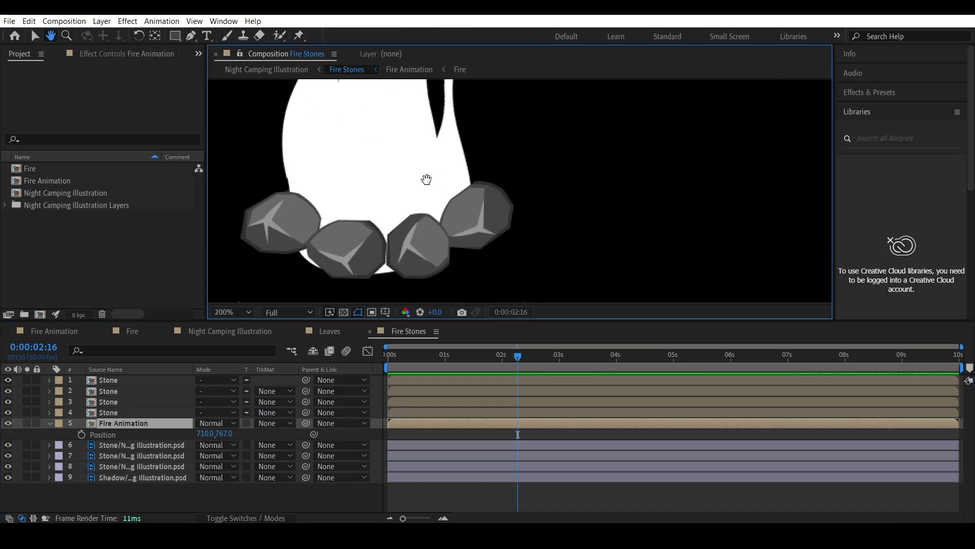
pyautogui.click(268, 205)
pyautogui.click(393, 253)
pyautogui.click(454, 233)
pyautogui.scroll(-1, 595, 231)
# Step: Carry the mask path widely around the sides and top of the flame and close it on the leftmost front stone
pyautogui.click(693, 202)
pyautogui.press('space')
pyautogui.moveTo(694, 206); pyautogui.dragTo(727, 286)
pyautogui.click(740, 90)
pyautogui.click(287, 87)
pyautogui.click(278, 281)
pyautogui.press('space')
pyautogui.moveTo(466, 252); pyautogui.dragTo(455, 196)
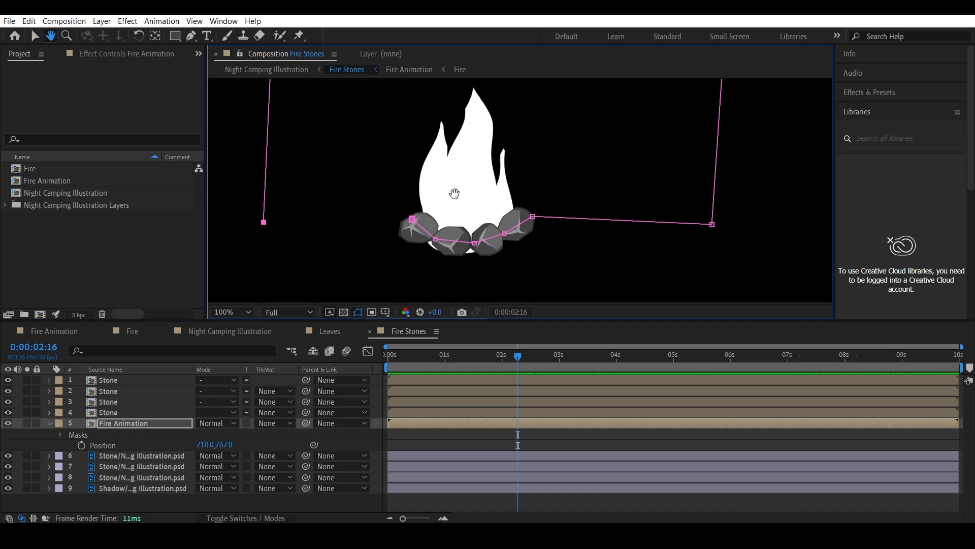
pyautogui.click(413, 220)
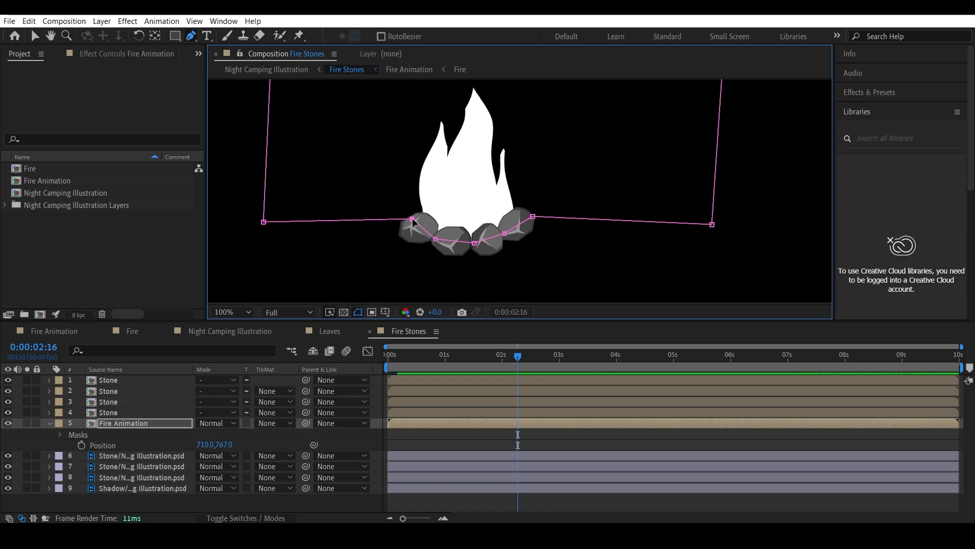
pyautogui.press('space')
pyautogui.moveTo(530, 157); pyautogui.dragTo(528, 216)
pyautogui.press('v')
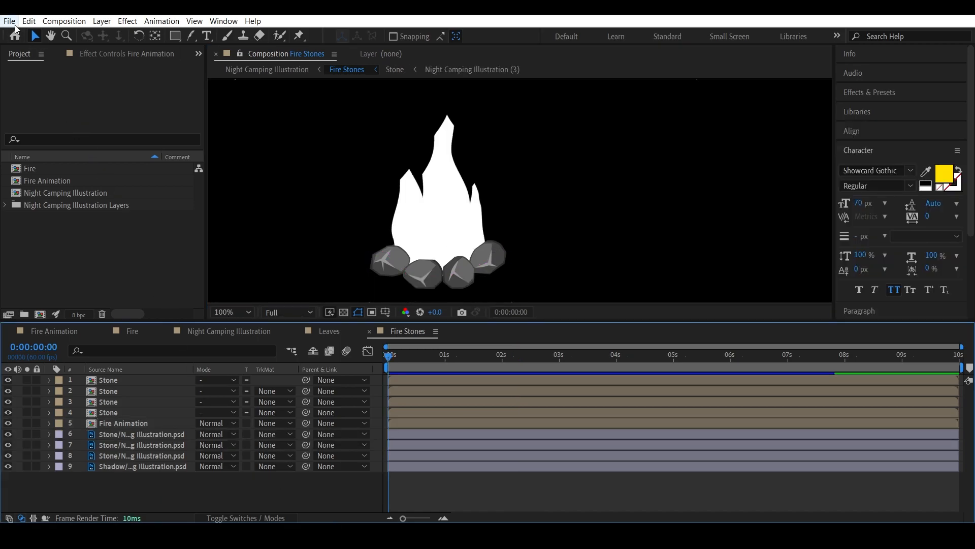
# Step: Import the Fire Colors image and place it as the top layer of Fire Stones, with its swatches up and right of the flame
pyautogui.click(12, 22)
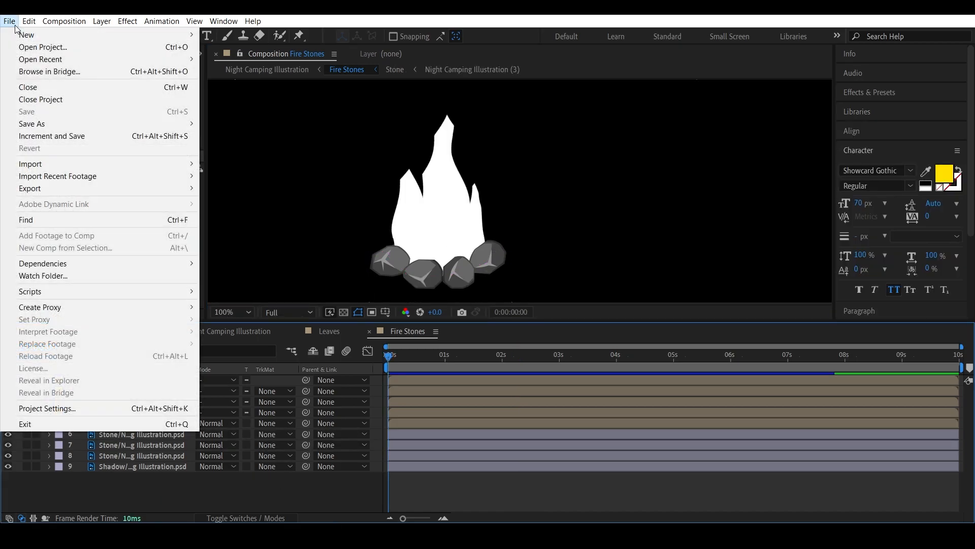
pyautogui.moveTo(111, 165)
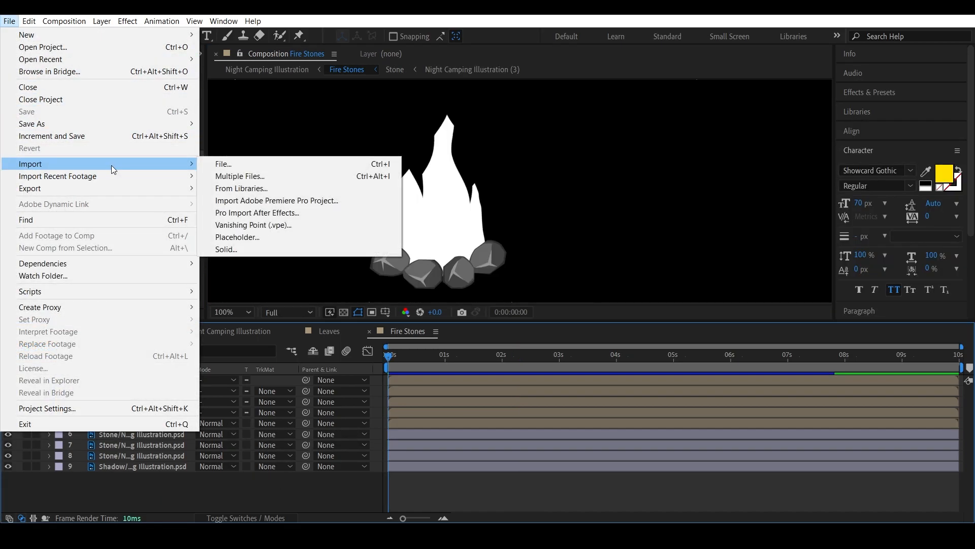
pyautogui.click(217, 160)
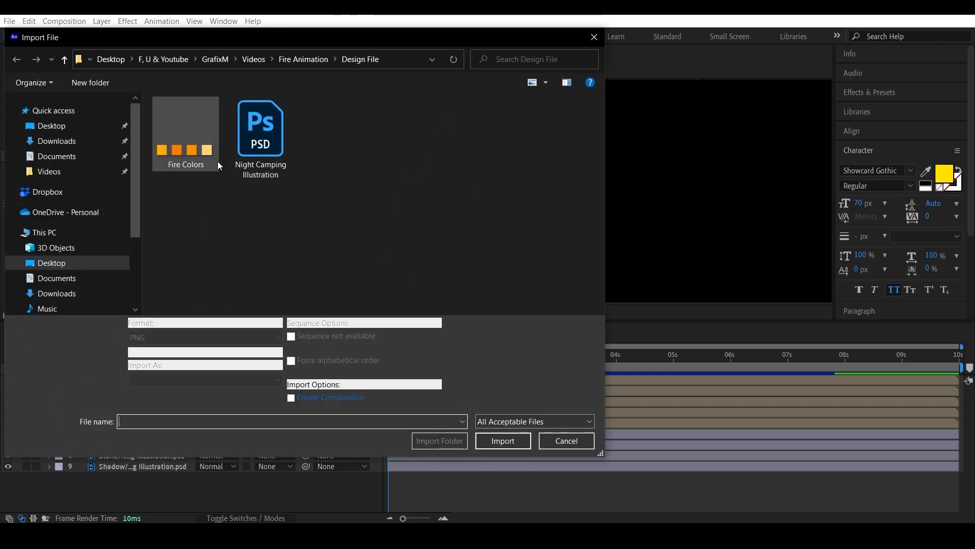
pyautogui.click(203, 154)
pyautogui.click(512, 429)
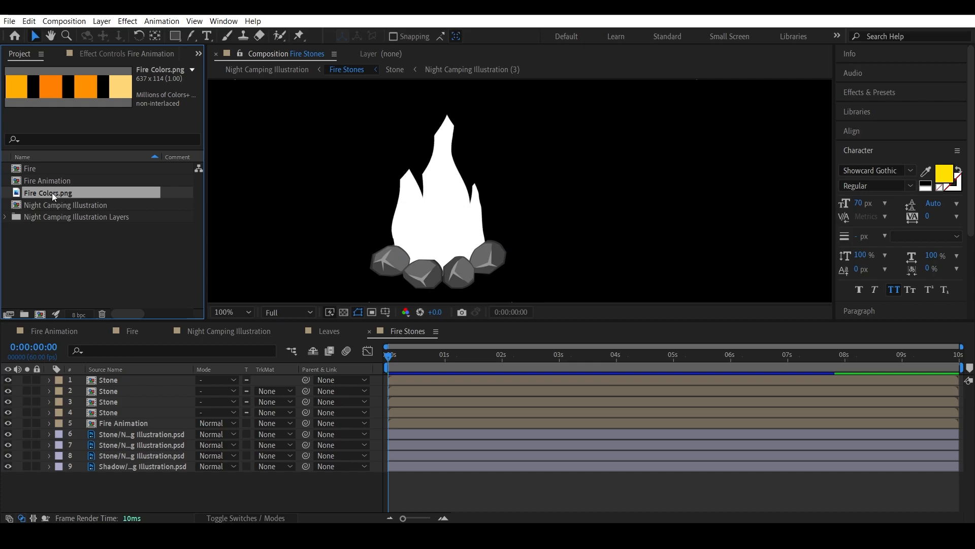
pyautogui.moveTo(52, 193); pyautogui.dragTo(176, 377)
pyautogui.moveTo(602, 87); pyautogui.dragTo(710, 135)
# Step: Add a Gradient Overlay layer style to the Fire Animation layer and expand its settings
pyautogui.click(132, 439)
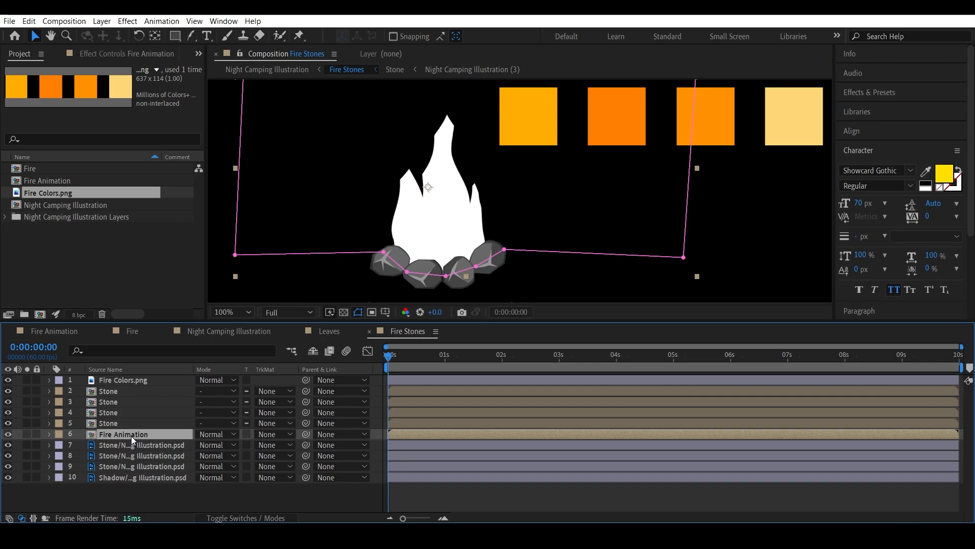
pyautogui.rightClick(131, 436)
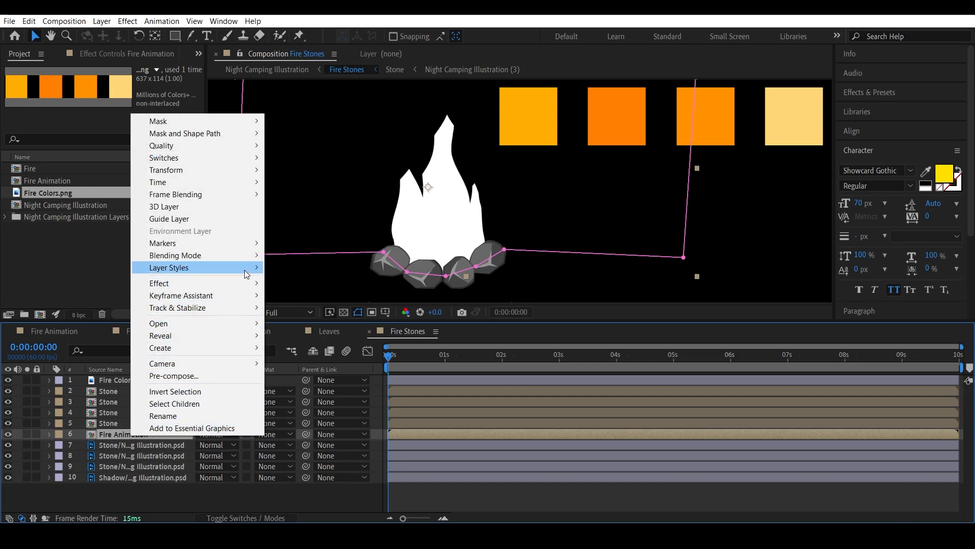
pyautogui.moveTo(247, 275)
pyautogui.click(318, 392)
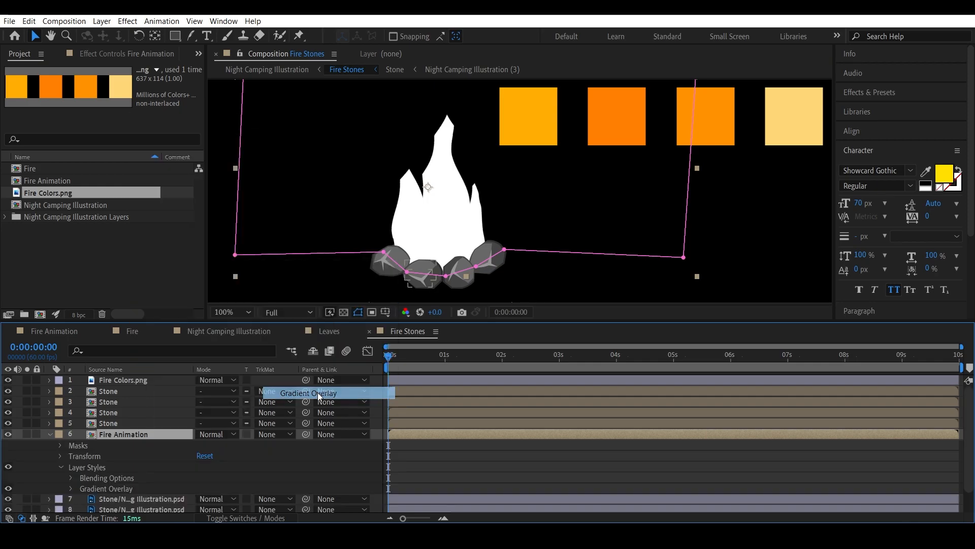
pyautogui.click(70, 489)
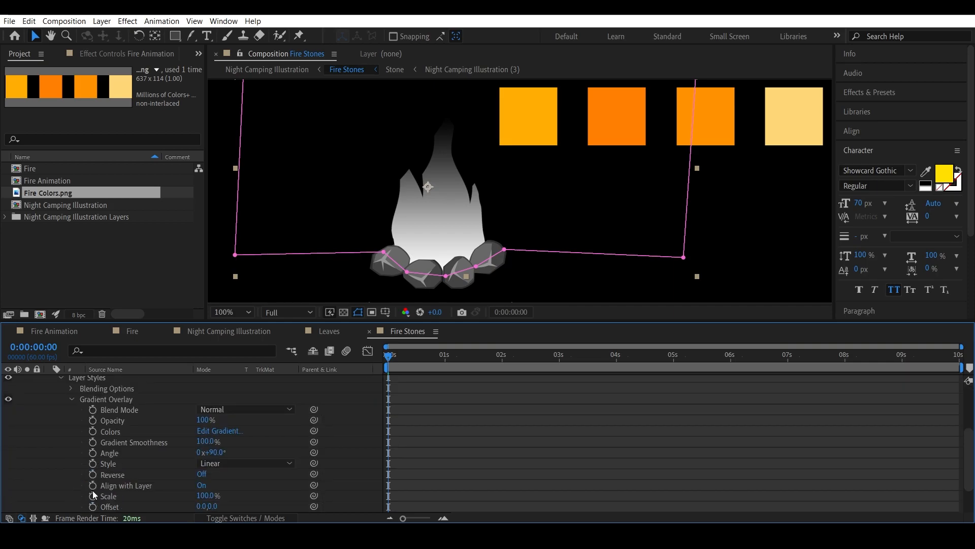
# Step: Set the overlay gradient to run from orange FF8003 to yellow-orange FFAD03, sampling both colors from the Fire Colors swatches
pyautogui.click(228, 431)
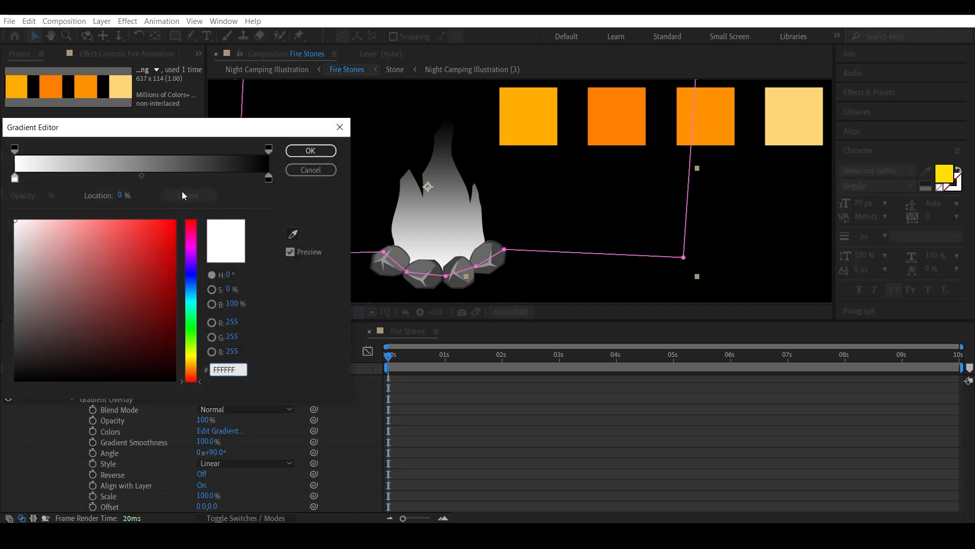
pyautogui.click(13, 179)
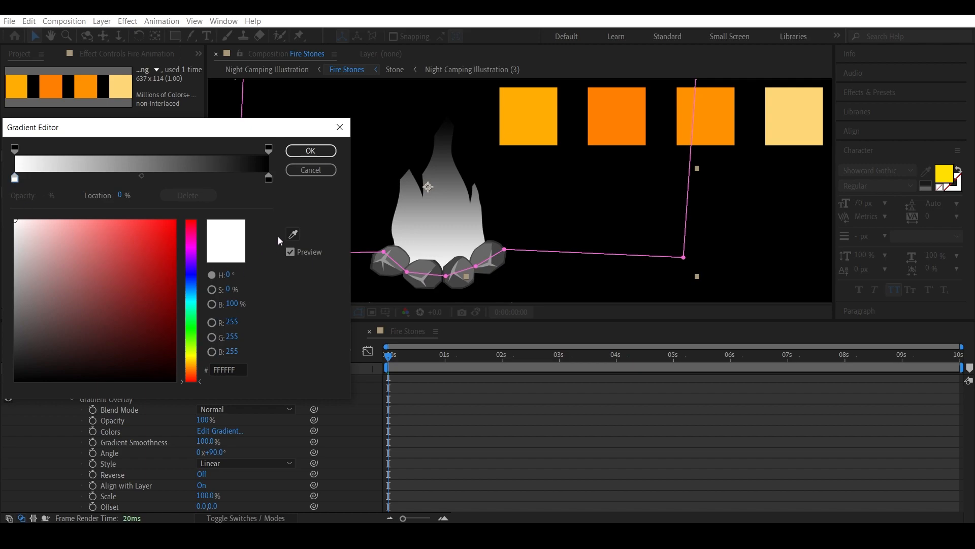
pyautogui.click(293, 234)
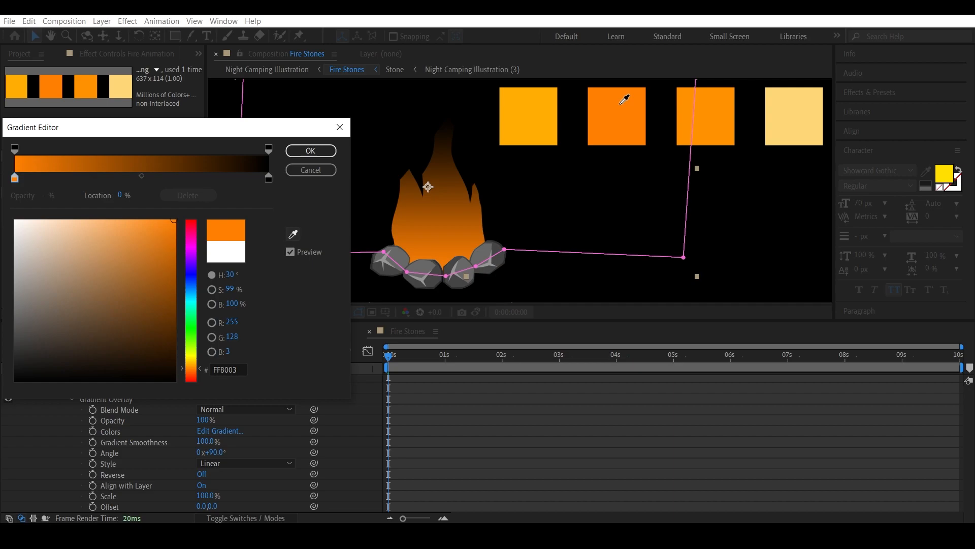
pyautogui.click(621, 103)
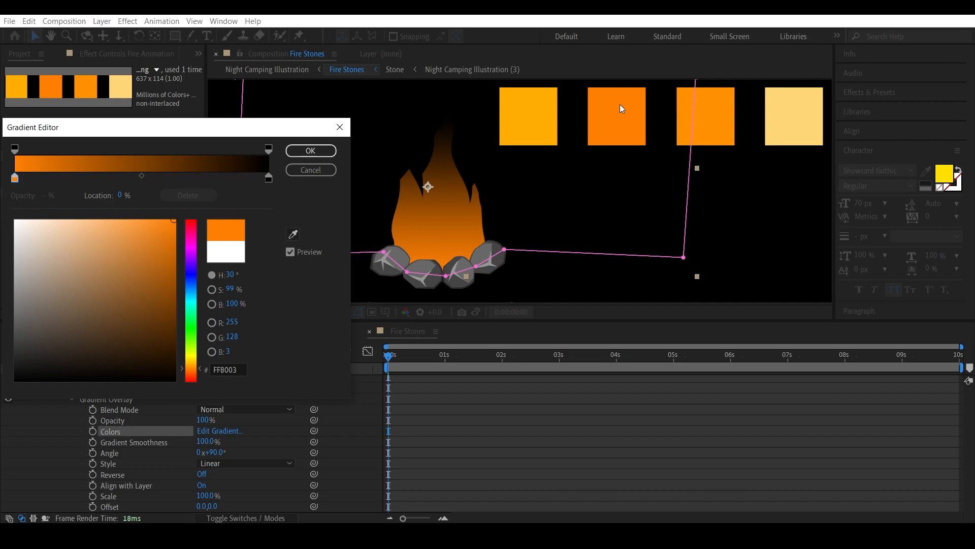
pyautogui.click(269, 178)
pyautogui.click(293, 233)
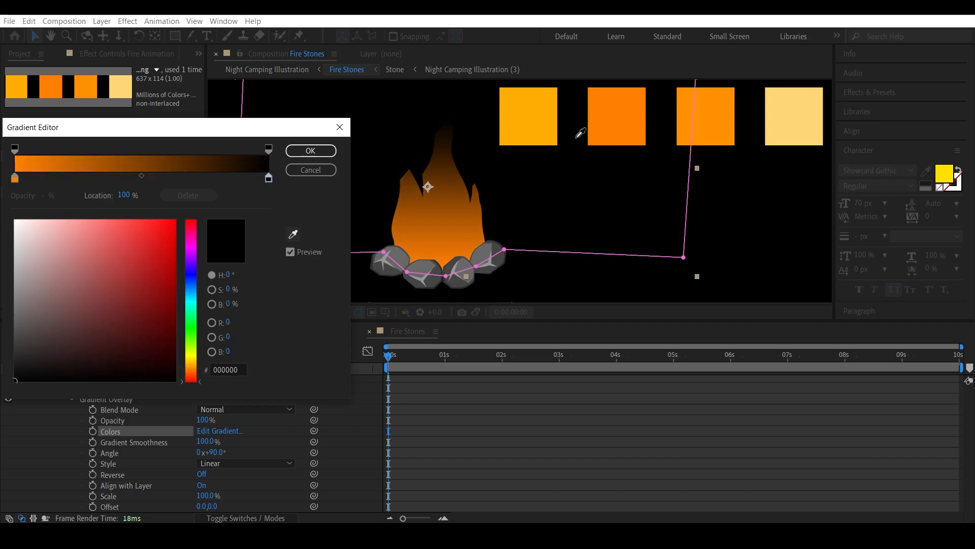
pyautogui.click(541, 130)
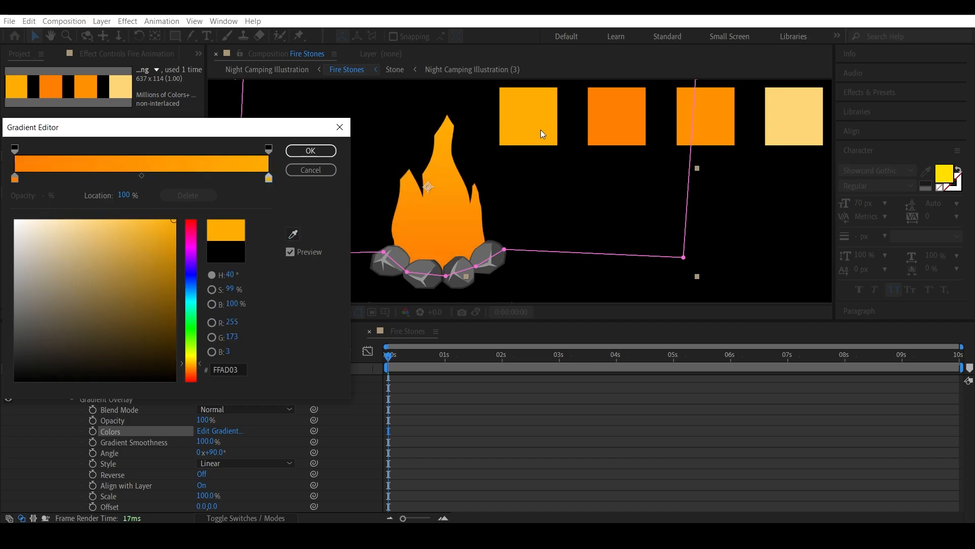
pyautogui.click(322, 153)
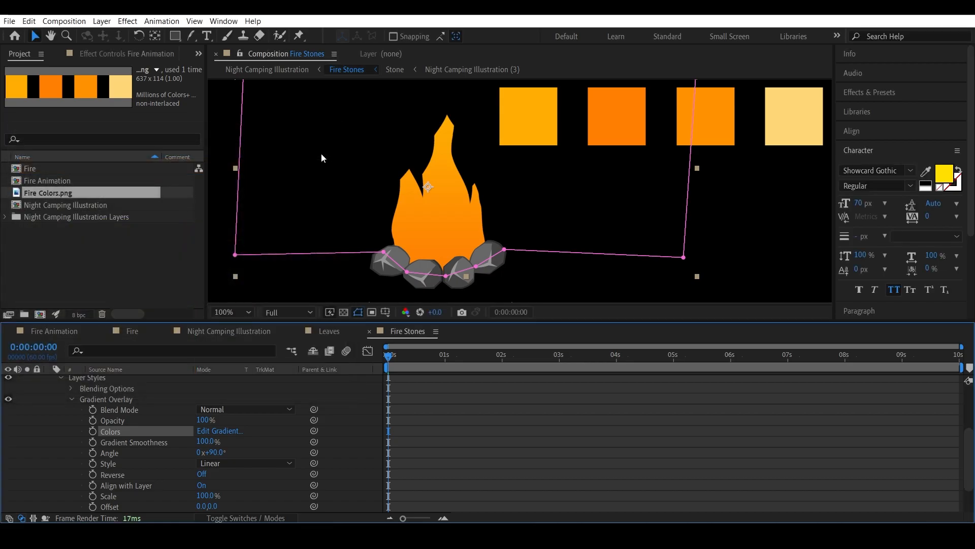
pyautogui.click(72, 399)
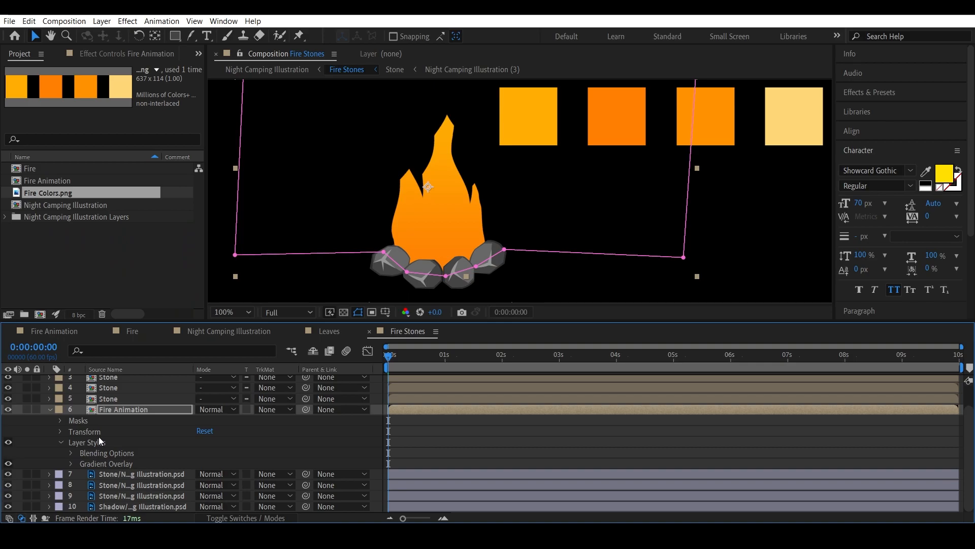
# Step: Add an Inner Glow layer style to the Fire Animation layer and set its Size to 27
pyautogui.rightClick(128, 410)
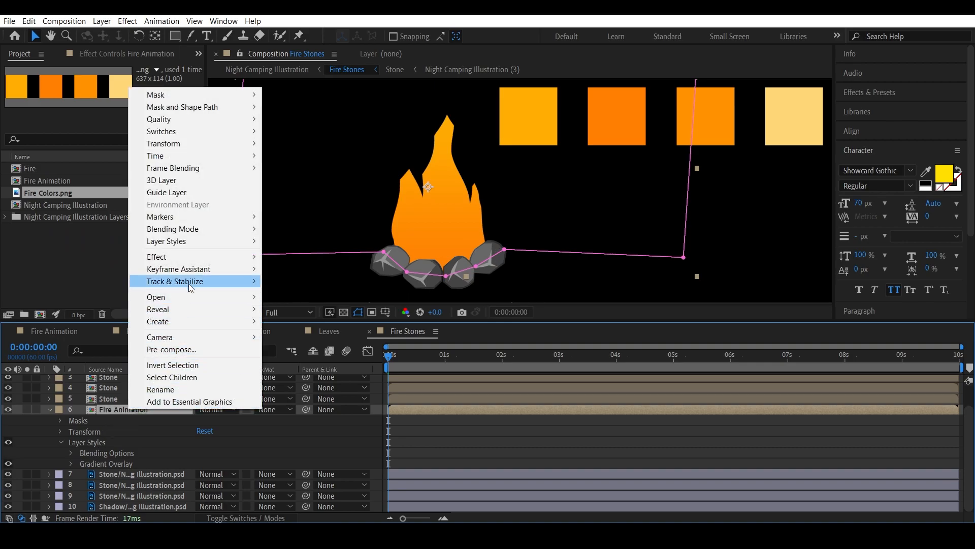
pyautogui.moveTo(200, 242)
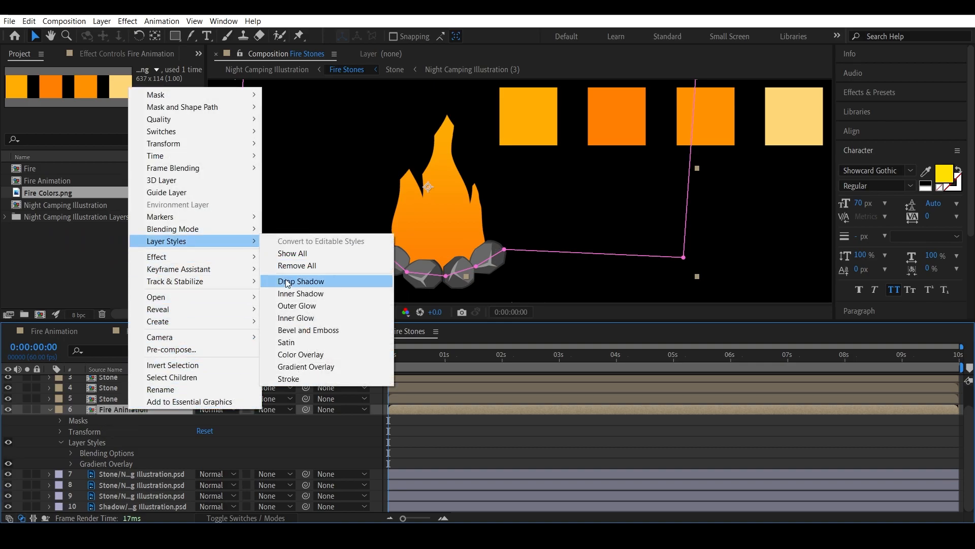
pyautogui.click(295, 319)
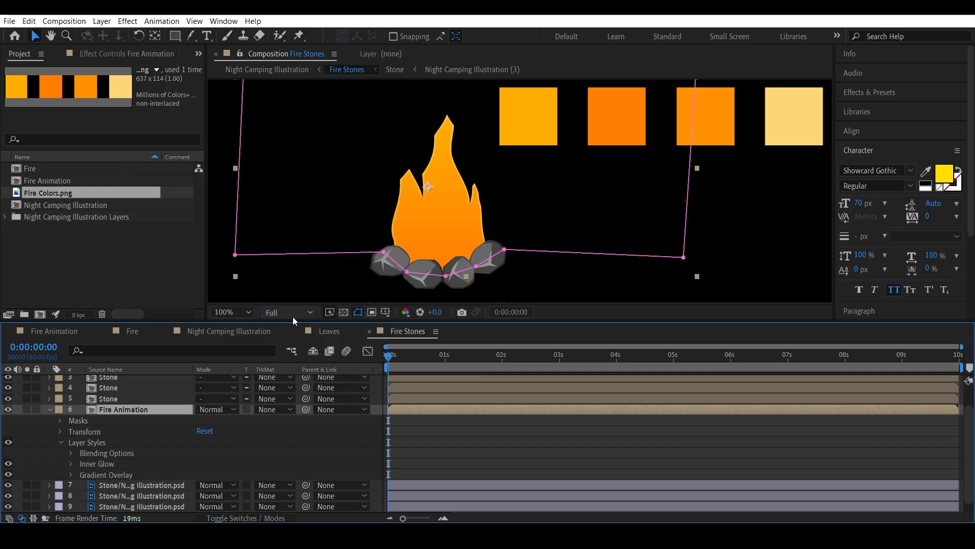
pyautogui.click(70, 464)
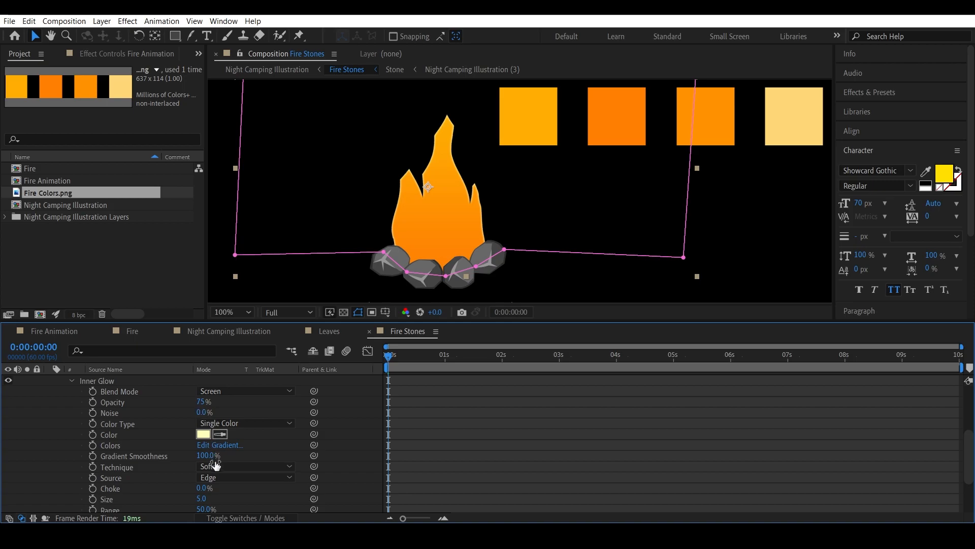
pyautogui.click(201, 498)
pyautogui.write('20')
pyautogui.press('Return')
pyautogui.moveTo(206, 498); pyautogui.dragTo(215, 498)
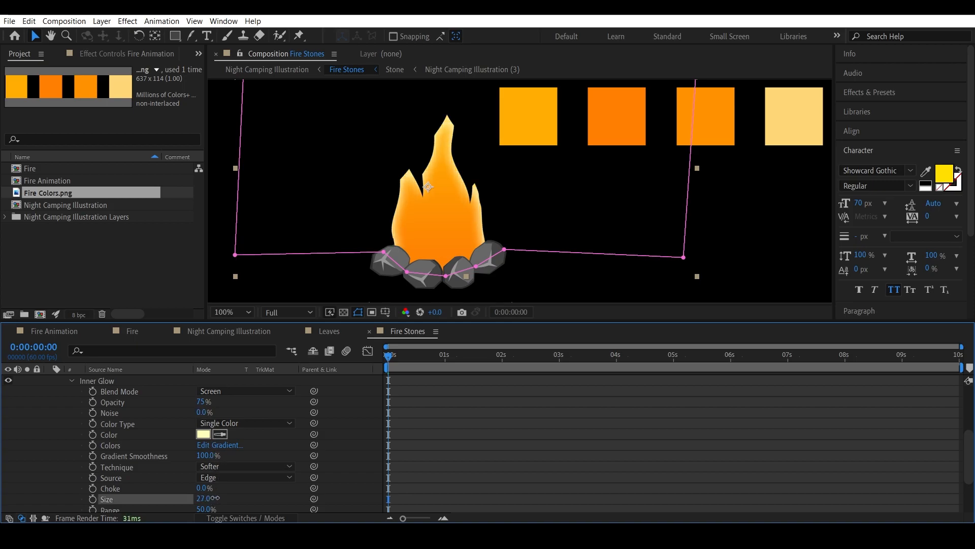
# Step: Set the Inner Glow color to the orange of the third Fire Colors swatch, fine-tuned in the color picker
pyautogui.click(220, 433)
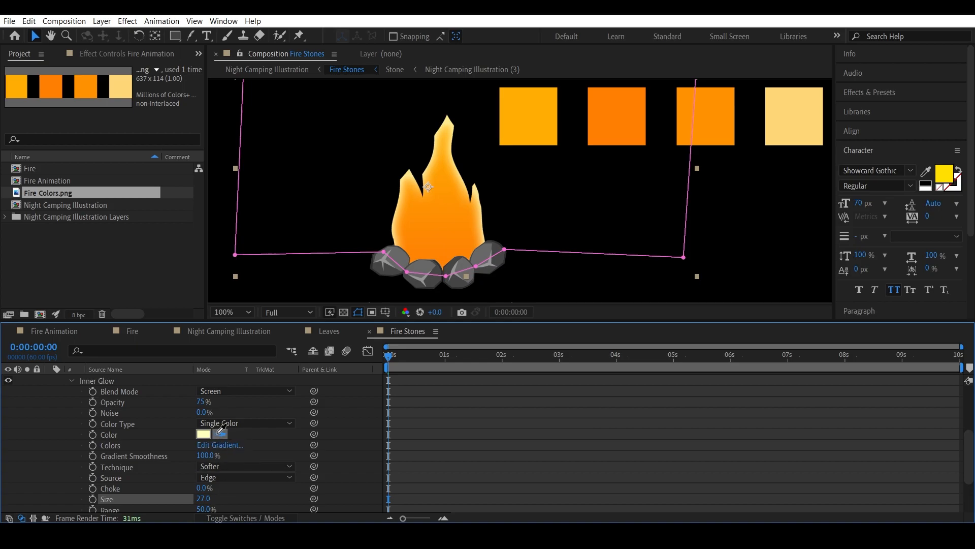
pyautogui.click(710, 105)
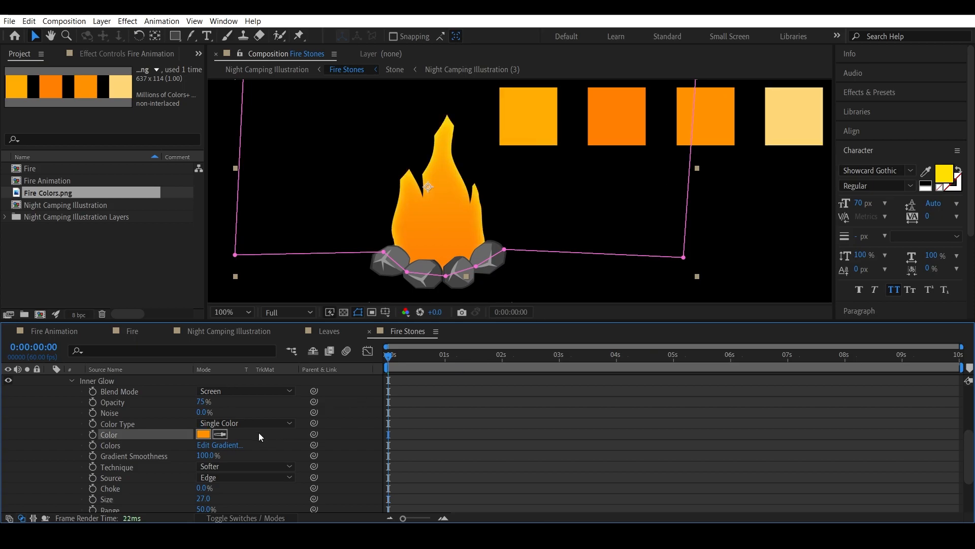
pyautogui.click(205, 436)
pyautogui.moveTo(308, 148); pyautogui.dragTo(473, 319)
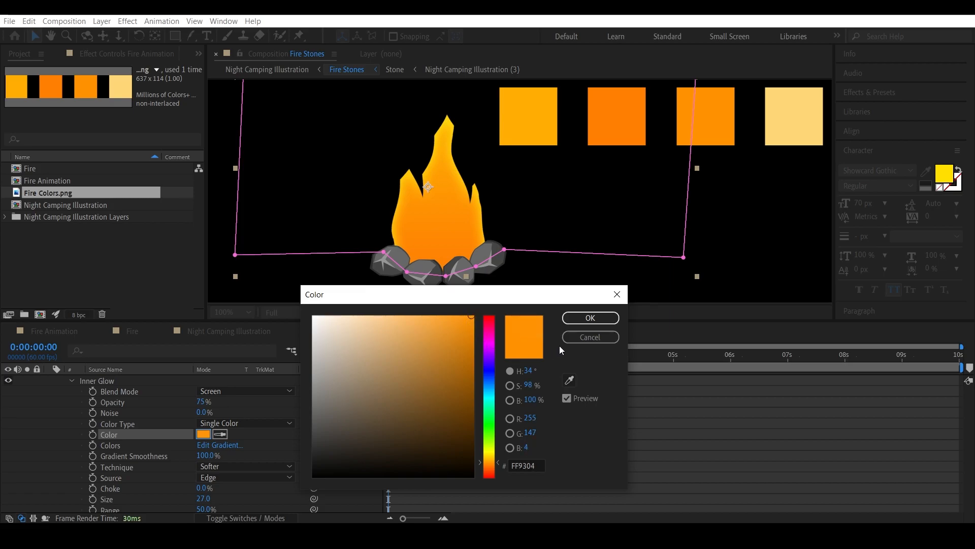
pyautogui.moveTo(474, 317); pyautogui.dragTo(555, 301)
pyautogui.click(591, 318)
pyautogui.scroll(1, 60, 422)
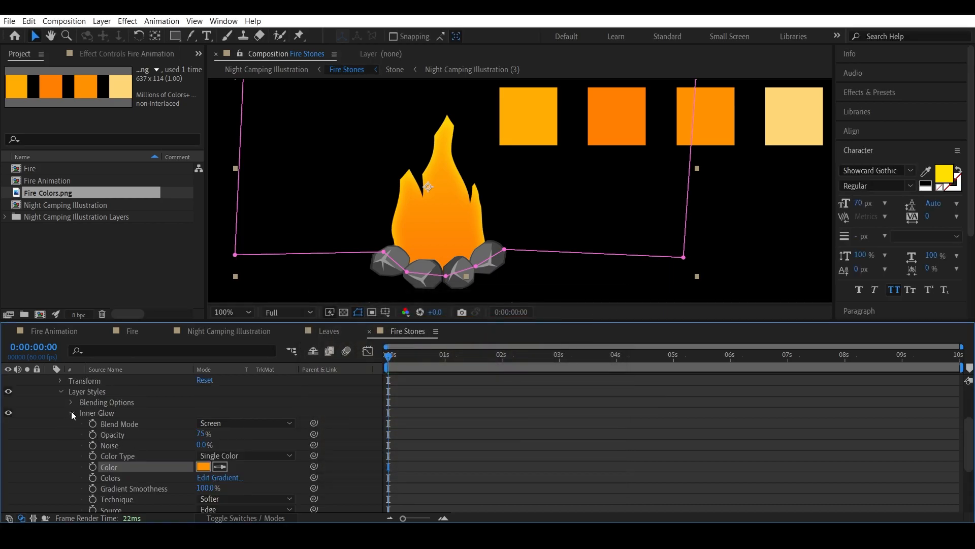
pyautogui.click(71, 411)
# Step: Add an Outer Glow layer style to the Fire Animation layer and set its Size to 53
pyautogui.rightClick(127, 399)
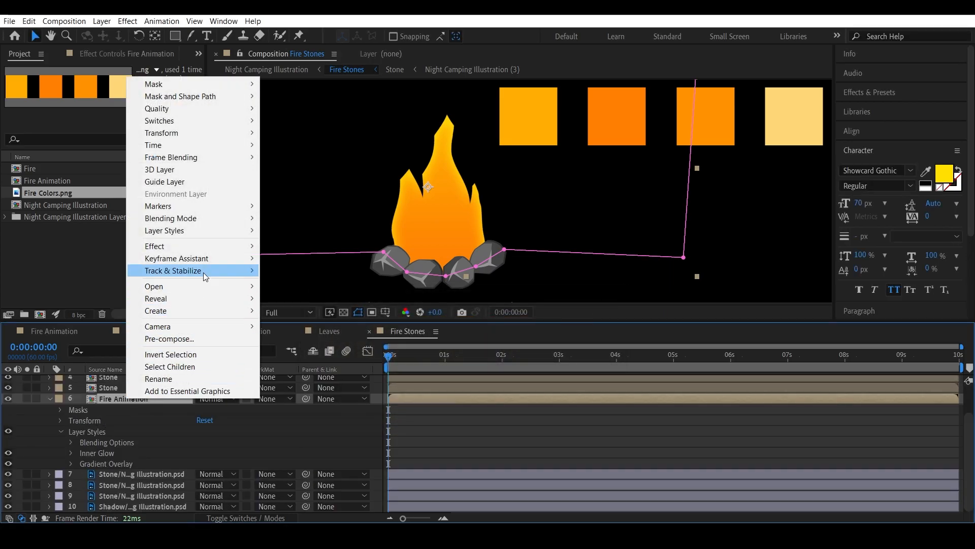
pyautogui.moveTo(215, 230)
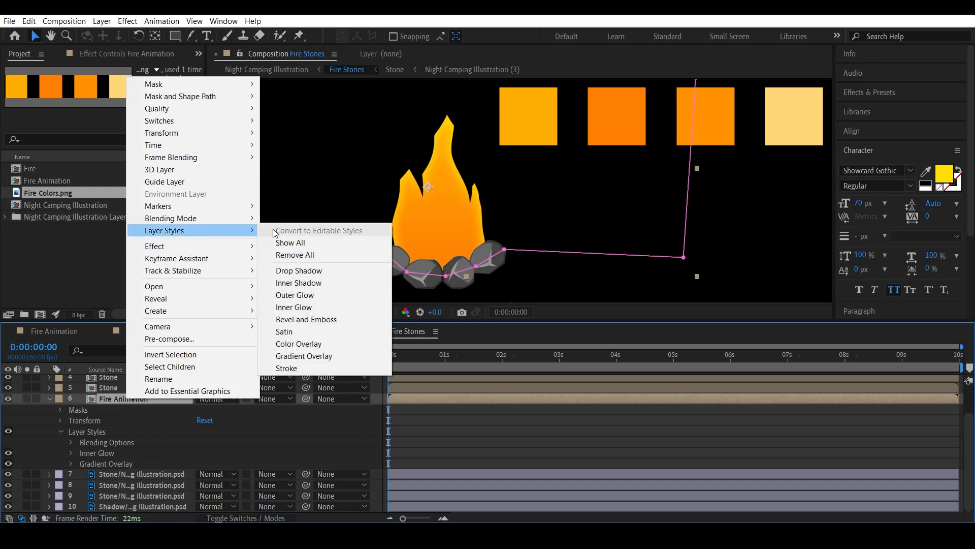
pyautogui.click(306, 301)
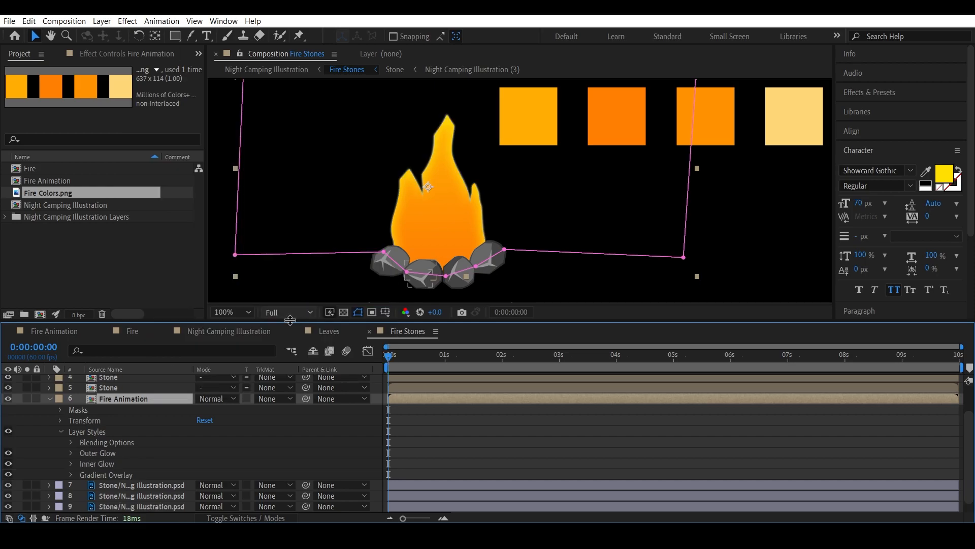
pyautogui.click(69, 454)
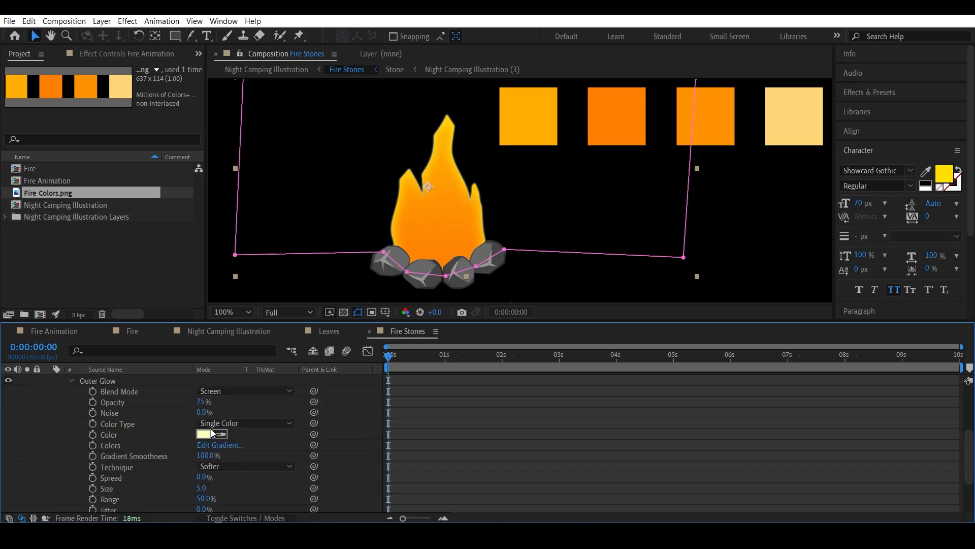
pyautogui.moveTo(202, 488); pyautogui.dragTo(229, 483)
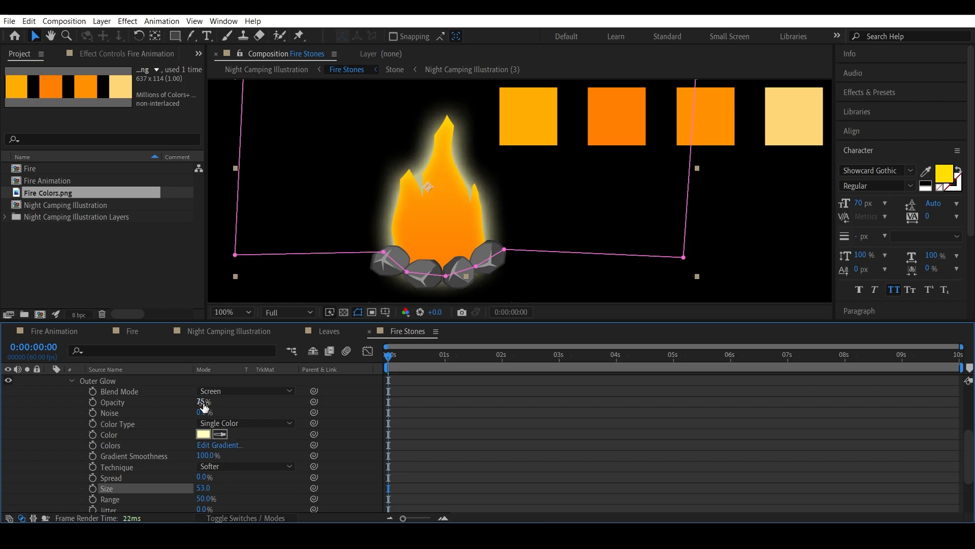
# Step: Set the Outer Glow's Opacity to 40%
pyautogui.moveTo(203, 404); pyautogui.dragTo(202, 403)
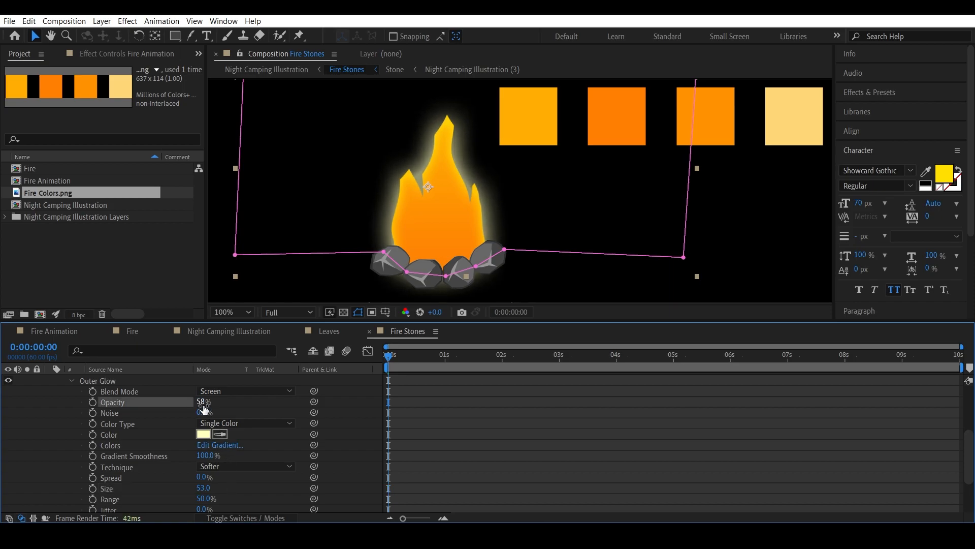
pyautogui.click(202, 403)
pyautogui.write('40')
pyautogui.press('Return')
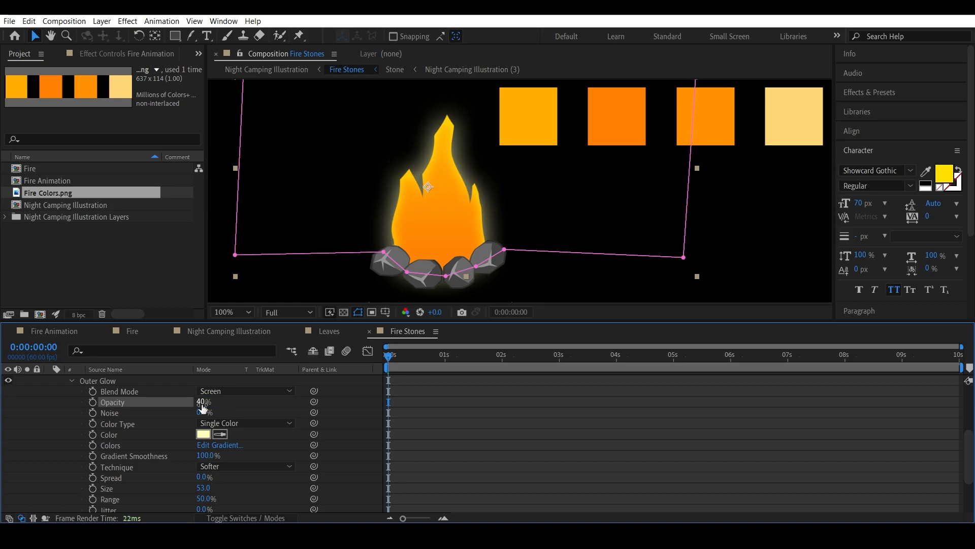
# Step: Sample the Outer Glow color from the pale yellow fourth Fire Colors swatch and increase its Size to about 66
pyautogui.click(220, 434)
pyautogui.click(801, 115)
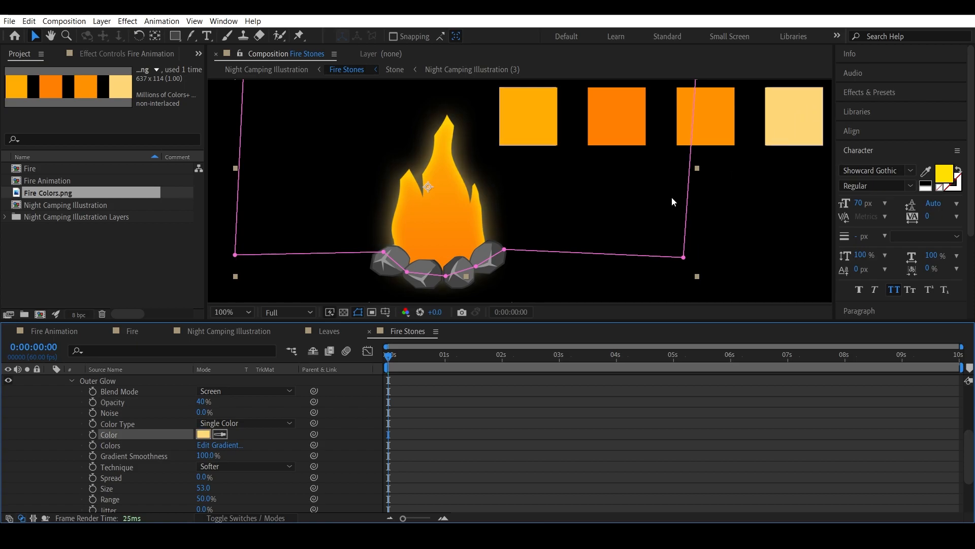
pyautogui.moveTo(211, 488); pyautogui.dragTo(210, 487)
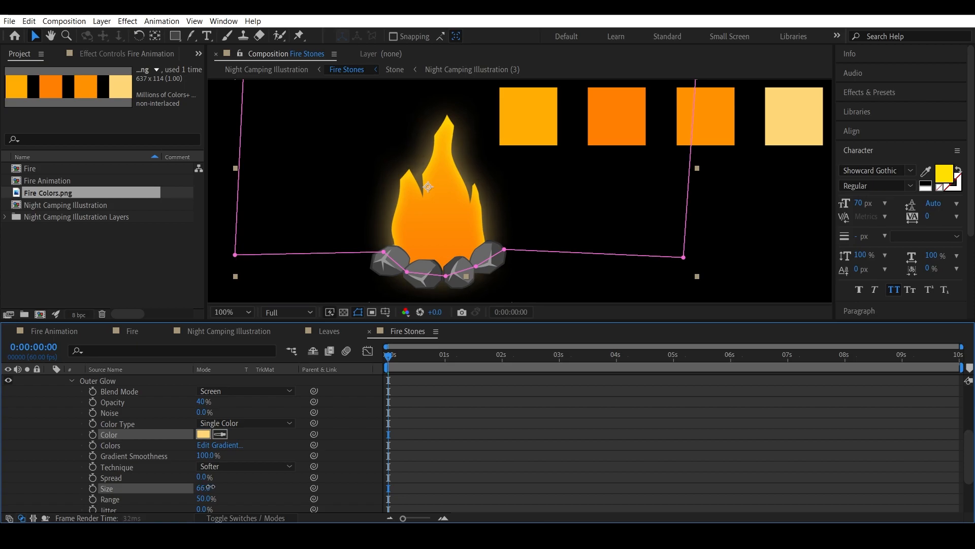
# Step: Save the project and collapse the Fire Animation layer's properties
pyautogui.click(355, 480)
pyautogui.hotkey('ctrl', 's')
pyautogui.scroll(5, 72, 432)
pyautogui.scroll(2, 54, 419)
pyautogui.click(50, 422)
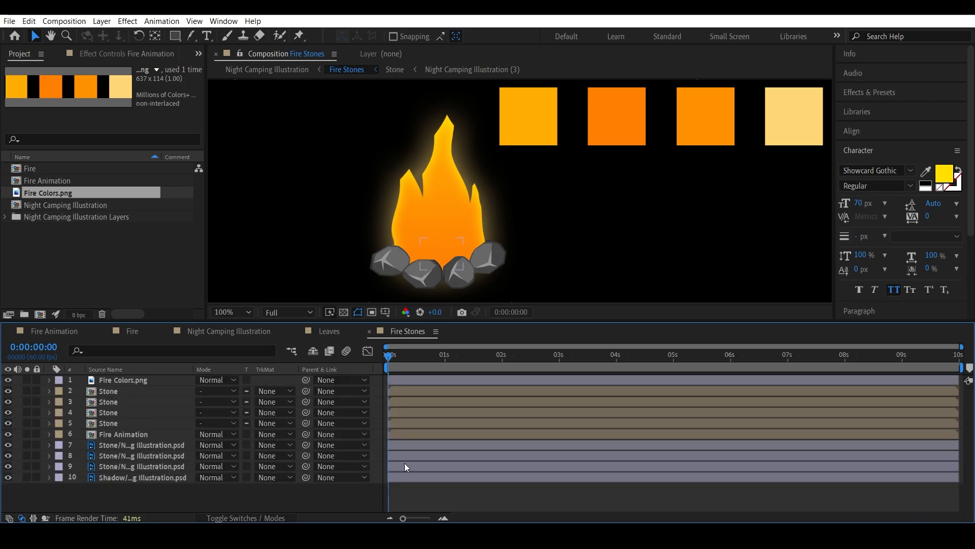
# Step: Preview the glowing fire animation in the Fire Stones composition
pyautogui.press('space')
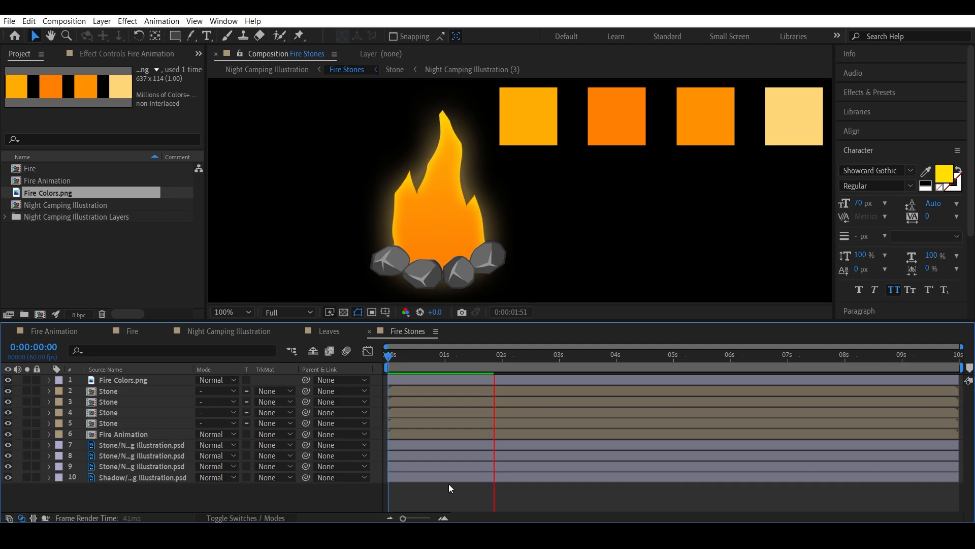
pyautogui.scroll(-2, 532, 204)
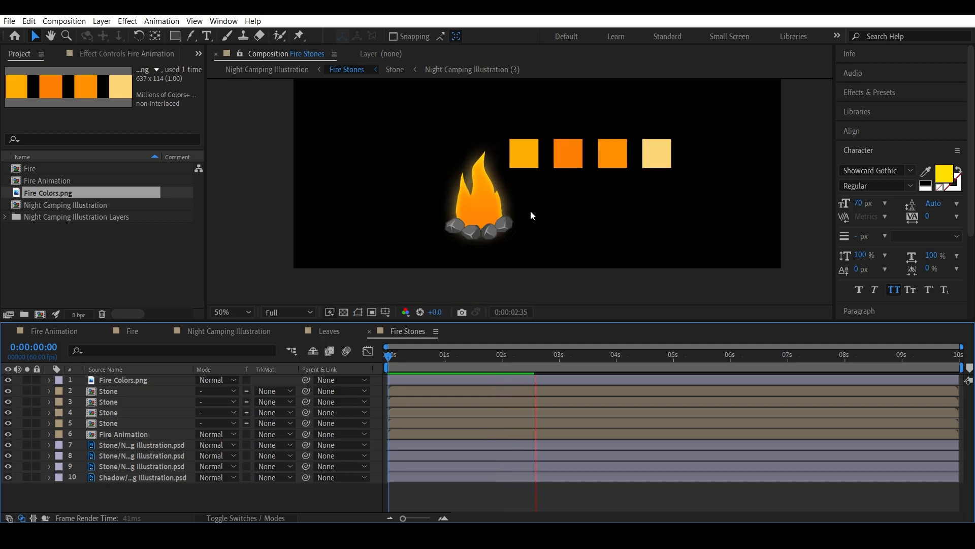
pyautogui.press('space')
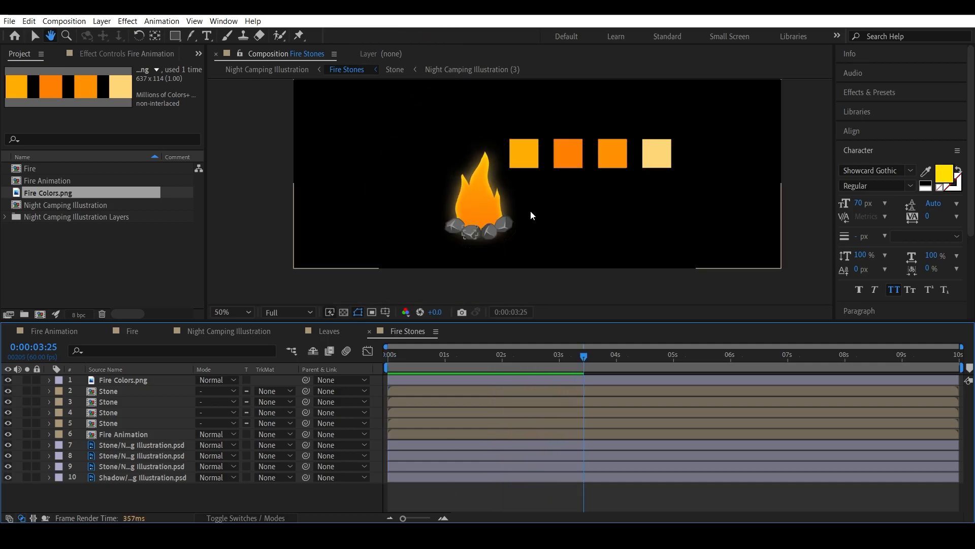
# Step: Hide the Fire Colors.png layer and go to the first frame of the Night Camping Illustration composition
pyautogui.click(8, 380)
pyautogui.click(222, 337)
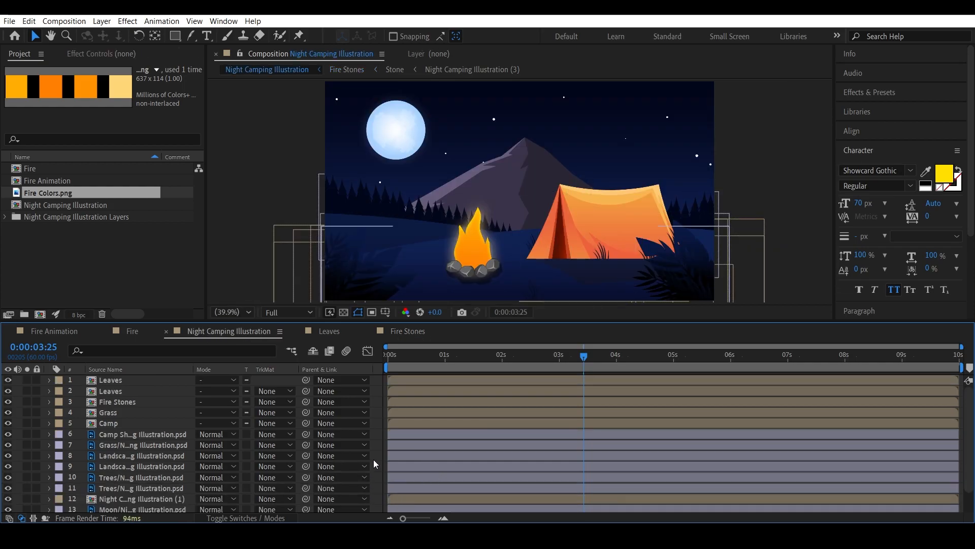
pyautogui.moveTo(584, 355); pyautogui.dragTo(364, 404)
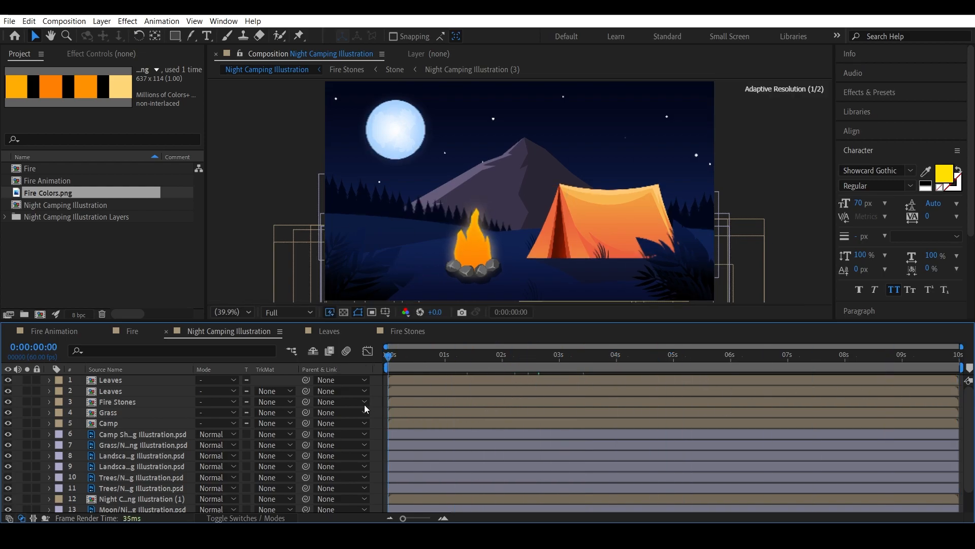
# Step: Draw a circle about 343 px wide over the campfire as a new shape layer with the Ellipse tool
pyautogui.click(154, 258)
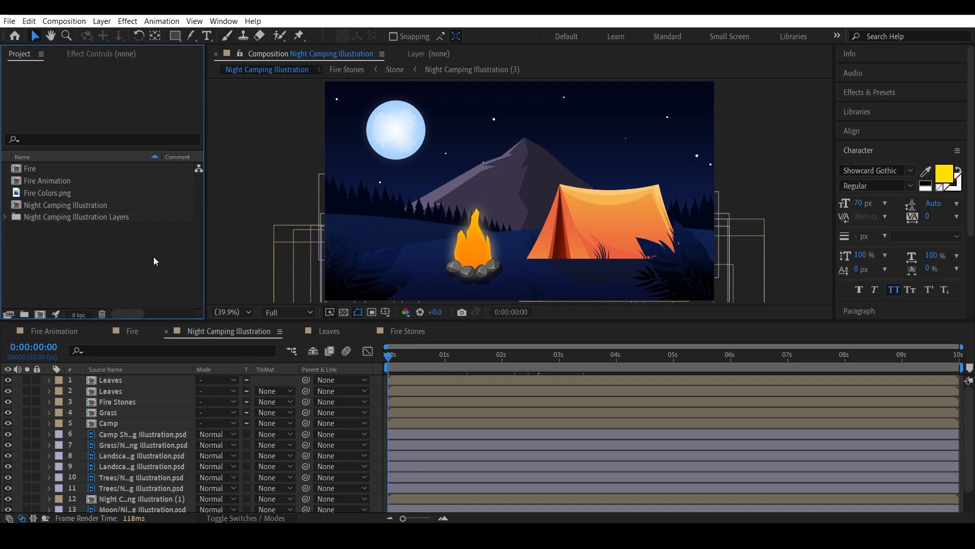
pyautogui.moveTo(176, 41); pyautogui.dragTo(209, 66)
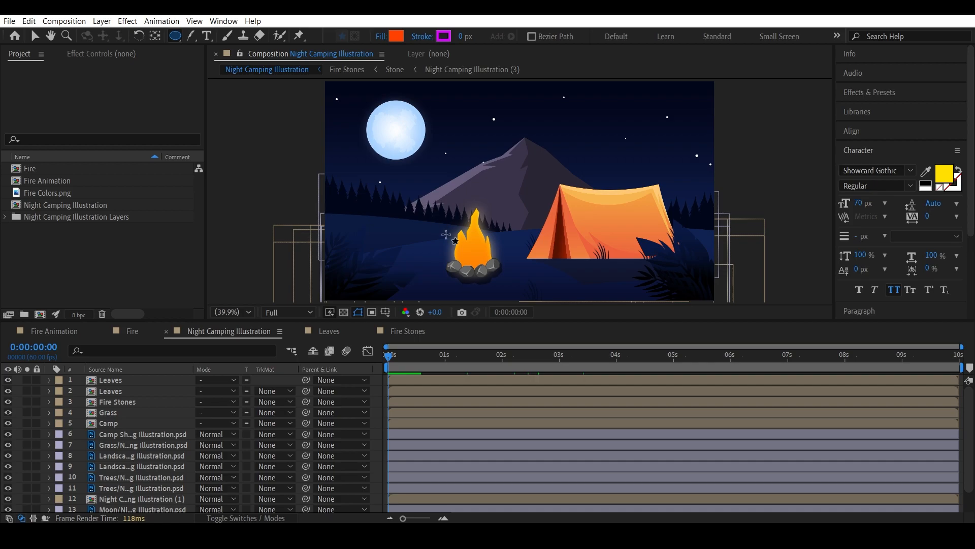
pyautogui.moveTo(439, 207)
pyautogui.mouseDown()
pyautogui.moveTo(507, 275)
pyautogui.moveTo(508, 252)
pyautogui.mouseUp()
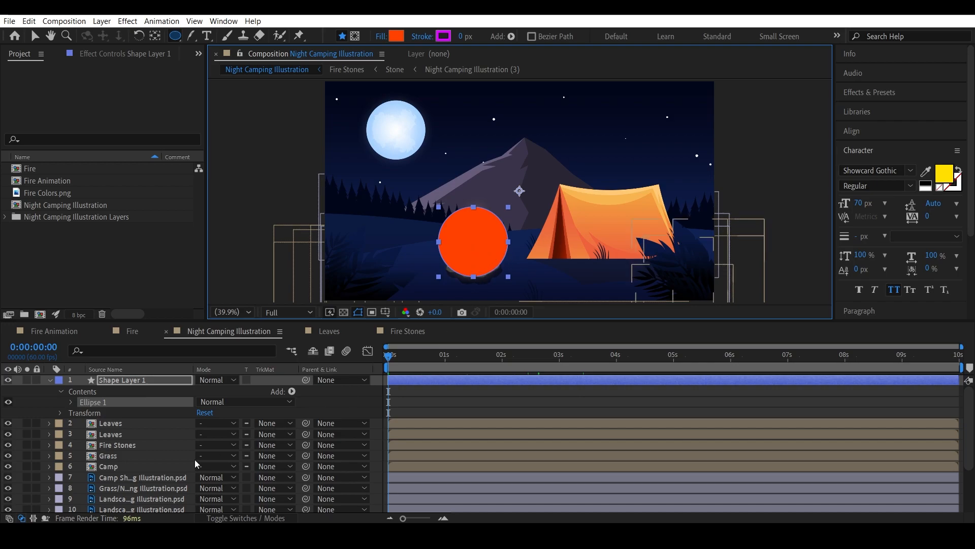
# Step: Set the circle's Ellipse Path size to 400 by 400
pyautogui.click(71, 401)
pyautogui.click(83, 413)
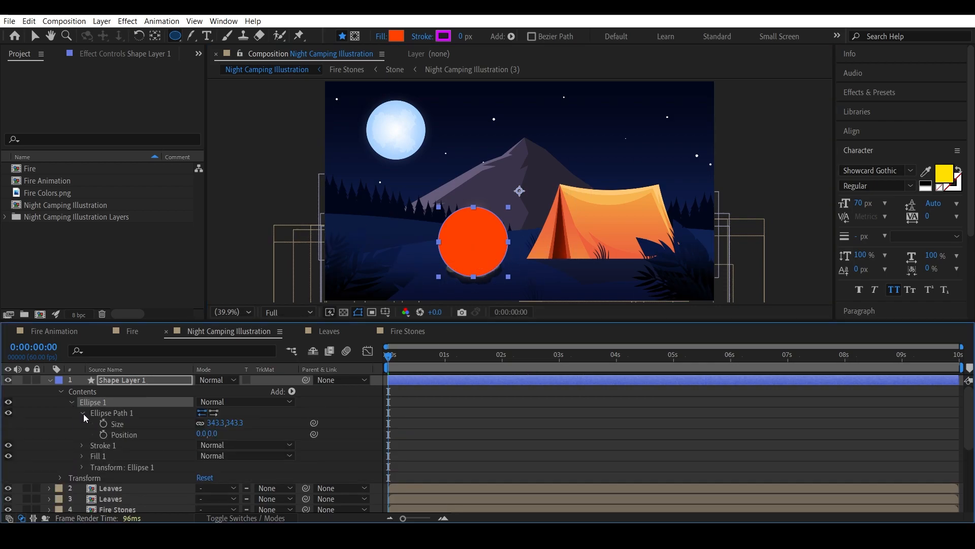
pyautogui.click(215, 423)
pyautogui.write('400')
pyautogui.press('Return')
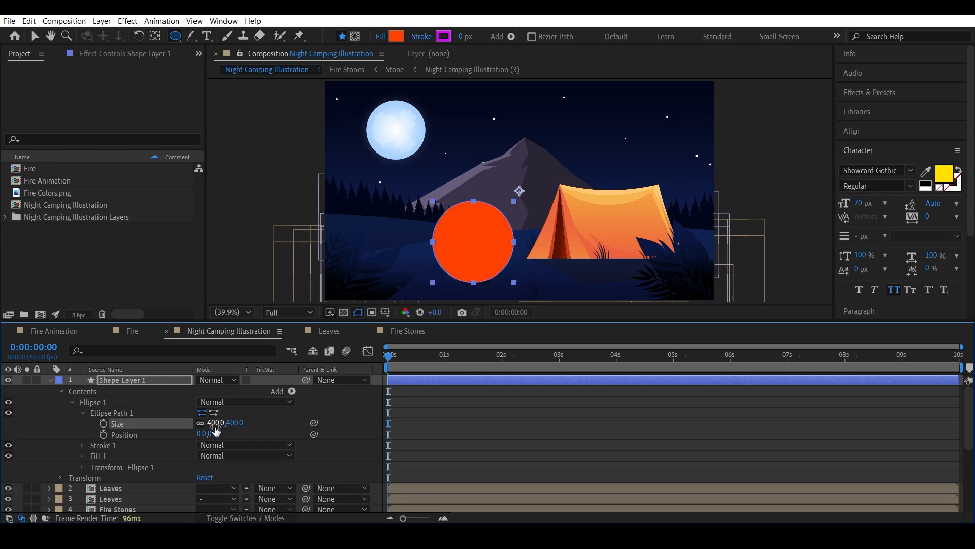
# Step: Lower Shape Layer 1's opacity to 76% to see the fire beneath and raise the layer to Y position 521
pyautogui.click(136, 382)
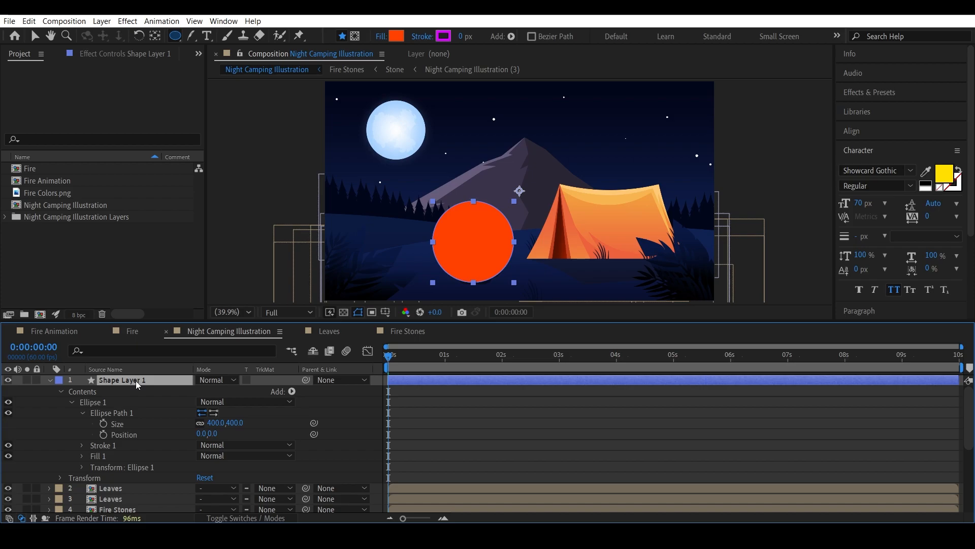
pyautogui.click(50, 380)
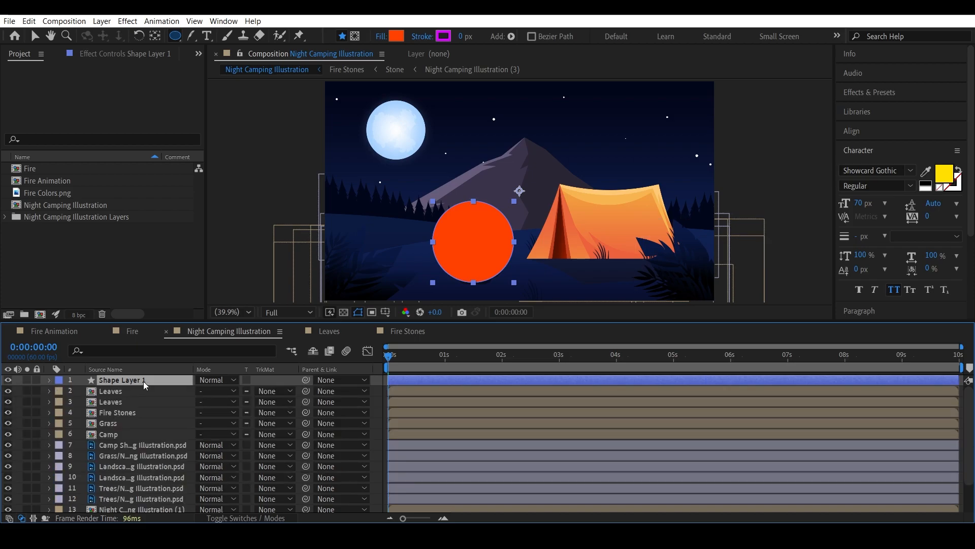
pyautogui.press('t')
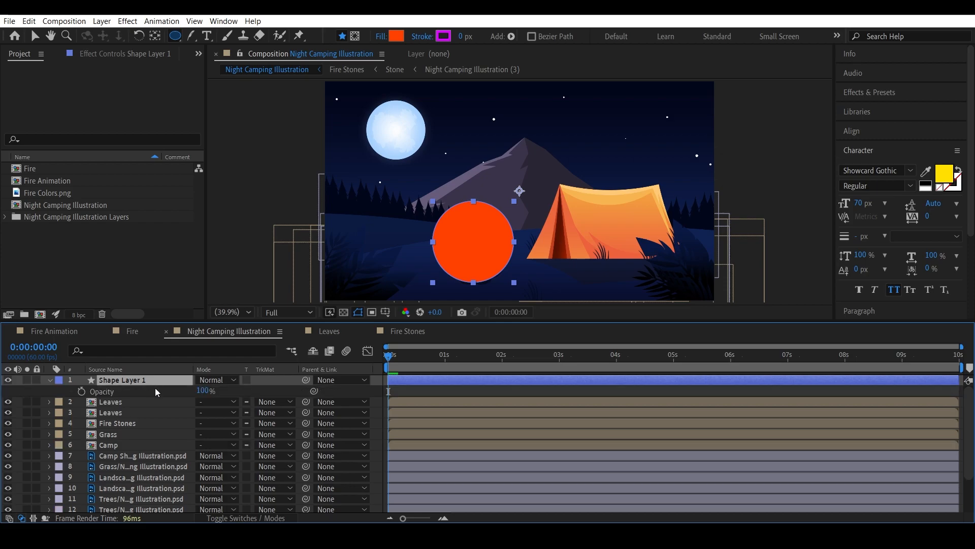
pyautogui.moveTo(211, 392); pyautogui.dragTo(192, 389)
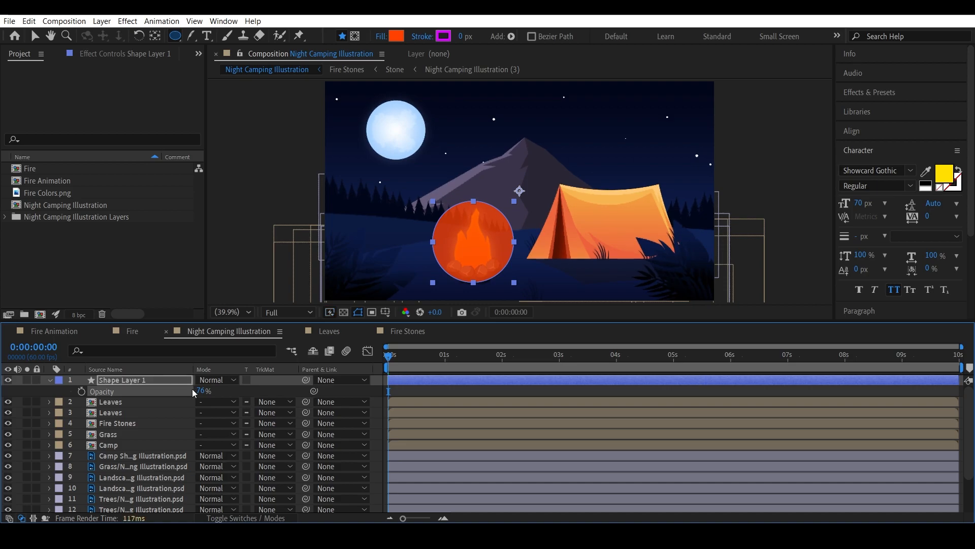
pyautogui.press('p')
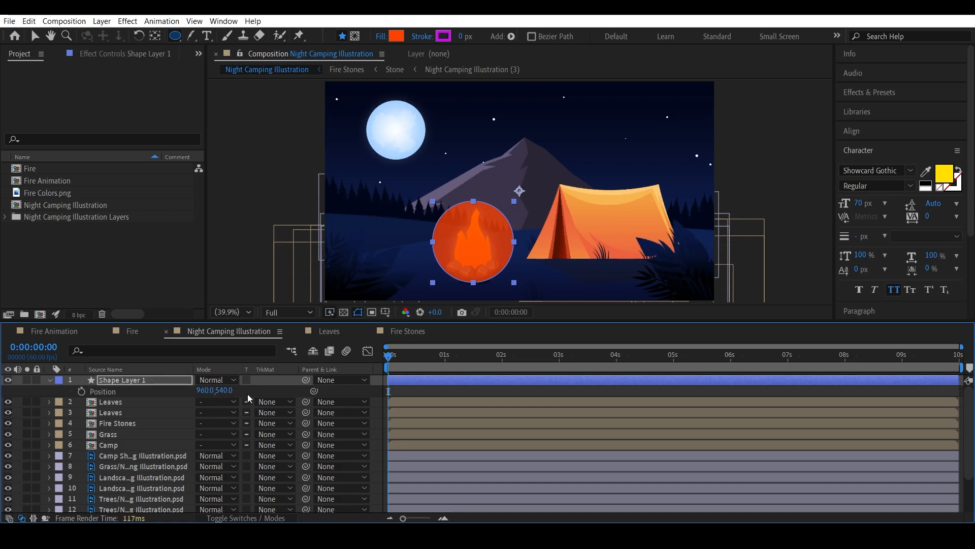
pyautogui.moveTo(229, 390); pyautogui.dragTo(218, 390)
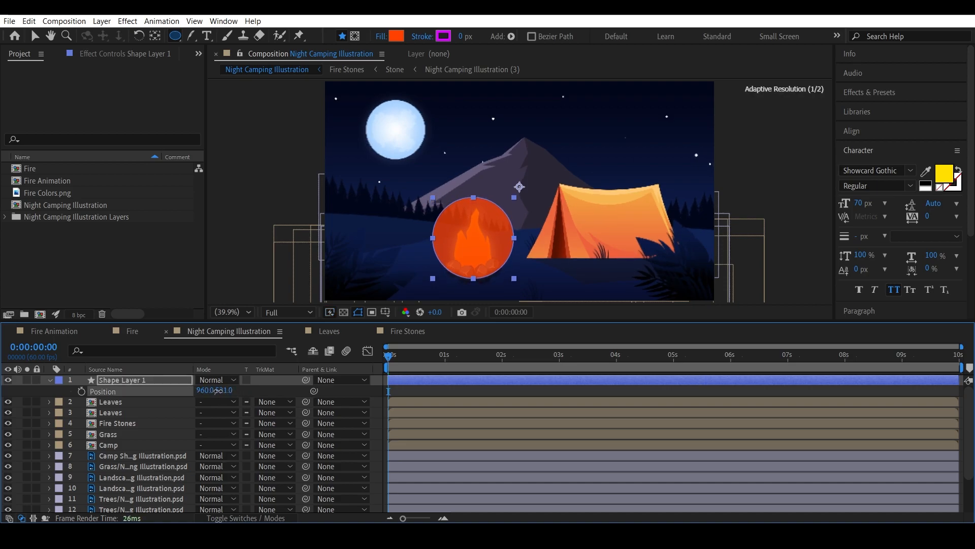
# Step: Set Shape Layer 1's opacity back to 100%
pyautogui.click(165, 382)
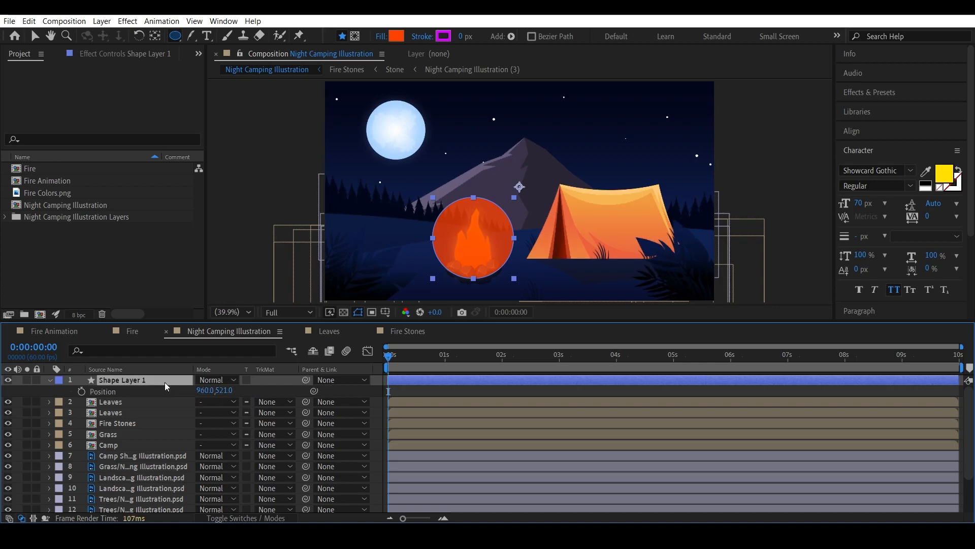
pyautogui.press('t')
pyautogui.moveTo(202, 391); pyautogui.dragTo(324, 390)
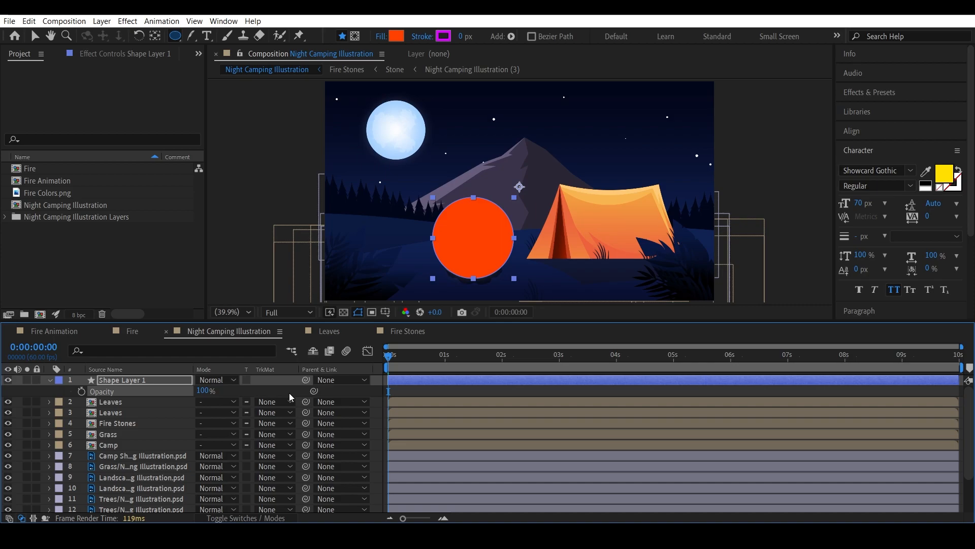
# Step: Change the circle's fill to orange sampled from the campfire's lower part, hiding Shape Layer 1 only while sampling
pyautogui.click(8, 381)
pyautogui.click(397, 36)
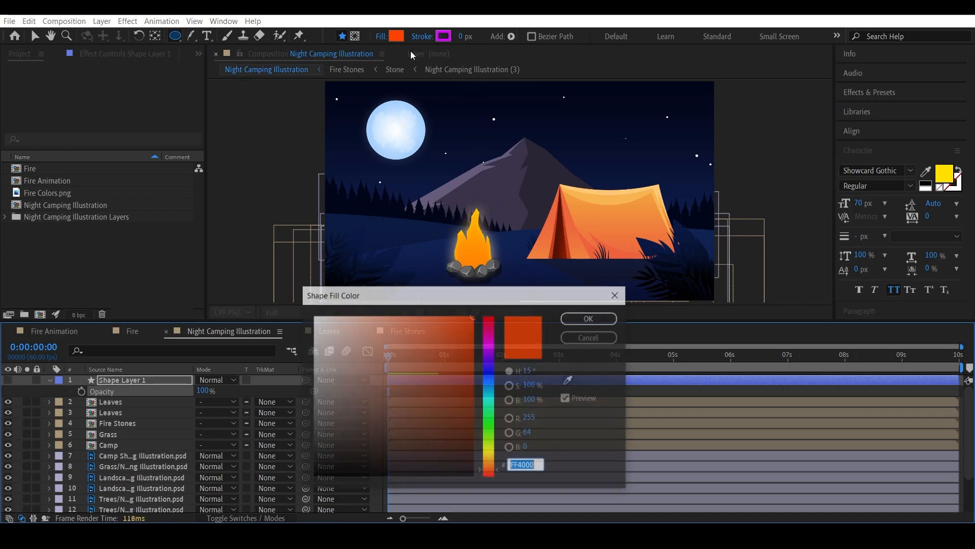
pyautogui.click(569, 380)
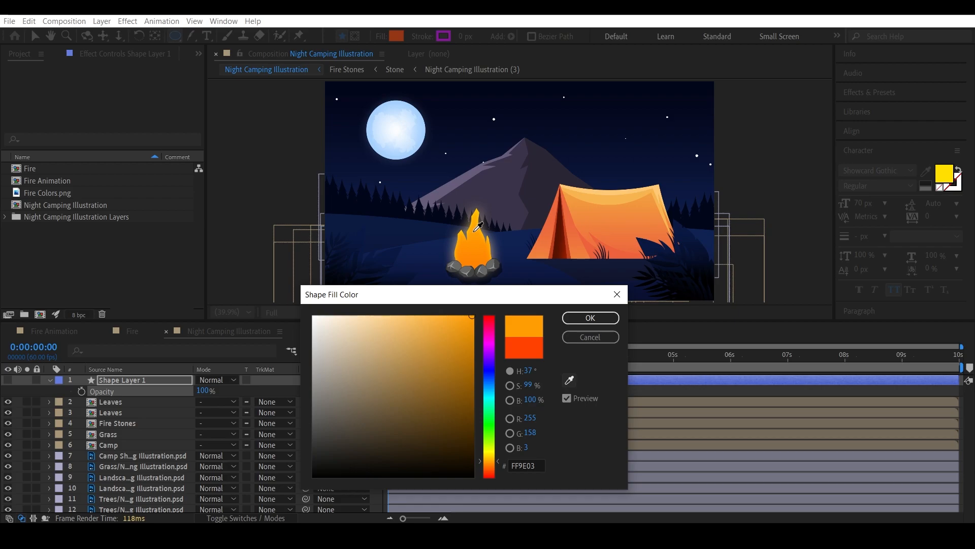
pyautogui.click(484, 256)
pyautogui.click(580, 319)
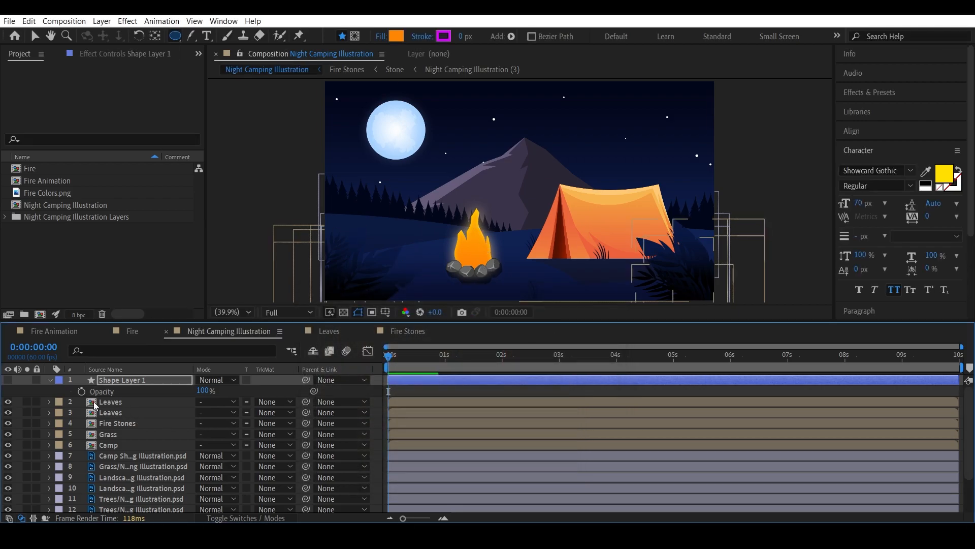
pyautogui.click(8, 379)
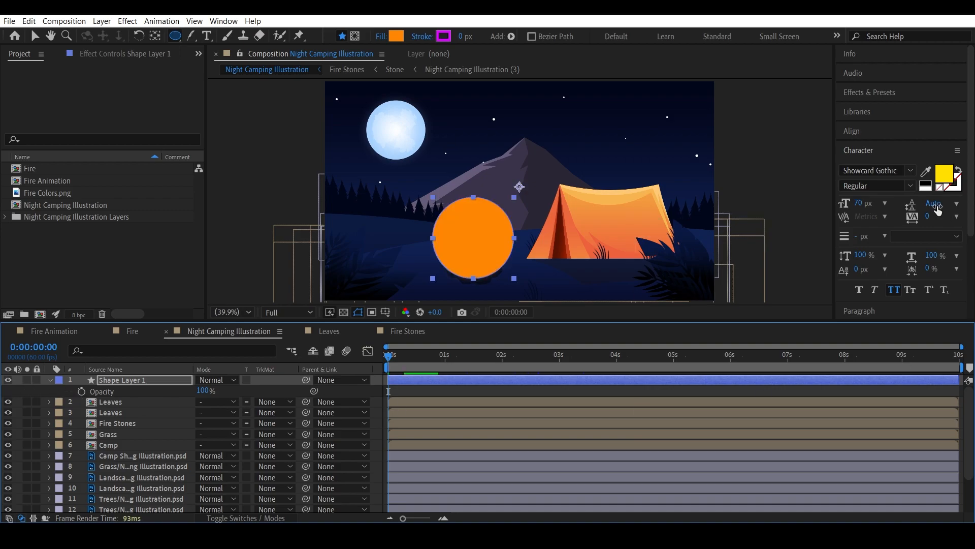
# Step: Apply the Gaussian Blur effect to the orange circle and set its Blurriness to 350
pyautogui.click(886, 92)
pyautogui.click(881, 108)
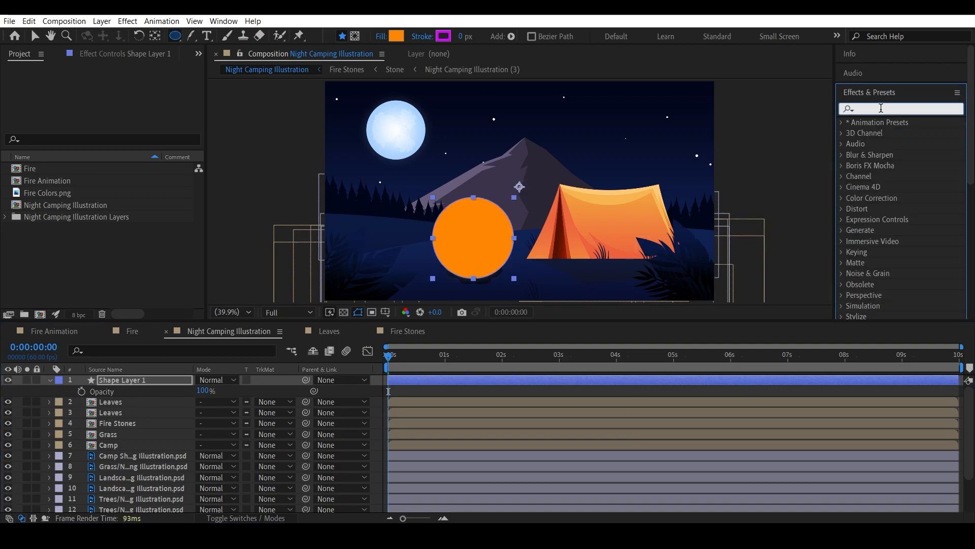
pyautogui.write('gau')
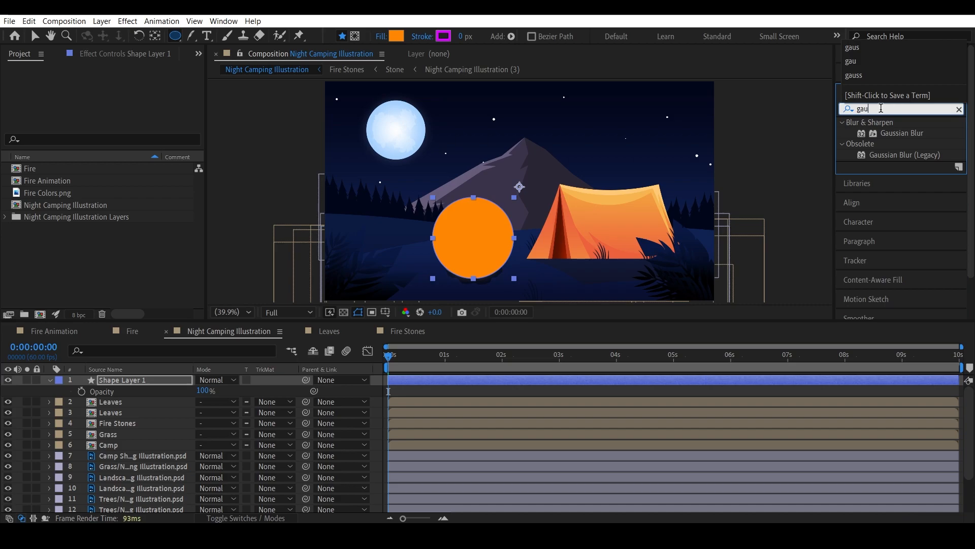
pyautogui.moveTo(913, 133); pyautogui.dragTo(468, 231)
pyautogui.moveTo(118, 92); pyautogui.dragTo(650, 129)
pyautogui.moveTo(120, 92); pyautogui.dragTo(815, 128)
pyautogui.click(124, 92)
pyautogui.write('350')
pyautogui.press('Return')
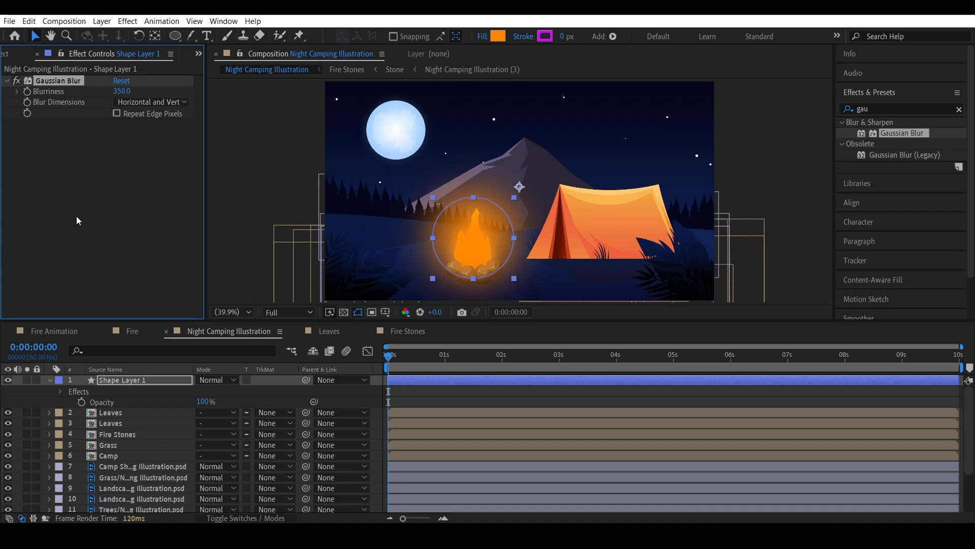
# Step: Lower Shape Layer 1's opacity to 40% to soften the orange light around the campfire
pyautogui.click(50, 381)
pyautogui.click(125, 379)
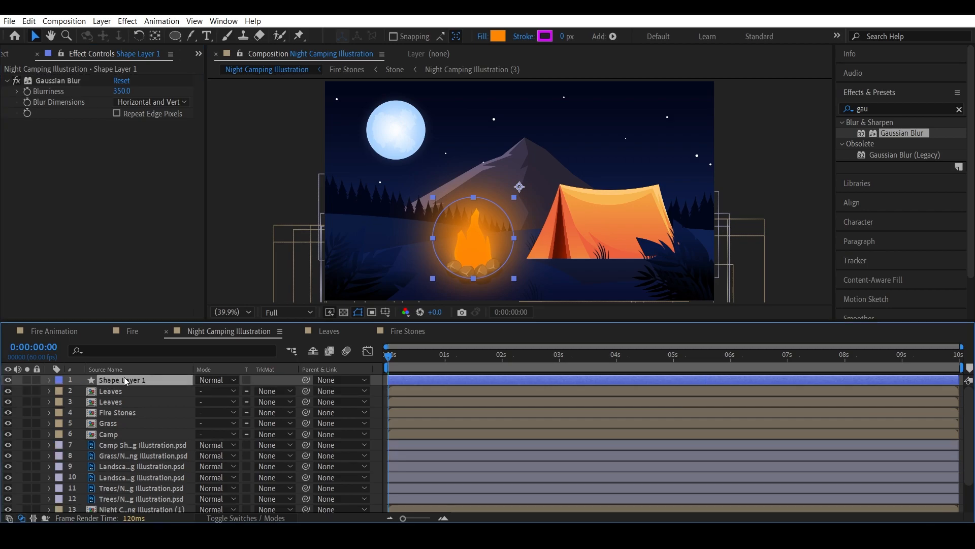
pyautogui.press('t')
pyautogui.moveTo(202, 391); pyautogui.dragTo(179, 394)
pyautogui.click(376, 430)
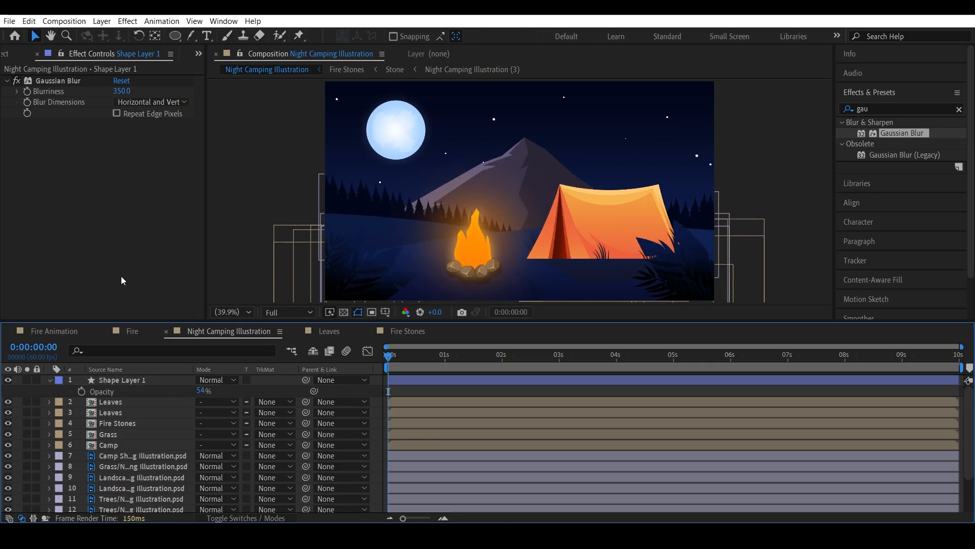
pyautogui.click(202, 390)
pyautogui.write('35')
pyautogui.press('Return')
pyautogui.click(377, 431)
# Step: Examine the campfire and its orange light up close, then fit the whole scene and play back its animation
pyautogui.scroll(2, 480, 288)
pyautogui.moveTo(480, 287); pyautogui.dragTo(533, 177)
pyautogui.press('v')
pyautogui.click(480, 183)
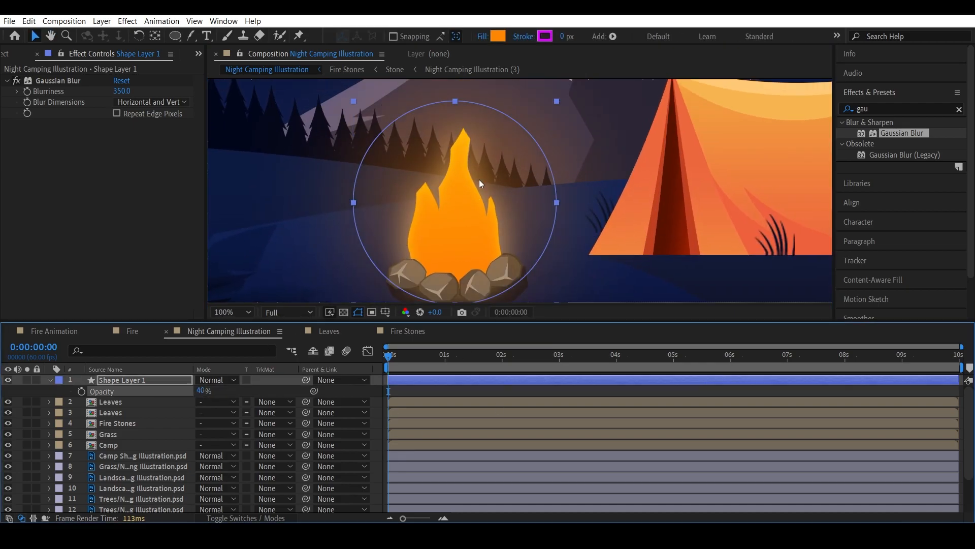
pyautogui.click(121, 425)
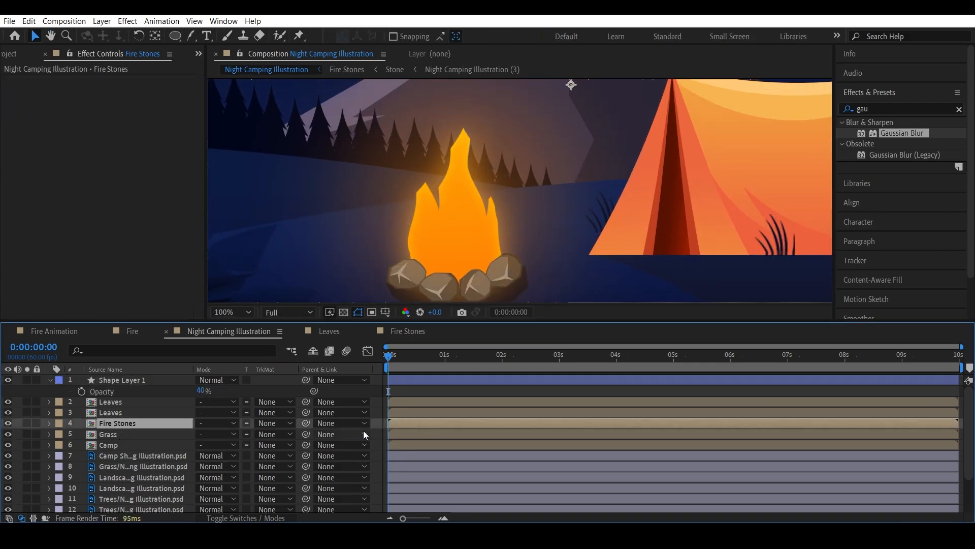
pyautogui.click(376, 438)
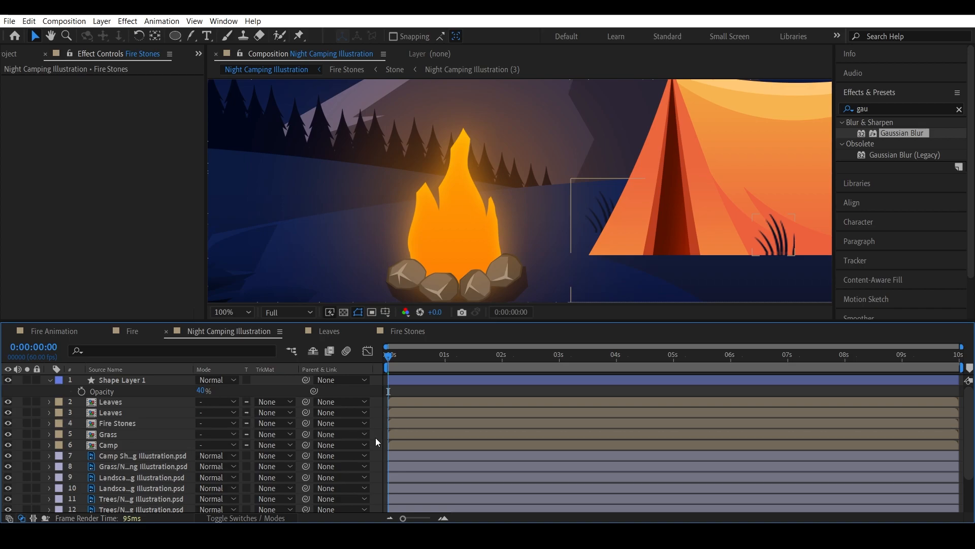
pyautogui.click(225, 312)
pyautogui.click(236, 87)
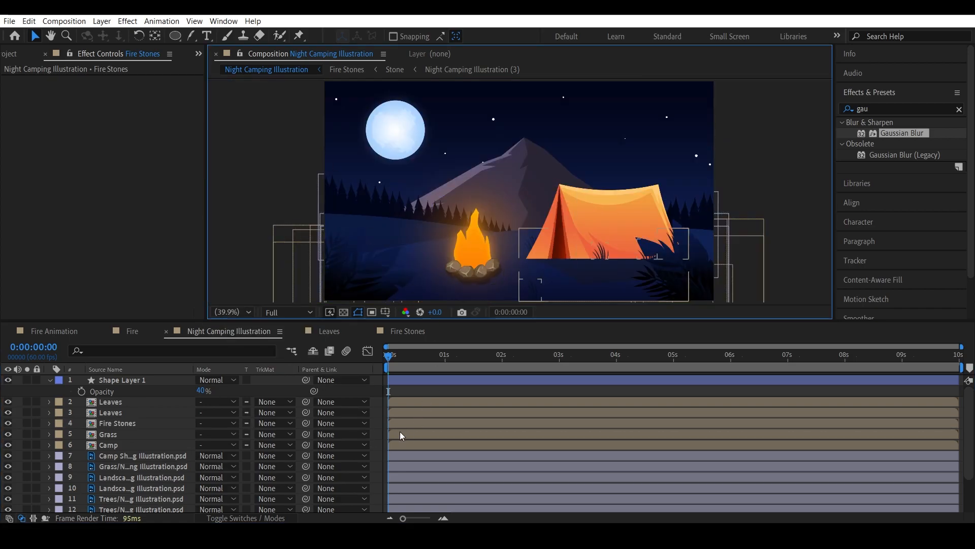
pyautogui.click(375, 422)
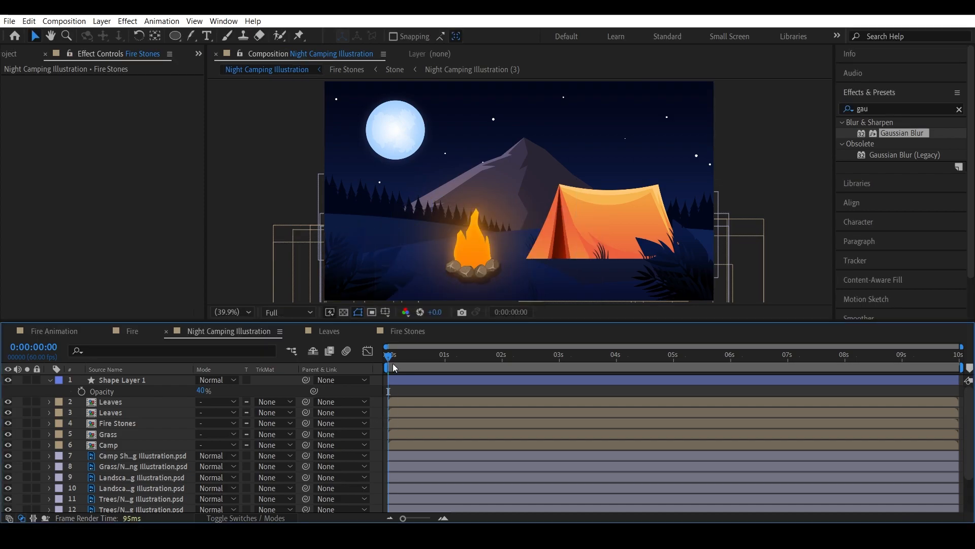
pyautogui.press('space')
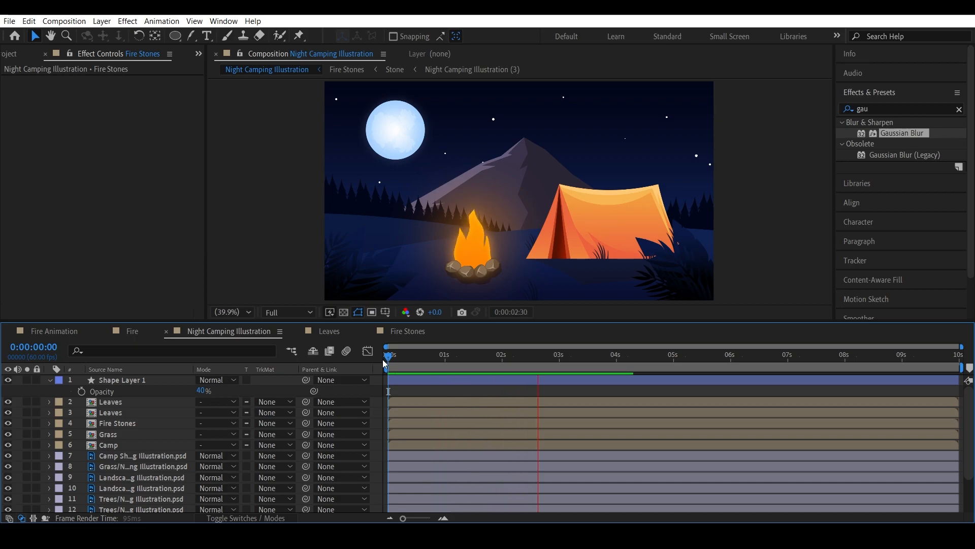
pyautogui.press('space')
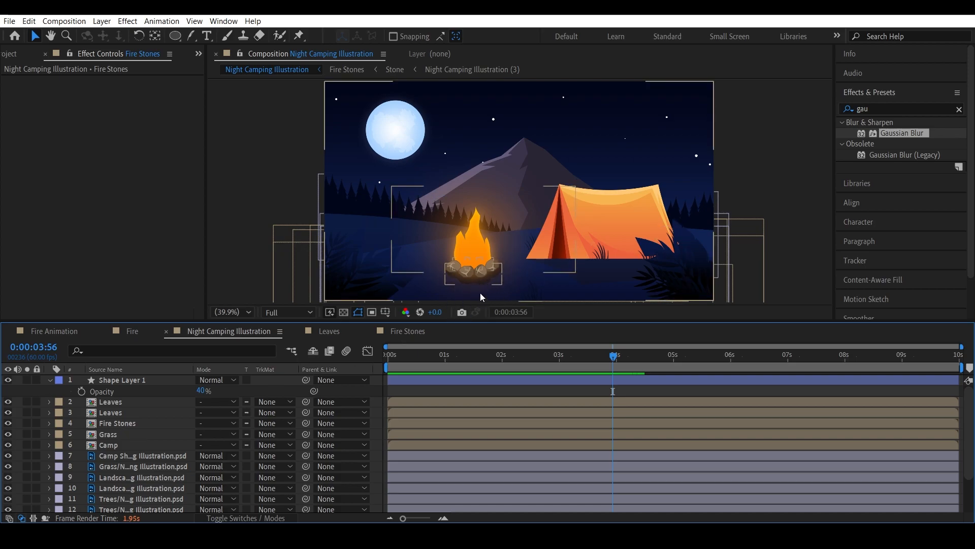
# Step: Open the Fire Stones precomposition and duplicate its Fire Animation layer
pyautogui.doubleClick(120, 425)
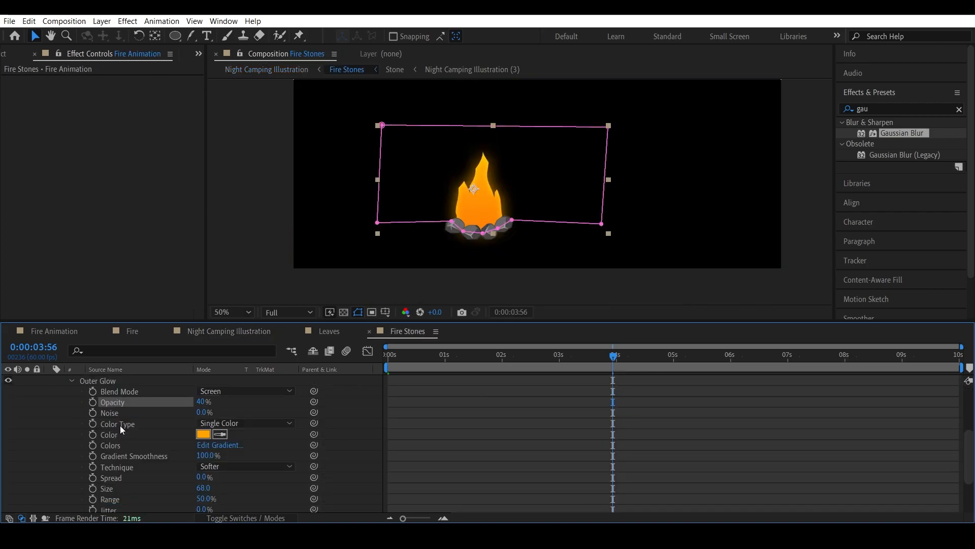
pyautogui.scroll(3, 72, 410)
pyautogui.click(49, 426)
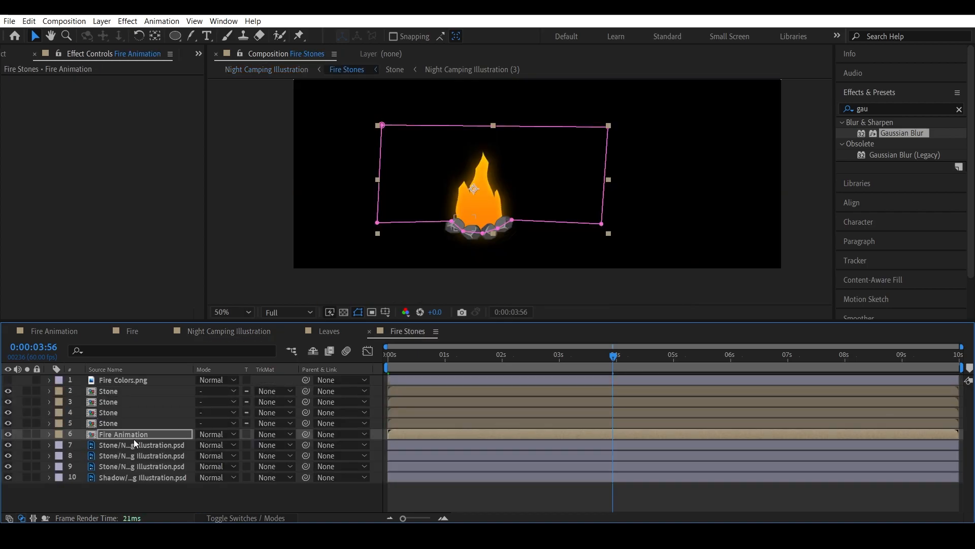
pyautogui.click(127, 436)
pyautogui.click(29, 21)
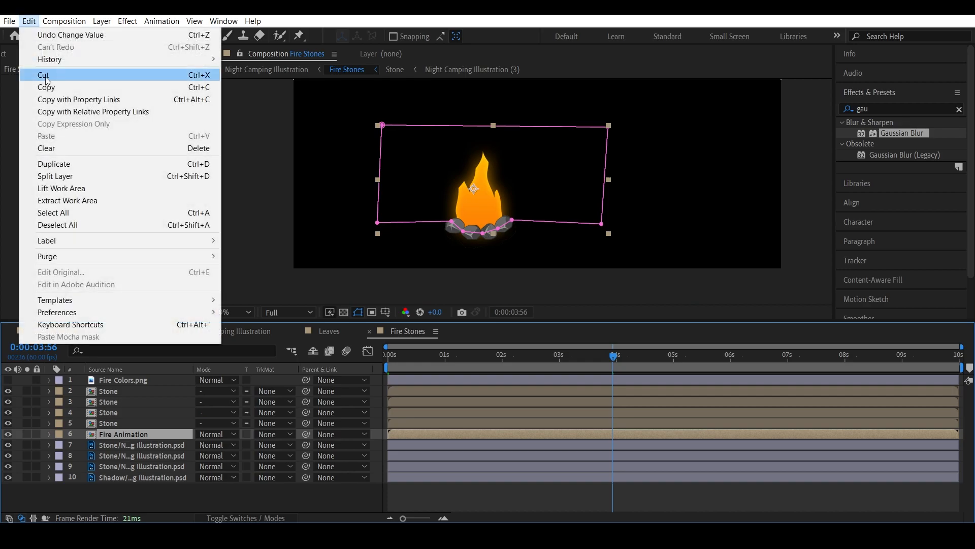
pyautogui.click(75, 164)
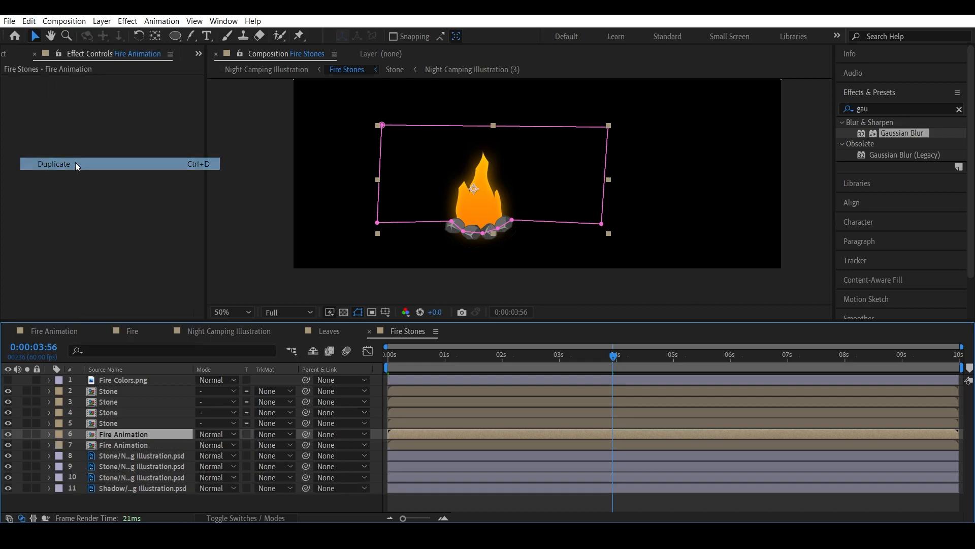
# Step: Turn off all layer styles on the upper Fire Animation layer
pyautogui.click(49, 434)
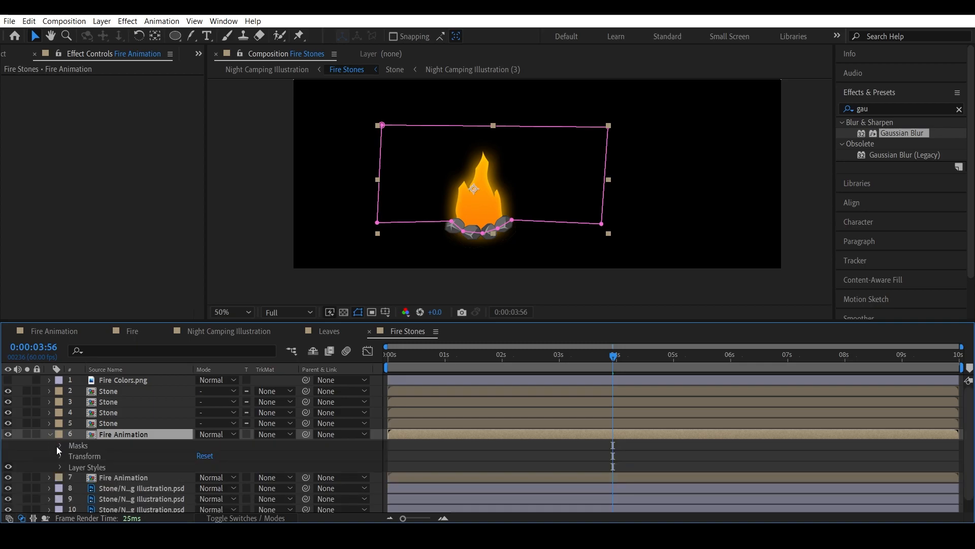
pyautogui.click(80, 468)
pyautogui.click(8, 467)
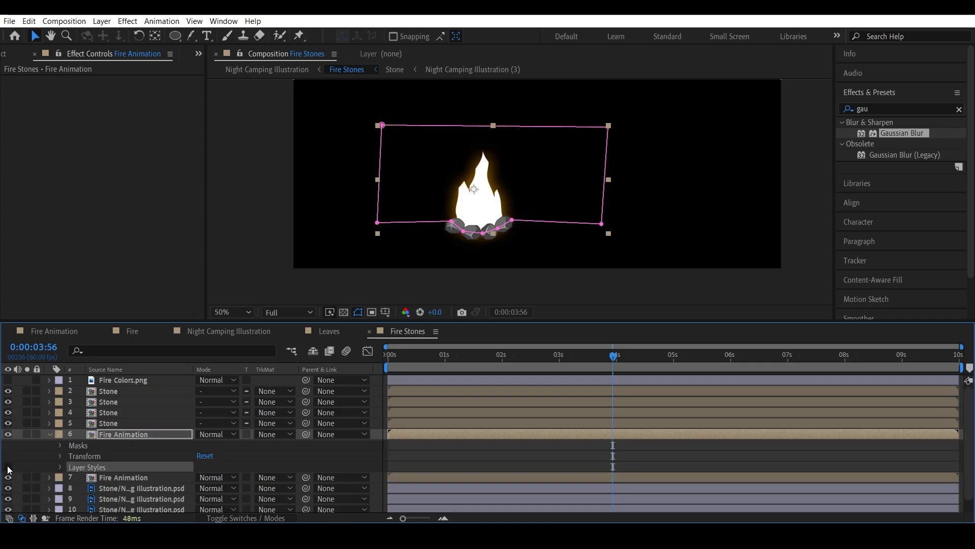
pyautogui.click(51, 433)
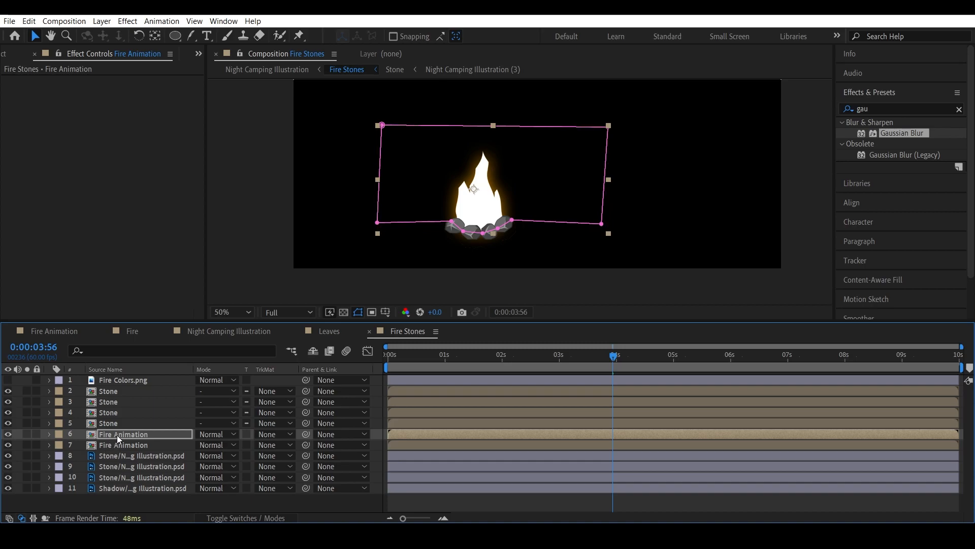
# Step: Add a Color Overlay layer style to the upper Fire Animation layer
pyautogui.click(116, 435)
pyautogui.rightClick(117, 435)
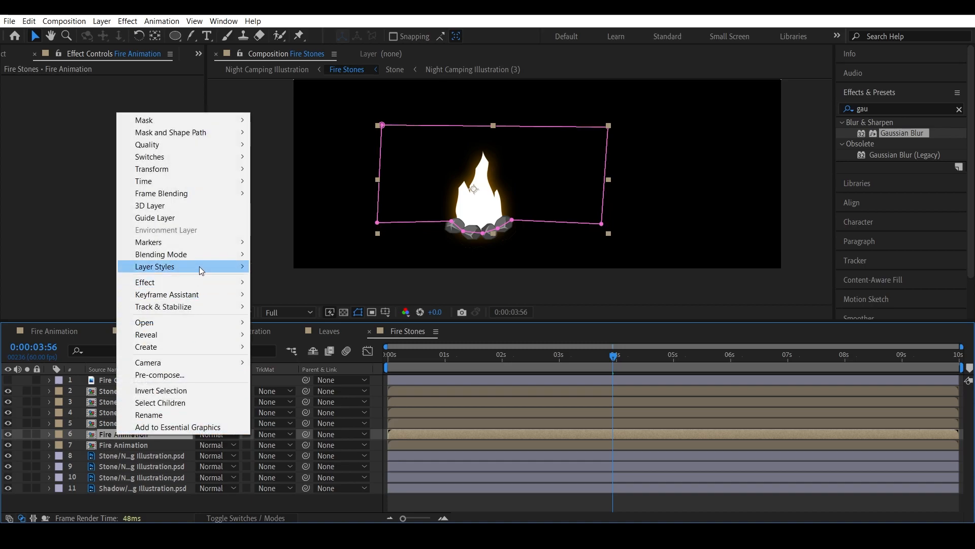
pyautogui.moveTo(246, 266)
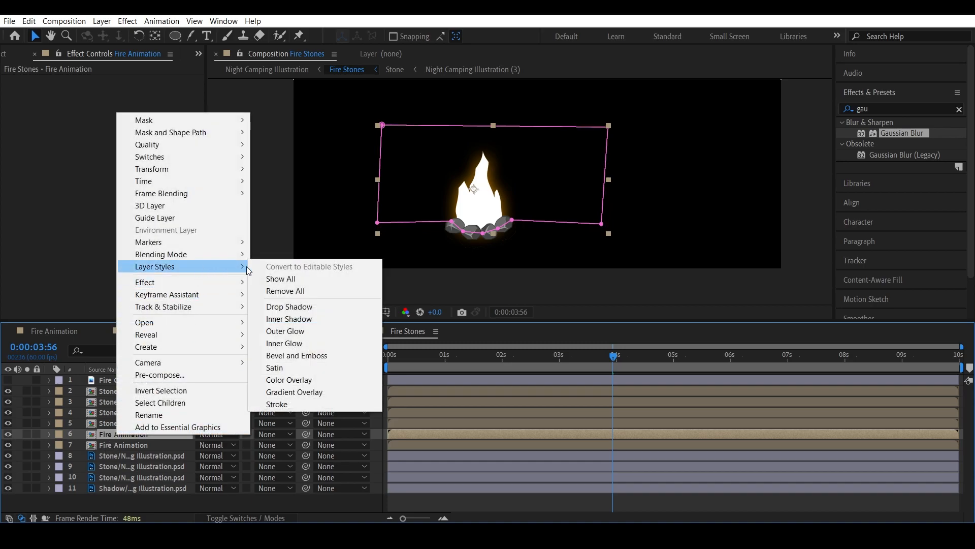
pyautogui.click(288, 380)
# Step: Turn off Outer Glow, Inner Glow and Gradient Overlay on the upper Fire Animation layer, keeping Color Overlay on
pyautogui.click(49, 434)
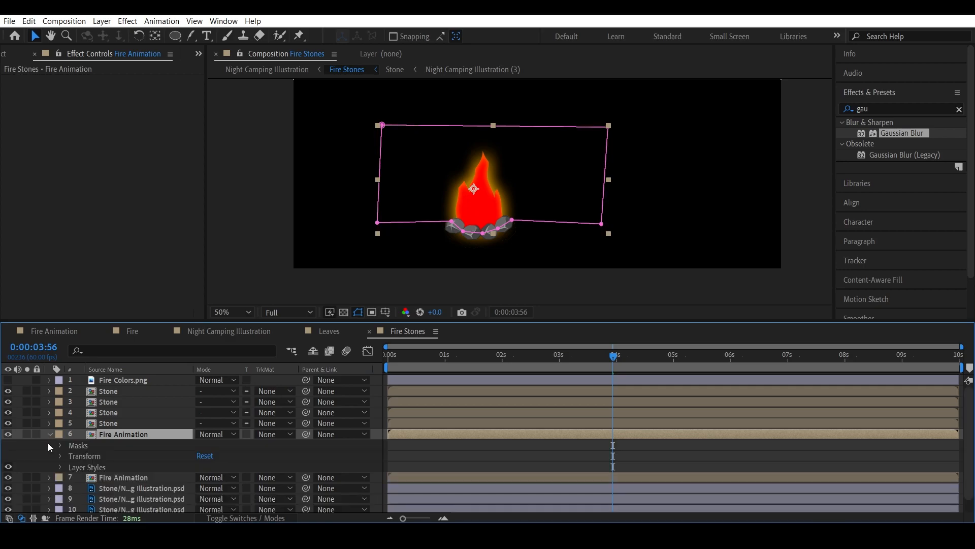
pyautogui.click(61, 467)
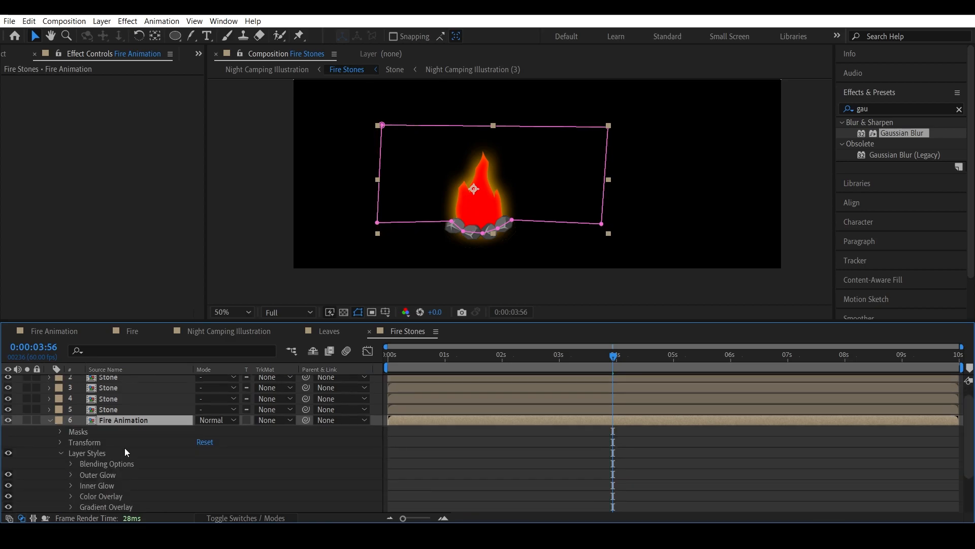
pyautogui.click(8, 442)
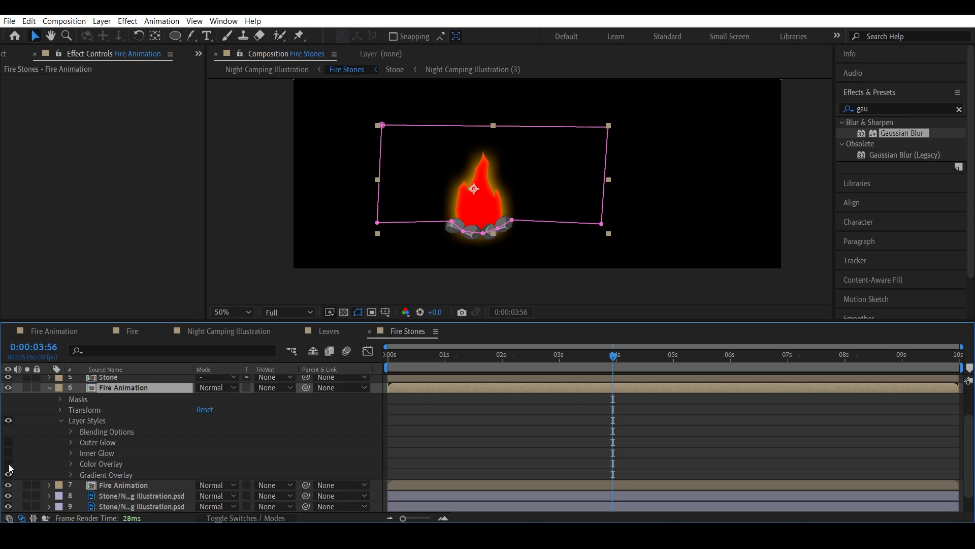
pyautogui.click(8, 475)
pyautogui.click(8, 463)
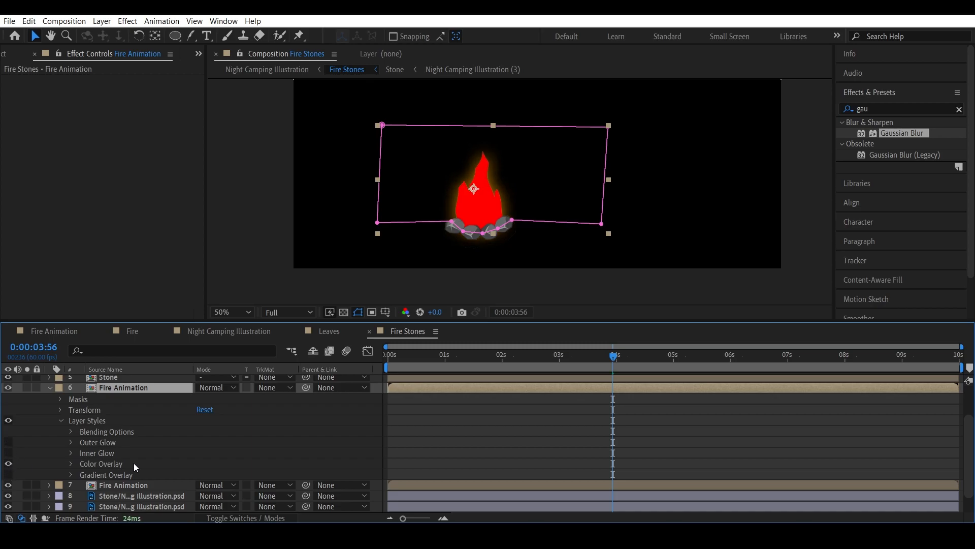
# Step: Set the upper Fire Animation layer's Color Overlay colour to black (000000) and collapse its properties
pyautogui.click(111, 464)
pyautogui.click(70, 464)
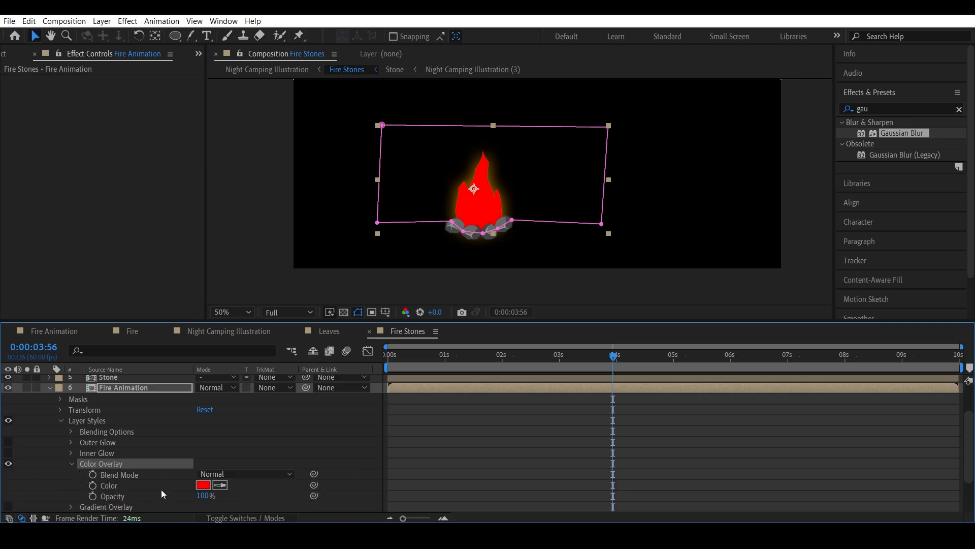
pyautogui.click(203, 489)
pyautogui.moveTo(346, 420); pyautogui.dragTo(312, 476)
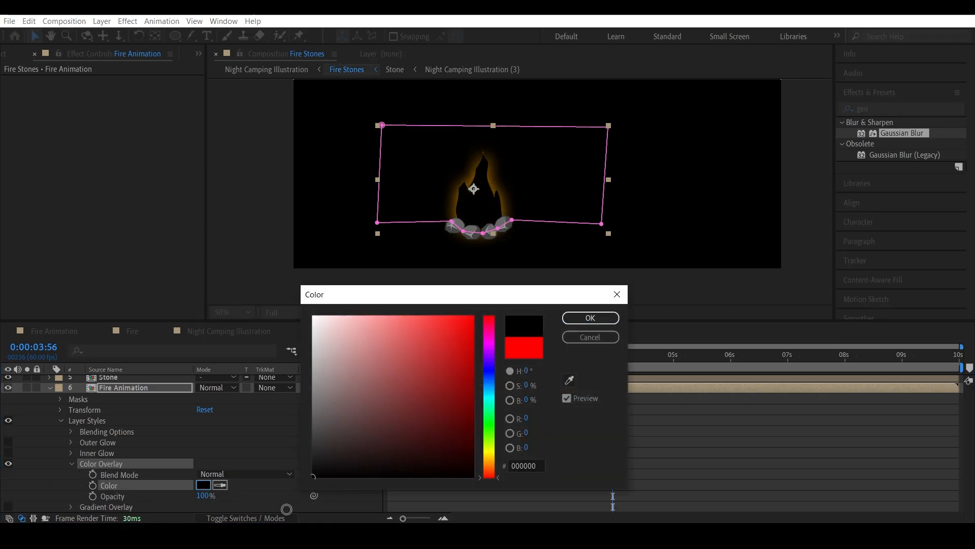
pyautogui.click(571, 322)
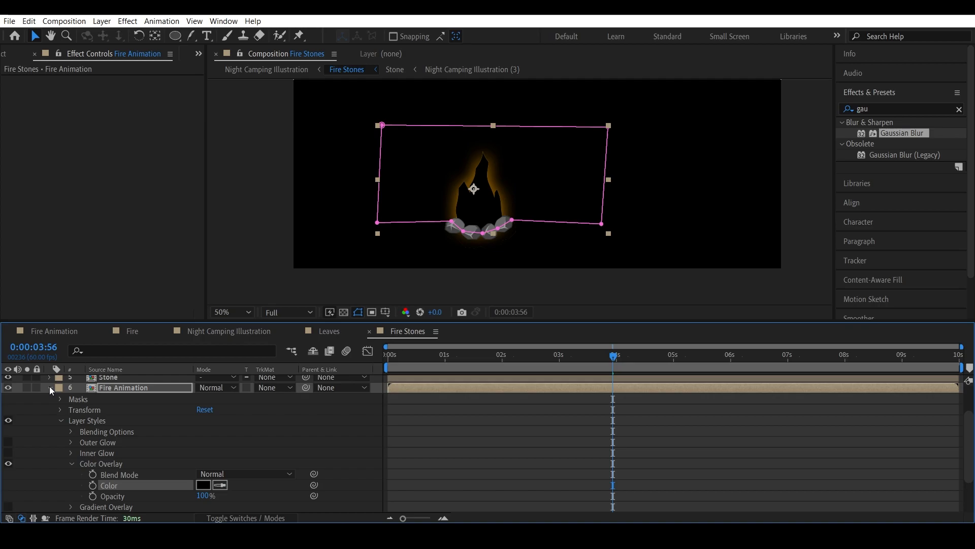
pyautogui.click(49, 387)
# Step: Flip the black Fire Animation copy by setting its Scale to -62%, with the transparency grid shown
pyautogui.click(126, 435)
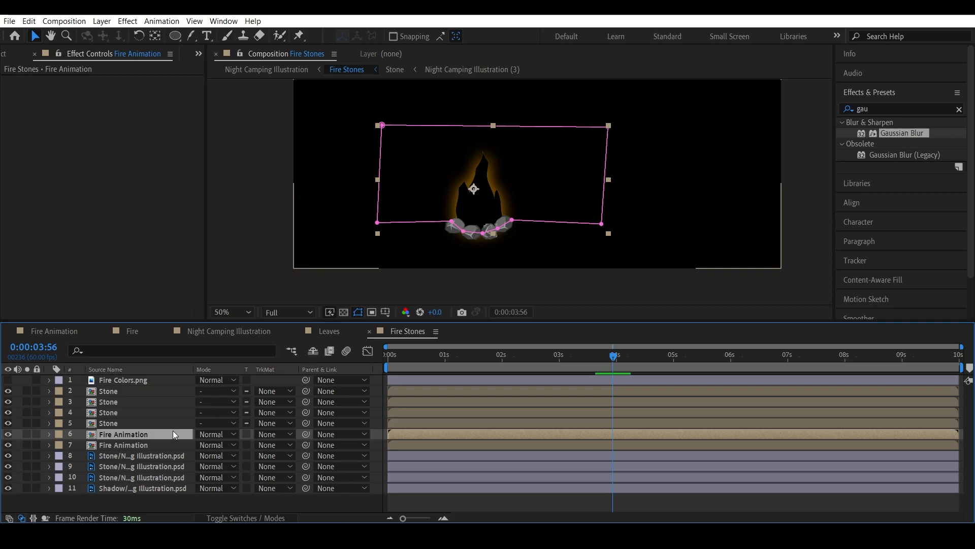
pyautogui.press('s')
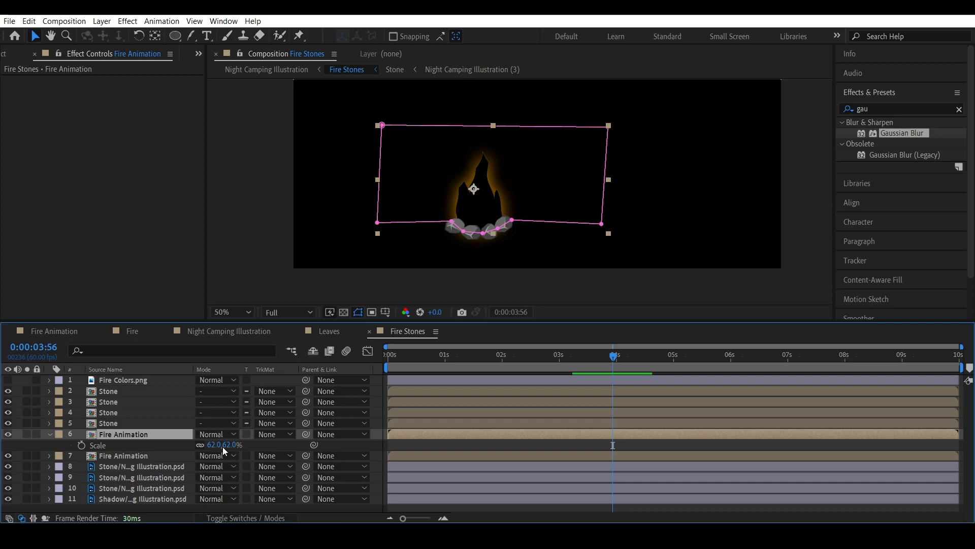
pyautogui.moveTo(230, 446); pyautogui.dragTo(136, 449)
pyautogui.click(343, 312)
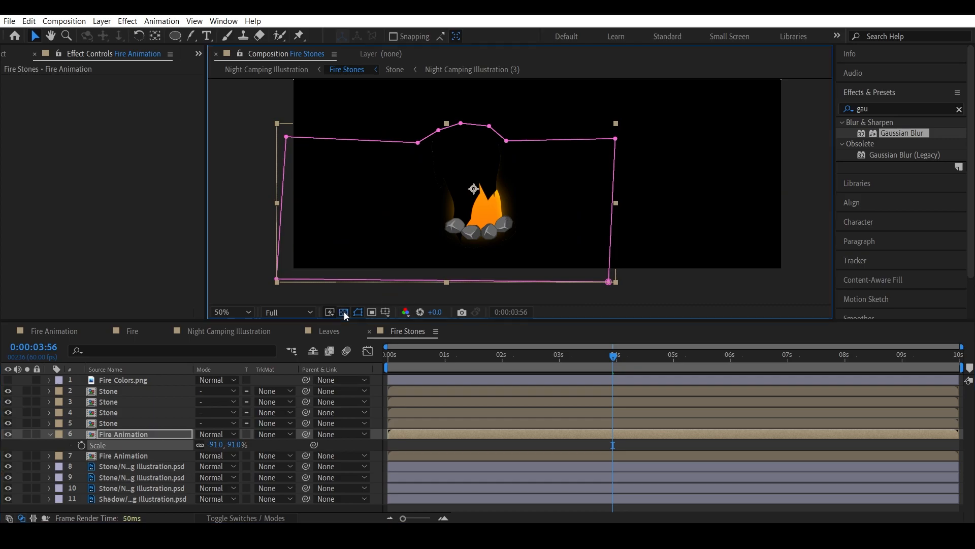
pyautogui.moveTo(236, 441)
pyautogui.mouseDown()
pyautogui.moveTo(301, 447)
pyautogui.moveTo(229, 452)
pyautogui.mouseUp()
pyautogui.click(229, 449)
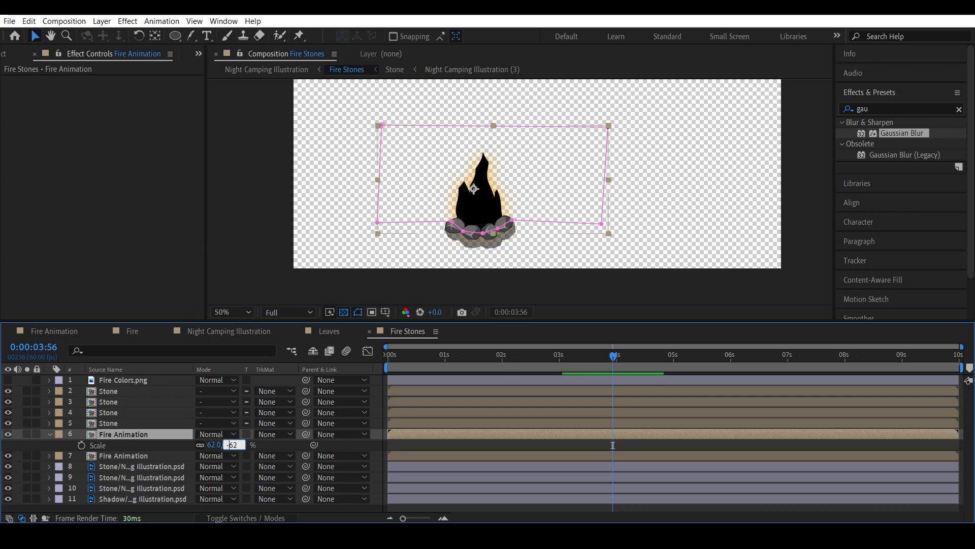
pyautogui.write('-')
pyautogui.press('Return')
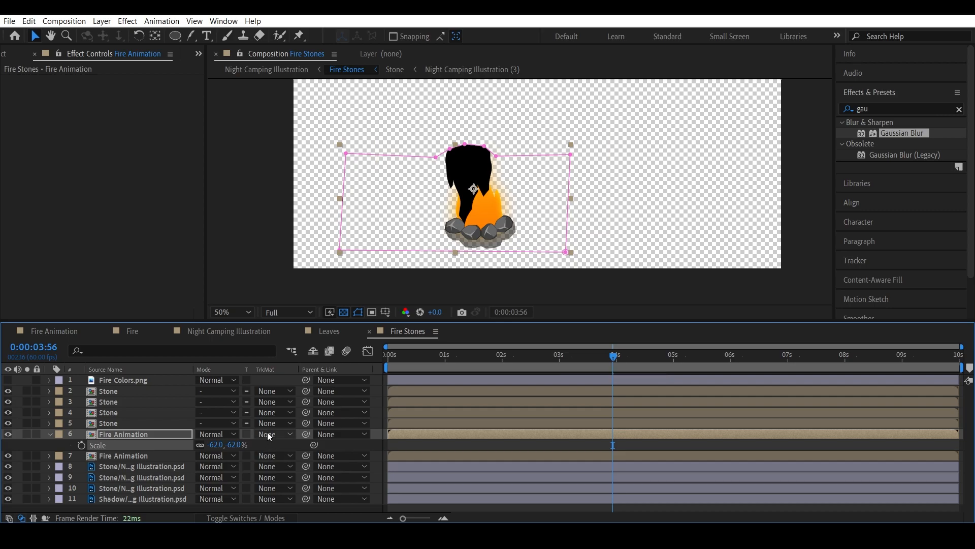
# Step: Move the flipped black fire beneath the stones and place its layer directly above the Shadow layer
pyautogui.moveTo(476, 165); pyautogui.dragTo(478, 199)
pyautogui.scroll(1, 490, 240)
pyautogui.press('space')
pyautogui.click(51, 434)
pyautogui.moveTo(105, 434); pyautogui.dragTo(110, 480)
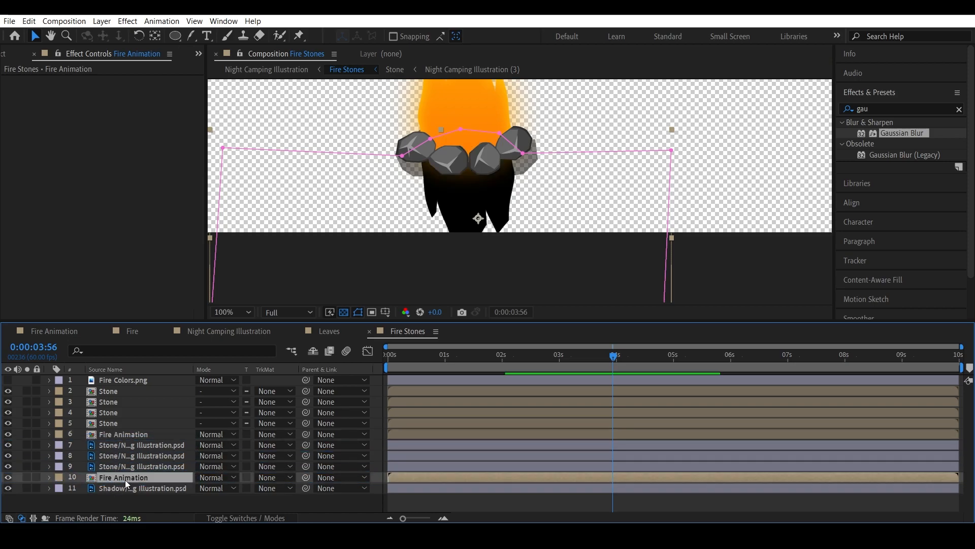
# Step: Set the black Fire Animation copy's opacity to 50% after trying 30%
pyautogui.press('t')
pyautogui.click(206, 485)
pyautogui.write('3')
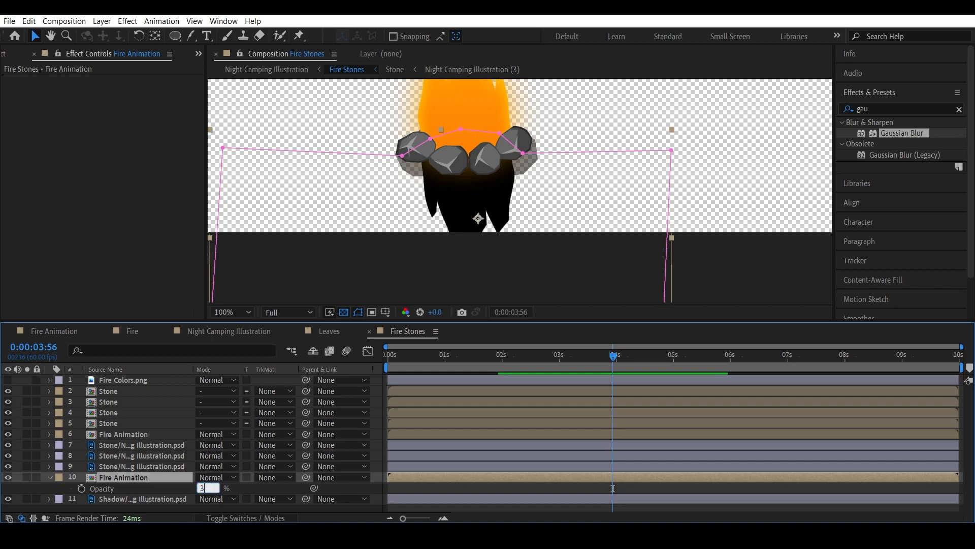
pyautogui.write('0')
pyautogui.press('Return')
pyautogui.click(205, 487)
pyautogui.write('50')
pyautogui.press('Return')
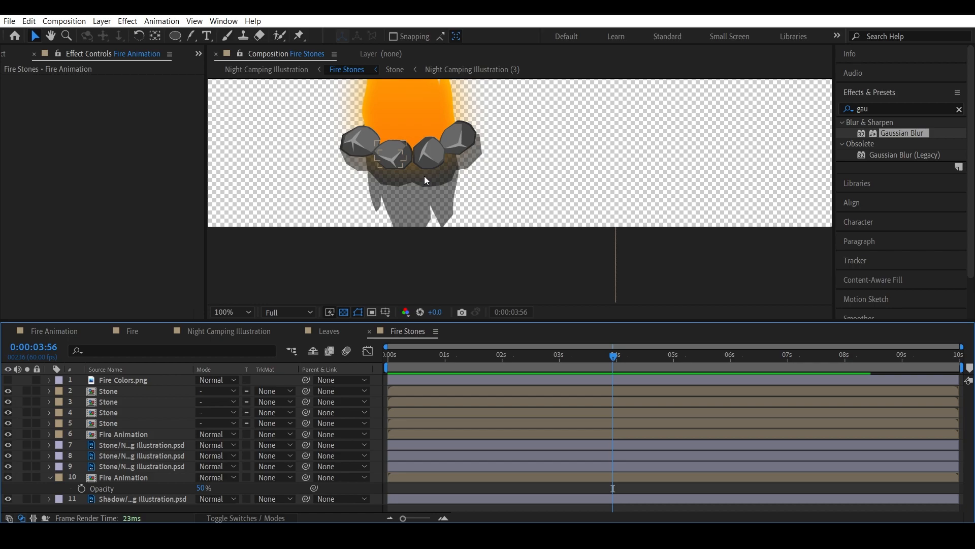
# Step: Check the fire's shadow in Night Camping Illustration along the timeline, return to the first frame, and open the Leaves precomposition
pyautogui.click(201, 334)
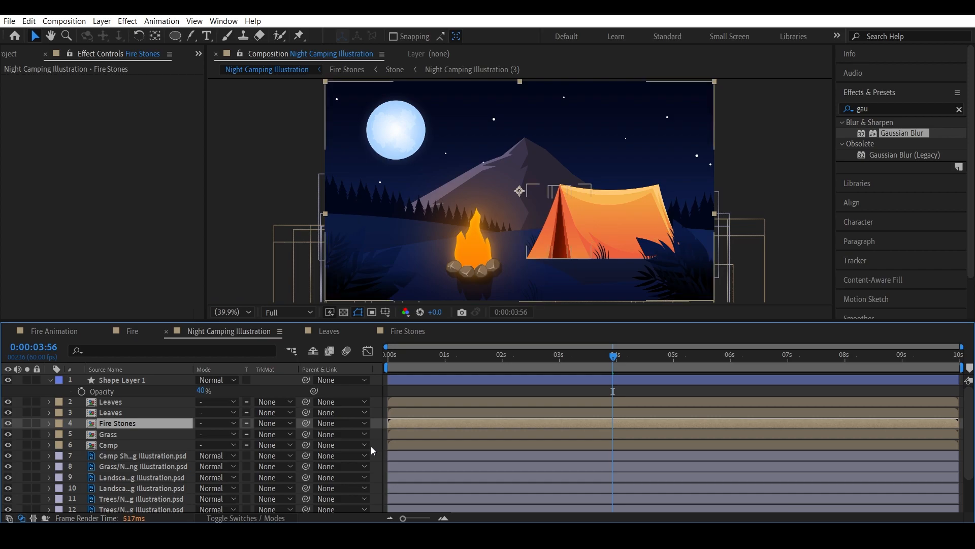
pyautogui.click(513, 355)
pyautogui.moveTo(506, 361); pyautogui.dragTo(374, 404)
pyautogui.press('F2')
pyautogui.doubleClick(129, 402)
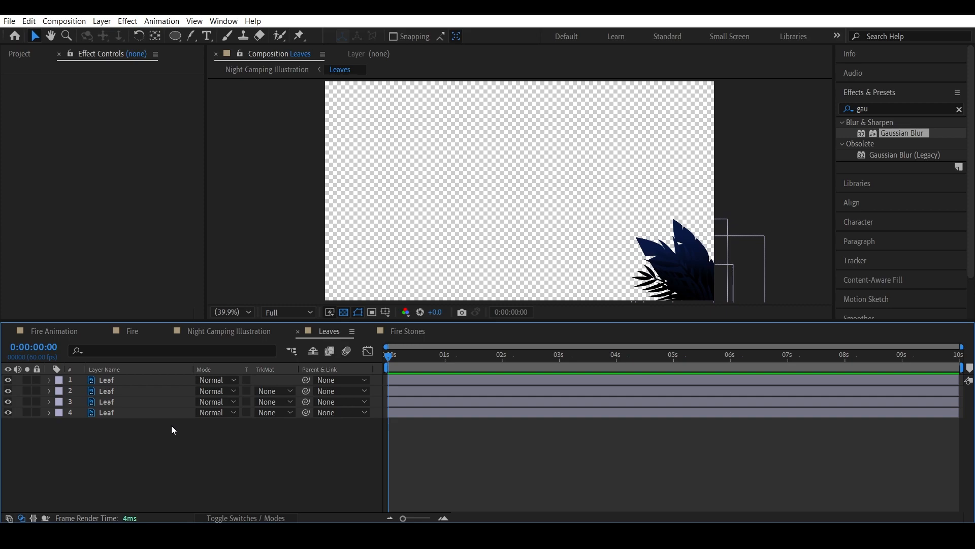
# Step: Show the top Leaf layer's Rotation property and hide the three upper Leaf layers, leaving only the bottom Leaf layer visible
pyautogui.click(113, 383)
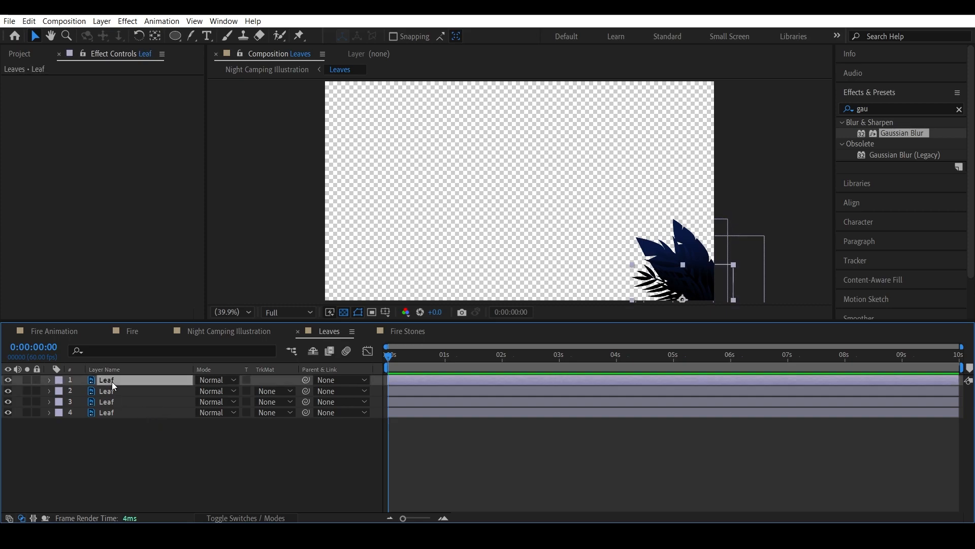
pyautogui.press('r')
pyautogui.scroll(3, 513, 267)
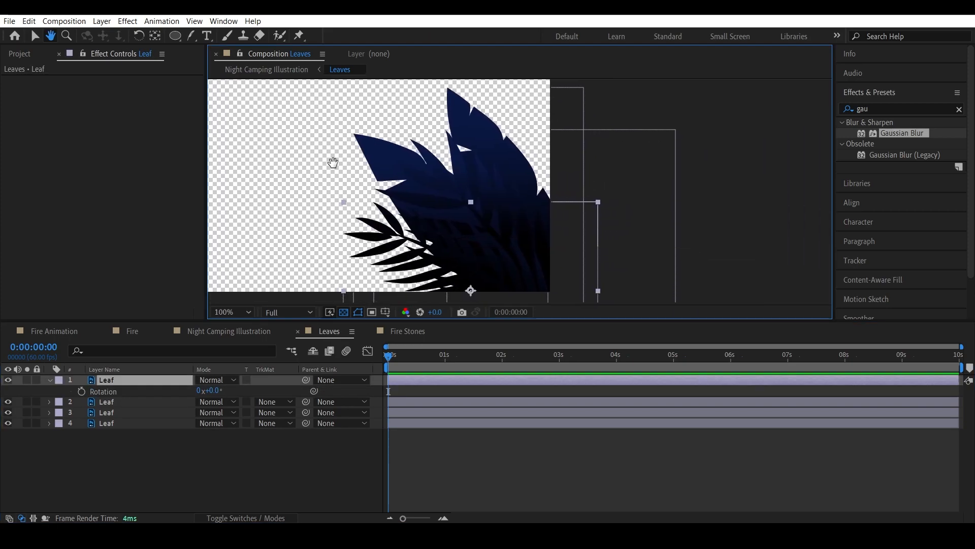
pyautogui.click(128, 413)
pyautogui.moveTo(8, 380); pyautogui.dragTo(8, 412)
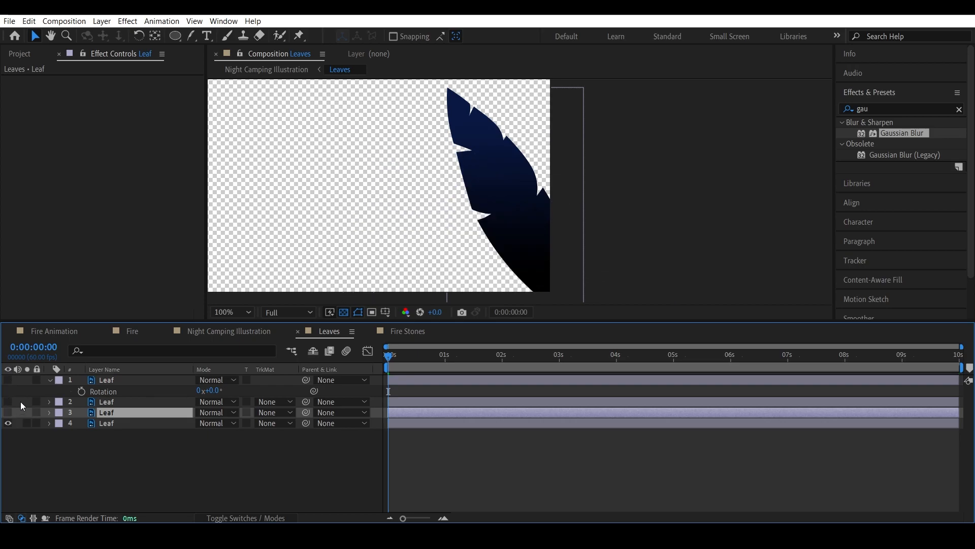
# Step: Try rotating the bottom Leaf layer about its central anchor point, and undo the rotation
pyautogui.click(113, 422)
pyautogui.press('r')
pyautogui.moveTo(218, 433); pyautogui.dragTo(182, 421)
pyautogui.hotkey('ctrl', 'z')
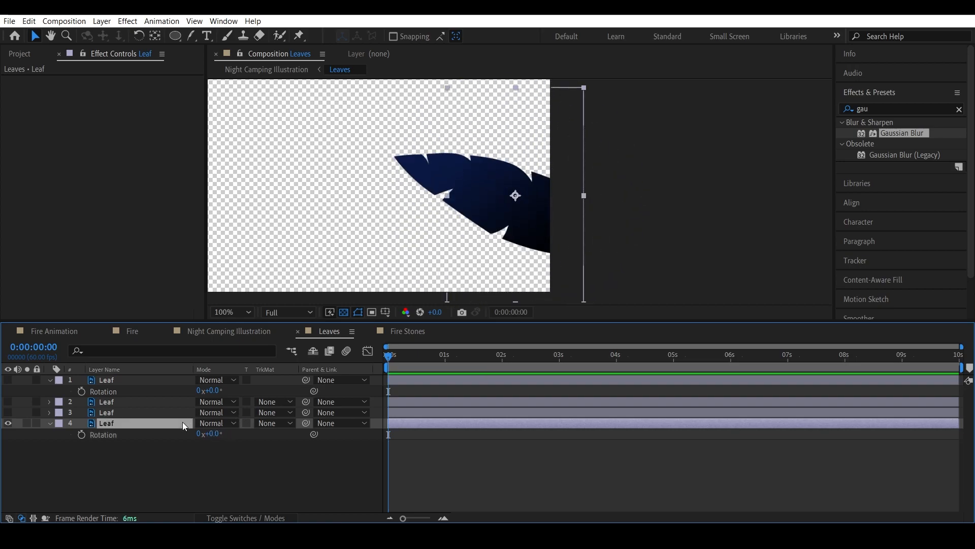
pyautogui.click(206, 476)
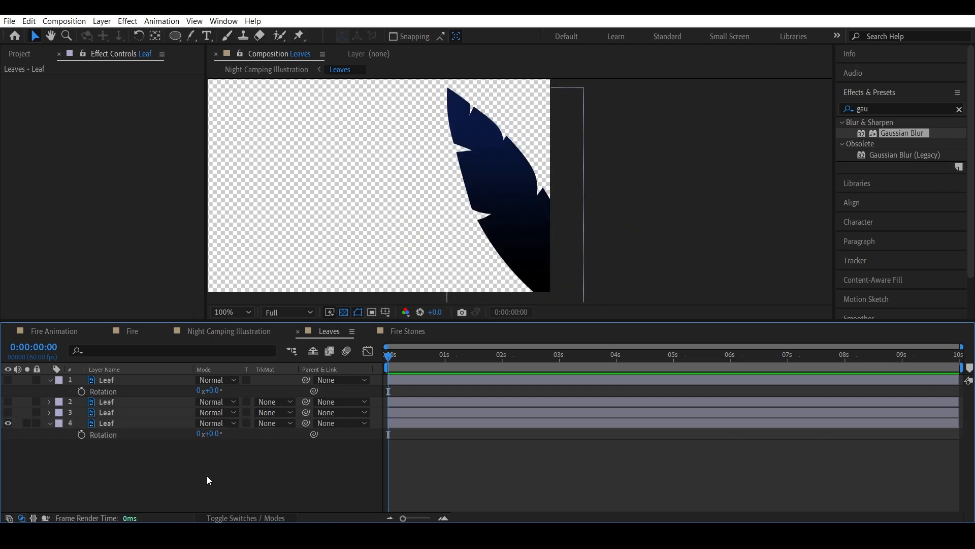
# Step: Move the bottom Leaf layer's anchor point just beyond its lower-right corner and test its rotation from there
pyautogui.click(120, 422)
pyautogui.click(157, 37)
pyautogui.moveTo(522, 206); pyautogui.dragTo(595, 312)
pyautogui.press('h')
pyautogui.moveTo(642, 273); pyautogui.dragTo(624, 262)
pyautogui.press('y')
pyautogui.moveTo(626, 319); pyautogui.dragTo(626, 362)
pyautogui.click(166, 467)
pyautogui.moveTo(219, 477); pyautogui.dragTo(192, 460)
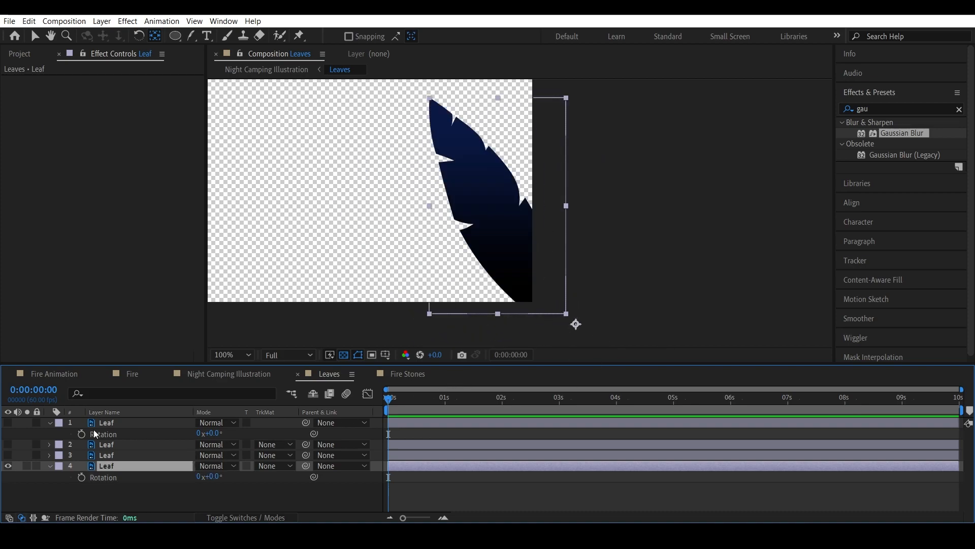
# Step: Show the third and second Leaf layers and move their anchor points to the lower-right area outside the composition
pyautogui.click(108, 459)
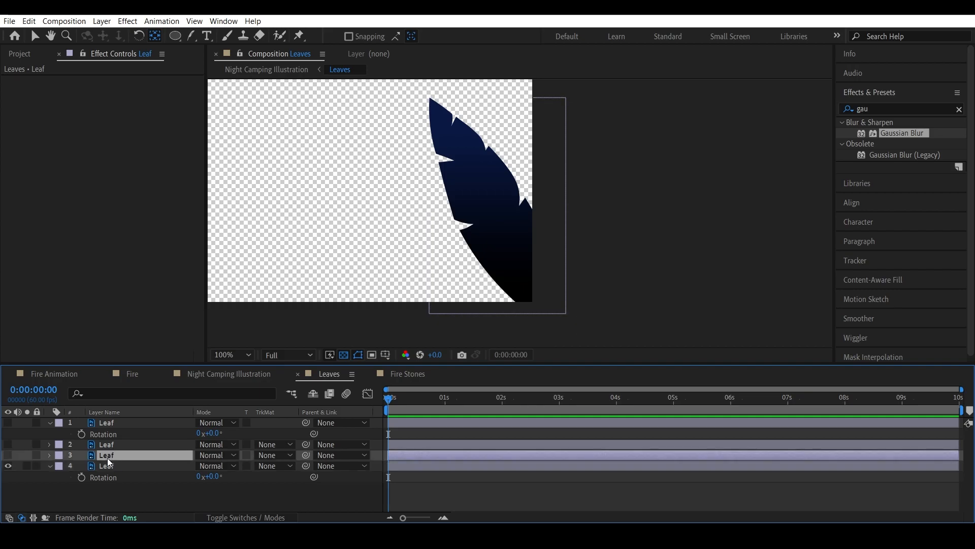
pyautogui.click(8, 456)
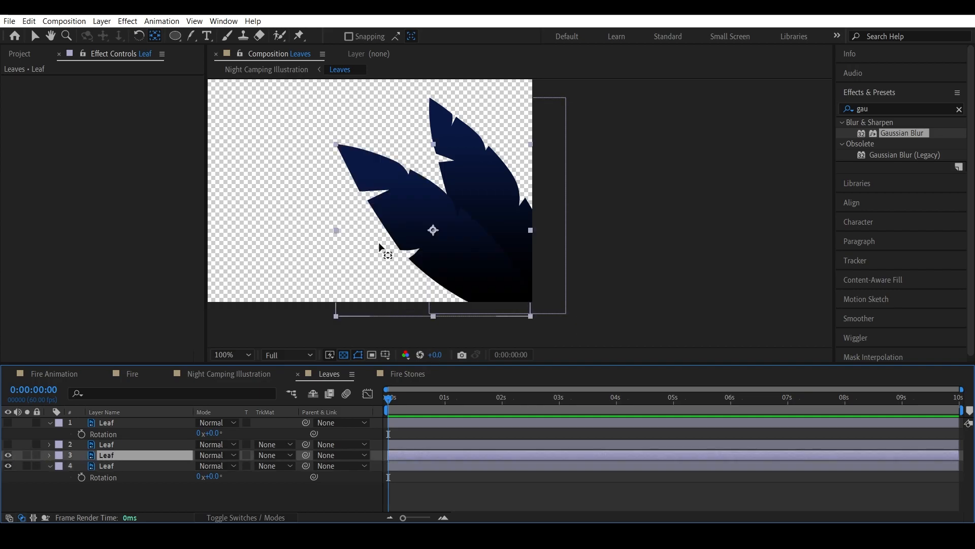
pyautogui.click(582, 330)
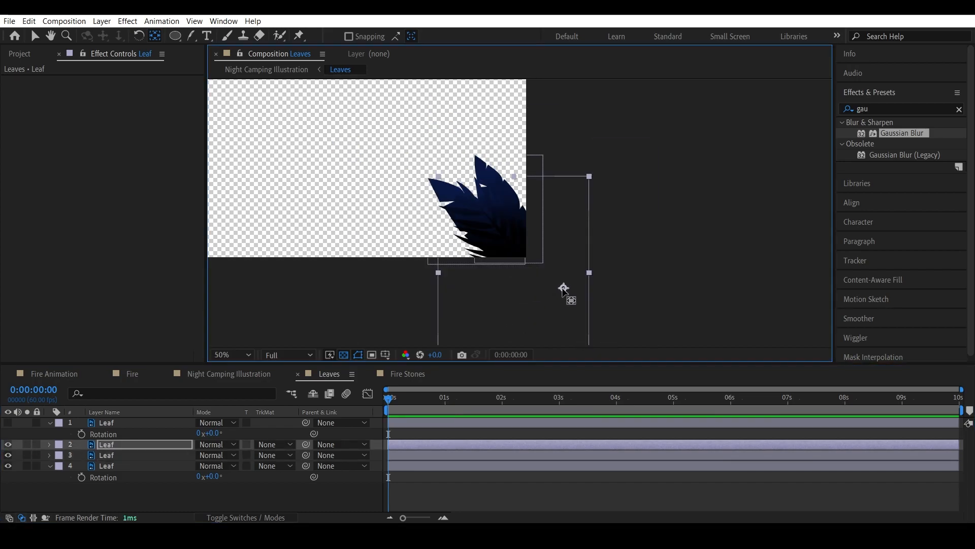
# Step: Move the top Leaf layer's anchor point just beyond its lower-right corner and leave only that palm leaf visible
pyautogui.click(107, 423)
pyautogui.click(8, 423)
pyautogui.moveTo(8, 444); pyautogui.dragTo(8, 466)
pyautogui.moveTo(486, 257); pyautogui.dragTo(573, 315)
pyautogui.click(8, 422)
pyautogui.click(8, 444)
pyautogui.click(109, 445)
pyautogui.moveTo(8, 422); pyautogui.dragTo(8, 465)
pyautogui.click(145, 502)
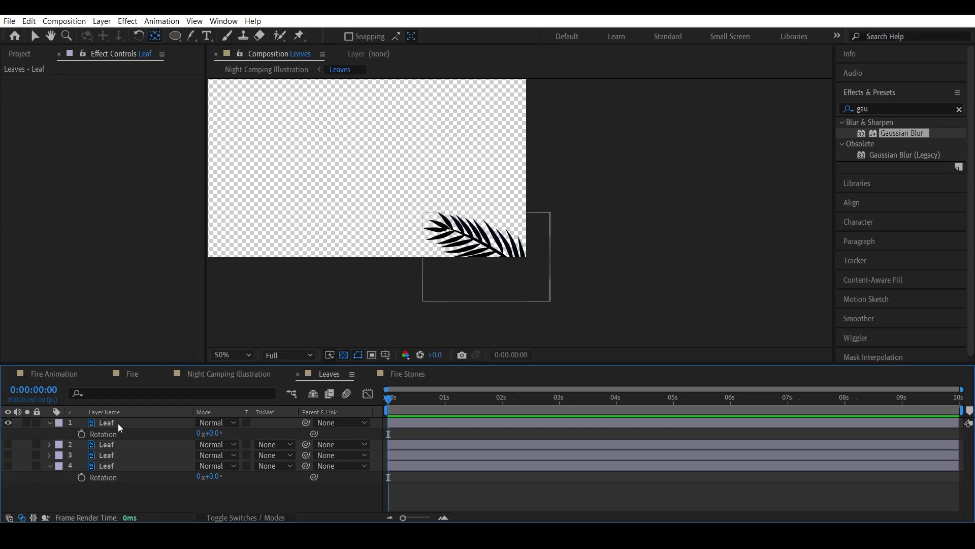
# Step: Try a small rotation of the top Leaf layer about its moved anchor point, and undo it
pyautogui.click(119, 425)
pyautogui.moveTo(213, 431); pyautogui.dragTo(222, 434)
pyautogui.hotkey('ctrl', 'z')
# Step: Find the Wiggle - rotation preset, apply it to the top Leaf layer, and preview the motion
pyautogui.click(864, 109)
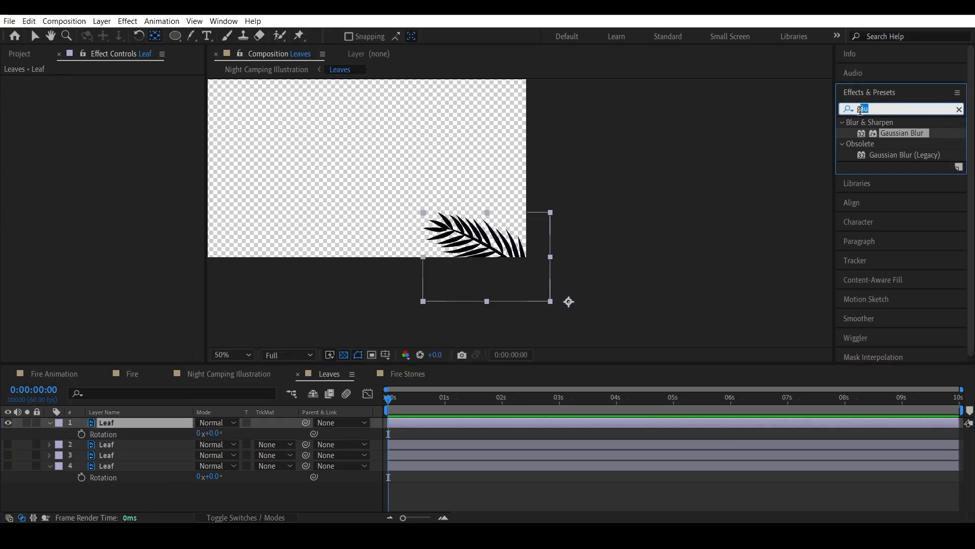
pyautogui.write('wiggle')
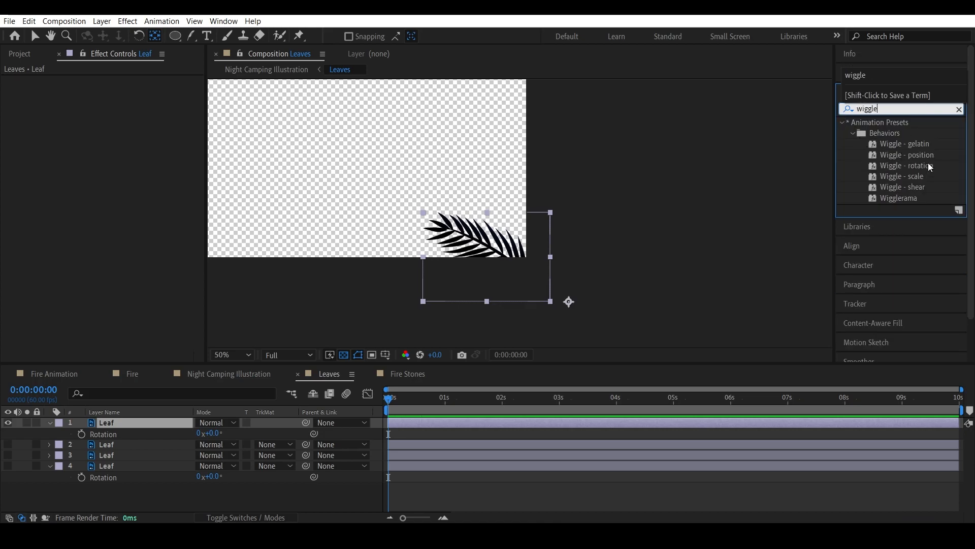
pyautogui.moveTo(932, 167); pyautogui.dragTo(510, 242)
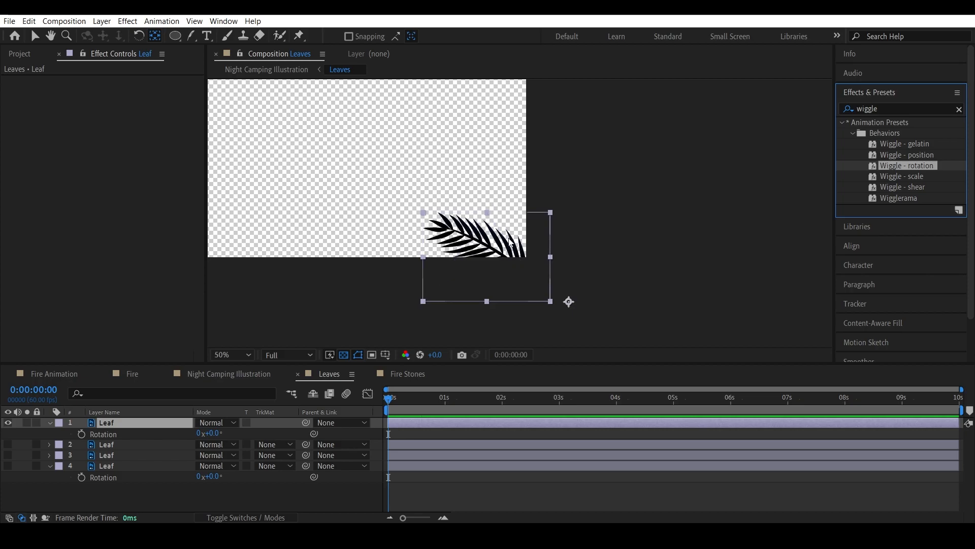
pyautogui.press('space')
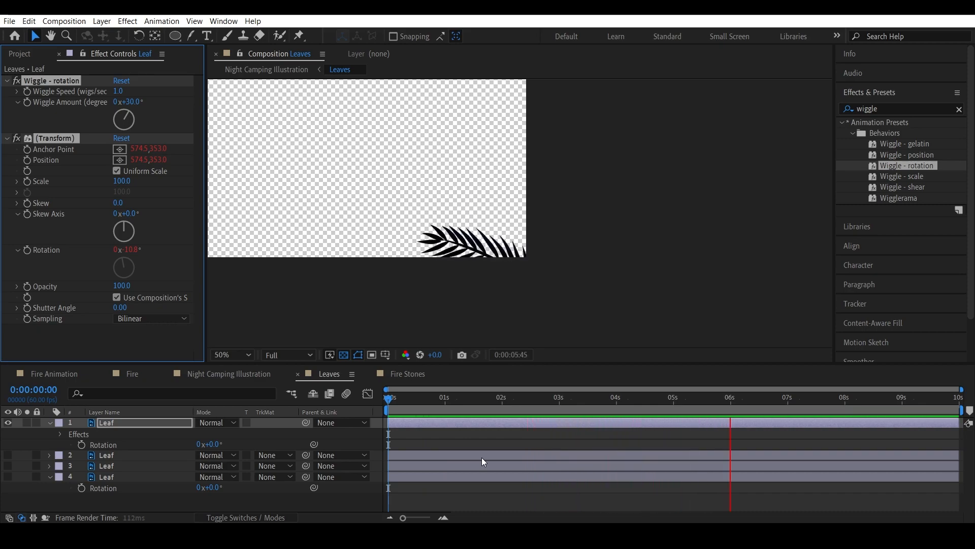
pyautogui.press('space')
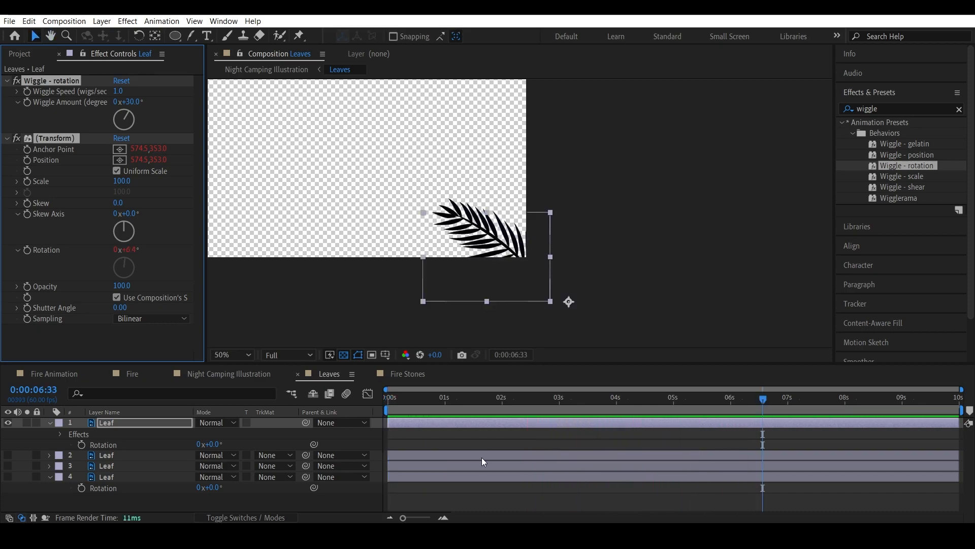
# Step: Set the palm leaf's Wiggle Amount to 10° and its Wiggle Speed to 0.3
pyautogui.click(133, 102)
pyautogui.press('Return')
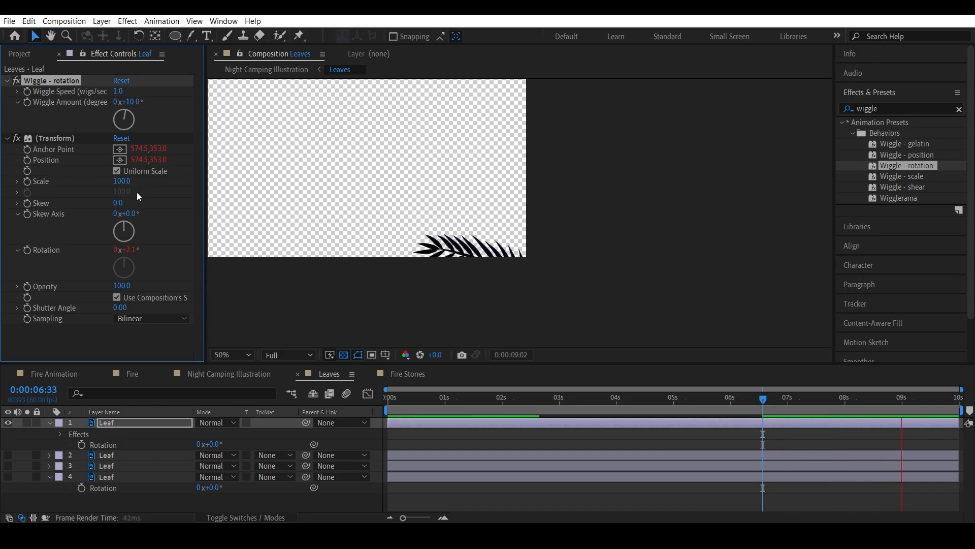
pyautogui.click(118, 91)
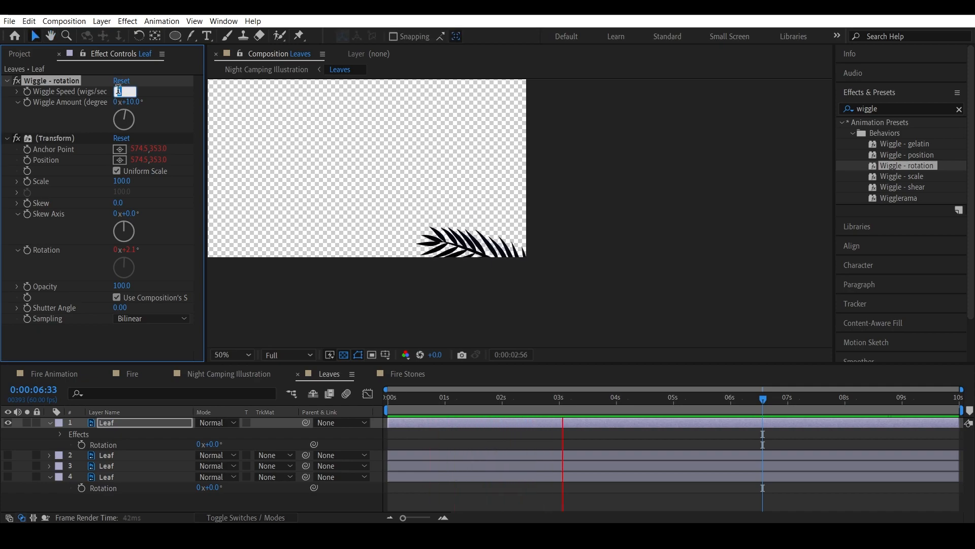
pyautogui.write('0.5')
pyautogui.press('Return')
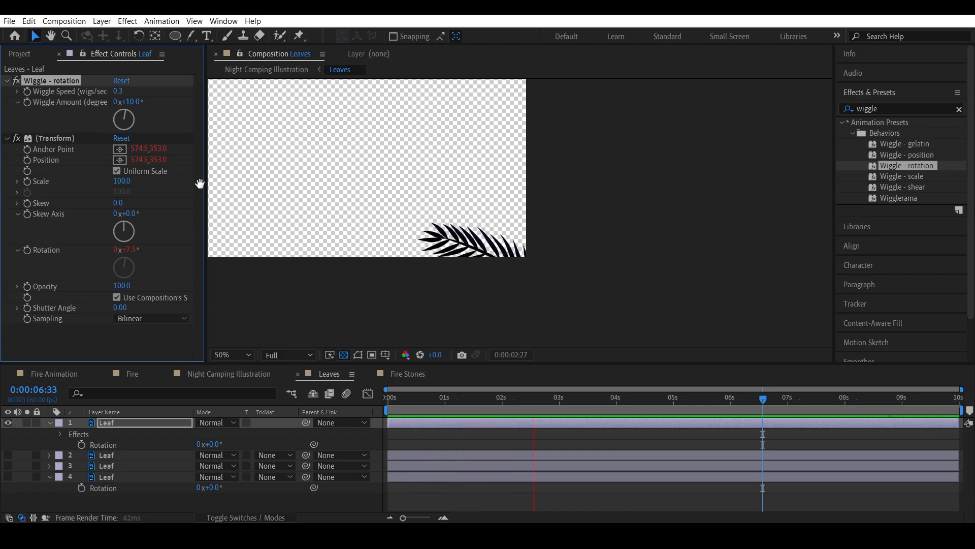
# Step: Preview the palm leaf's wiggle and compare its pose at the start and end of the timeline
pyautogui.press('space')
pyautogui.moveTo(946, 399); pyautogui.dragTo(244, 422)
pyautogui.press('space')
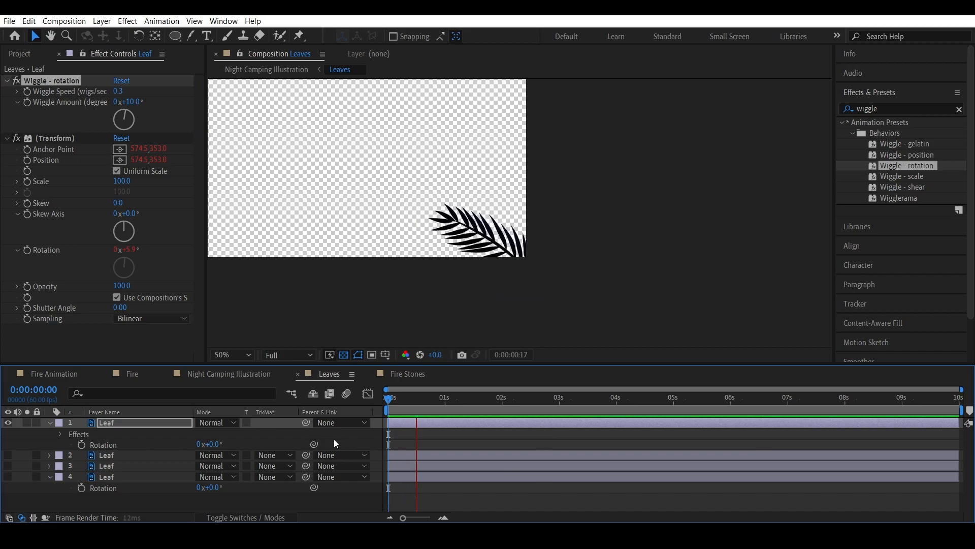
pyautogui.click(368, 436)
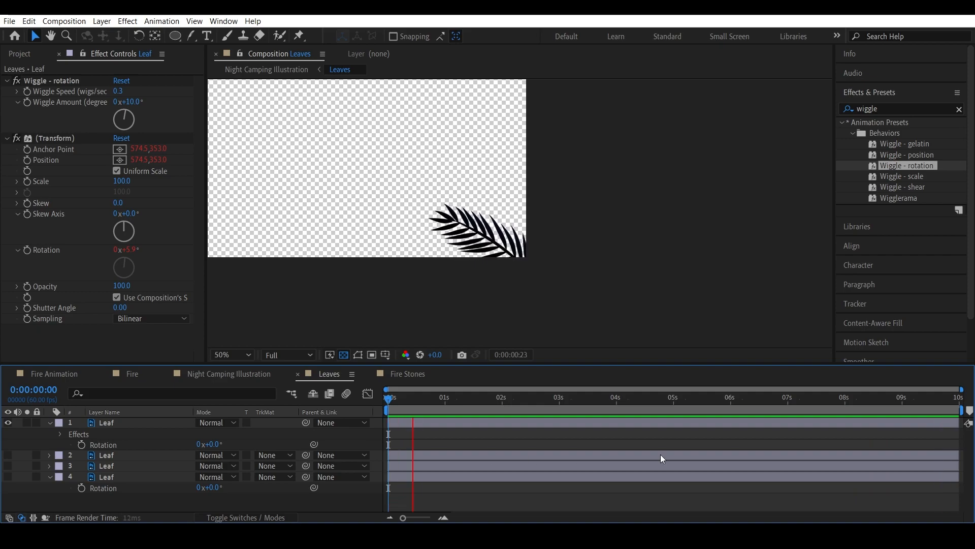
pyautogui.click(910, 400)
pyautogui.press('space')
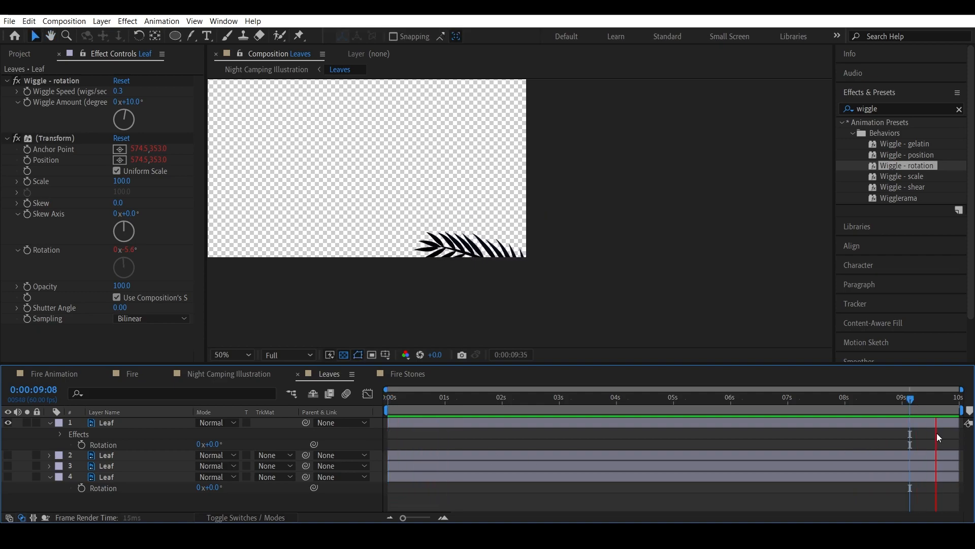
pyautogui.press('space')
pyautogui.press('End')
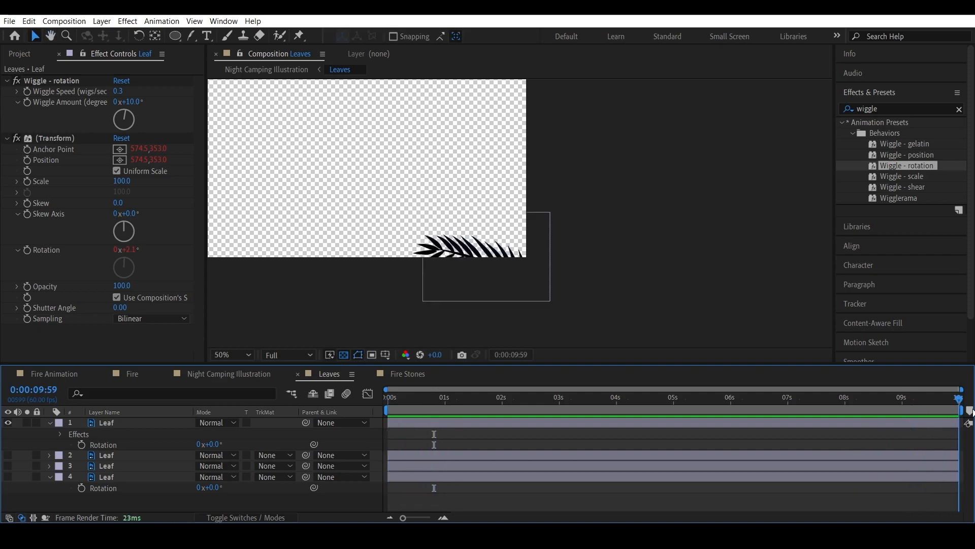
pyautogui.click(388, 398)
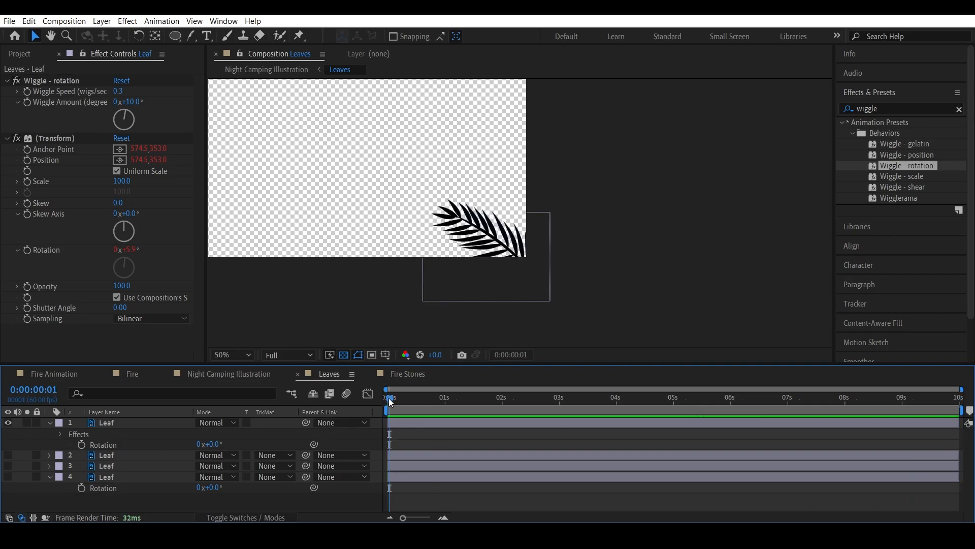
# Step: Add a Wiggle Amount keyframe at 1 second on the top Leaf layer and reveal its keyframes
pyautogui.click(445, 401)
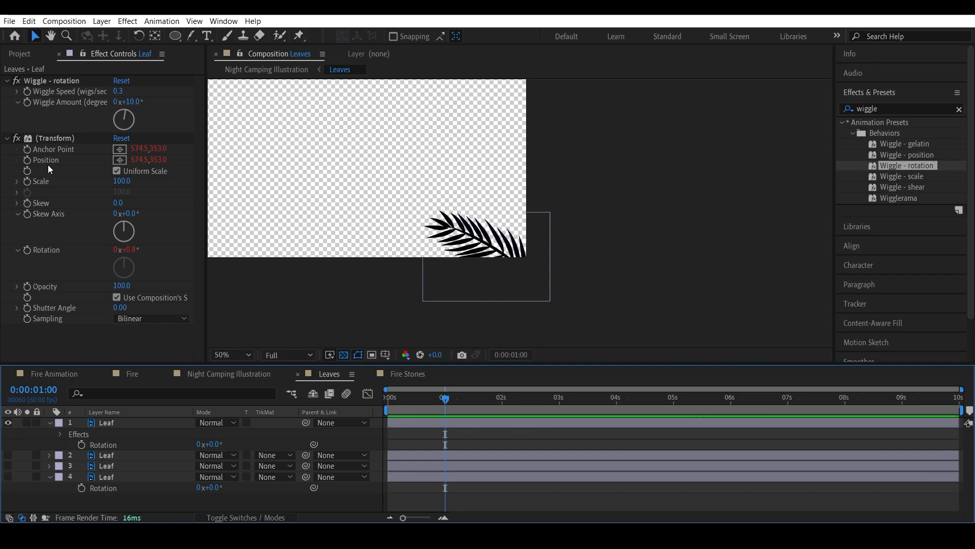
pyautogui.click(26, 105)
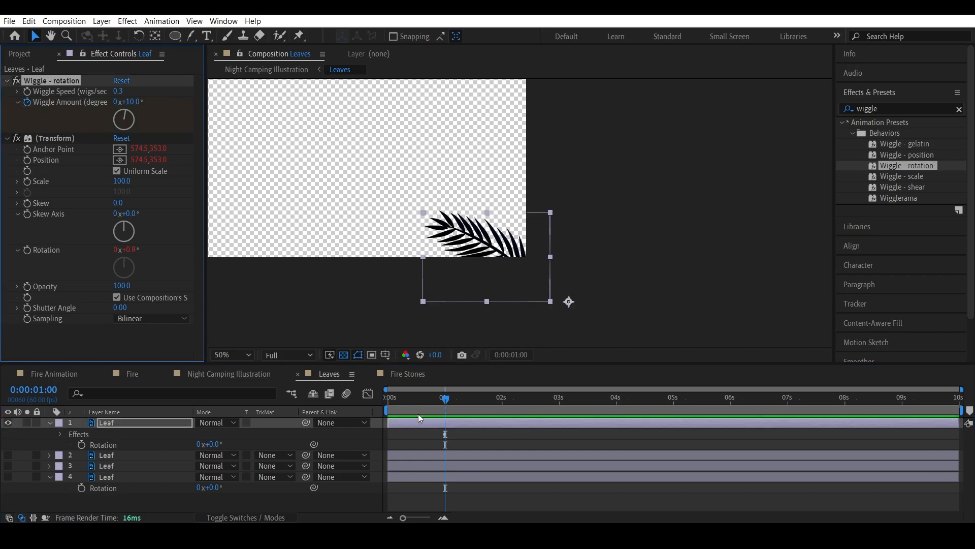
pyautogui.click(149, 421)
pyautogui.press('u')
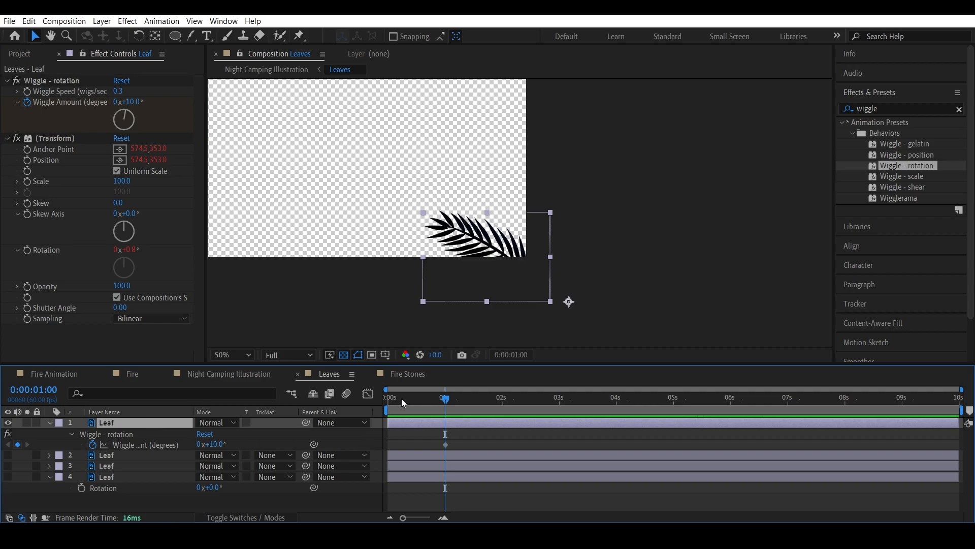
# Step: Set the Wiggle Amount to 0° at the first frame and preview how the wiggle starts
pyautogui.moveTo(400, 398); pyautogui.dragTo(363, 404)
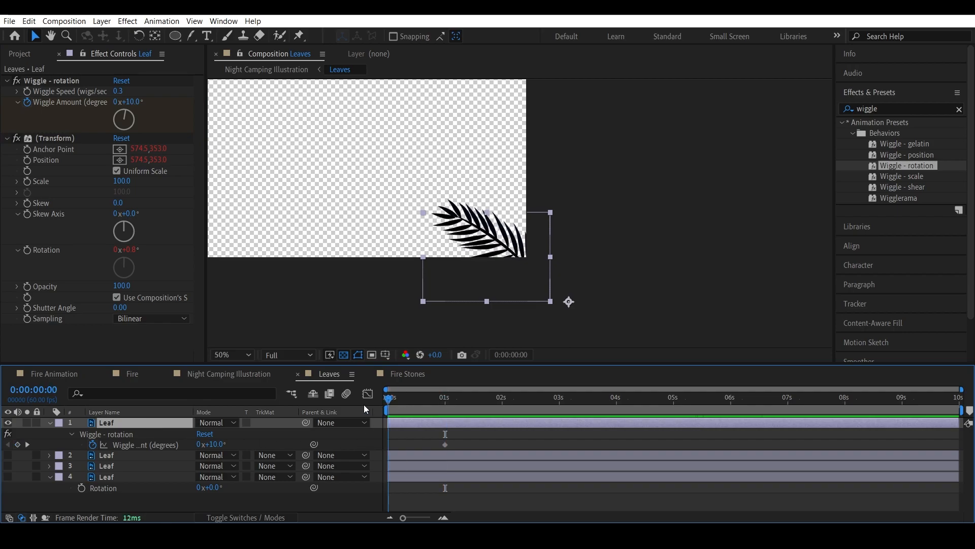
pyautogui.click(216, 444)
pyautogui.press('Return')
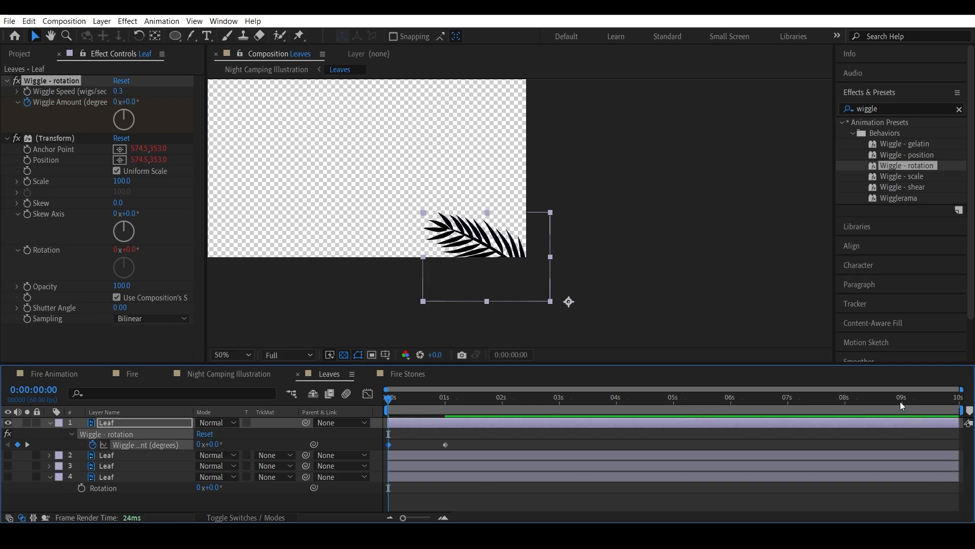
pyautogui.moveTo(390, 403); pyautogui.dragTo(468, 402)
pyautogui.press('space')
# Step: Keyframe the Wiggle Amount at 10° at 0:00:08:59 and 0° at the last frame, and save the project
pyautogui.moveTo(357, 432); pyautogui.dragTo(902, 441)
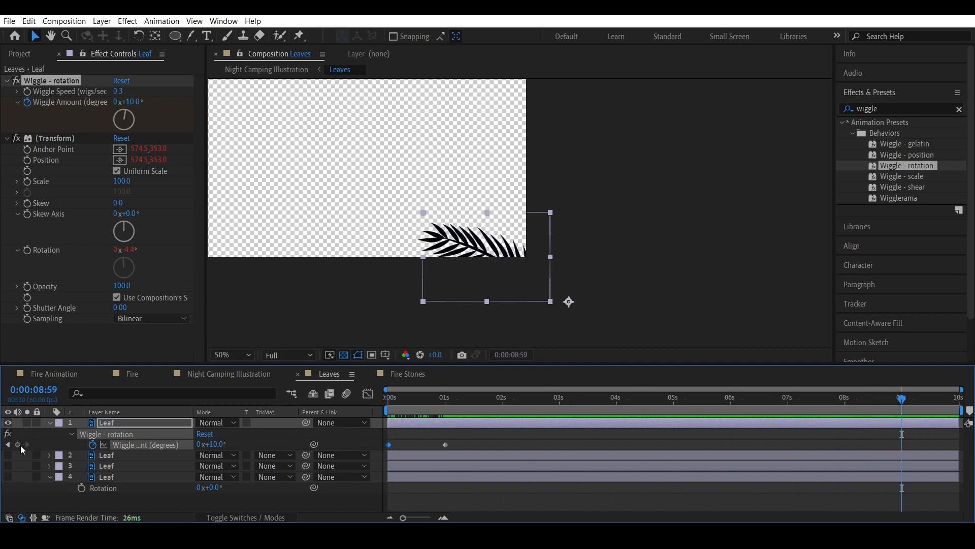
pyautogui.moveTo(925, 402); pyautogui.dragTo(960, 401)
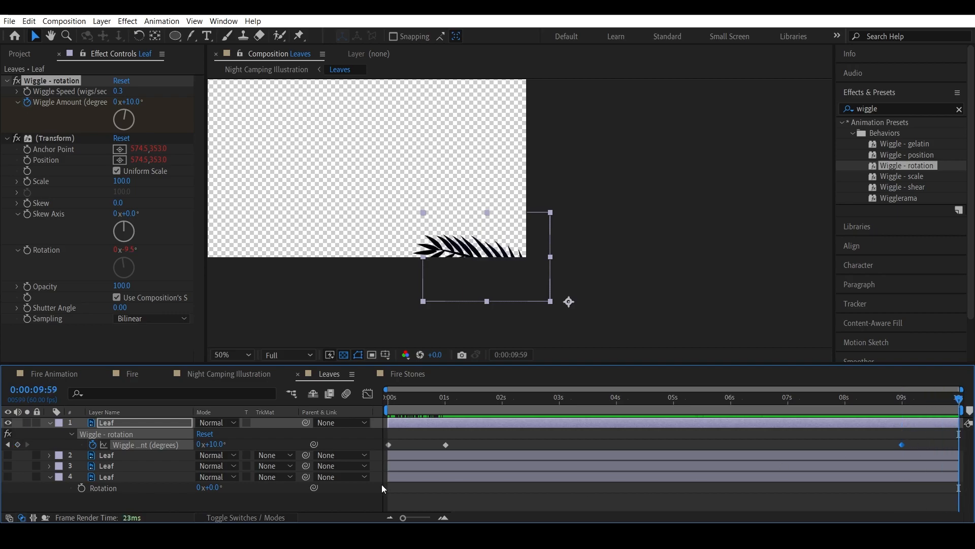
pyautogui.click(218, 444)
pyautogui.write('0')
pyautogui.press('Return')
pyautogui.hotkey('ctrl', 's')
# Step: Compare the palm leaf's pose on the first and last frames and play the end of the timeline to check the loop
pyautogui.moveTo(958, 401)
pyautogui.mouseDown()
pyautogui.moveTo(904, 404)
pyautogui.moveTo(959, 404)
pyautogui.mouseUp()
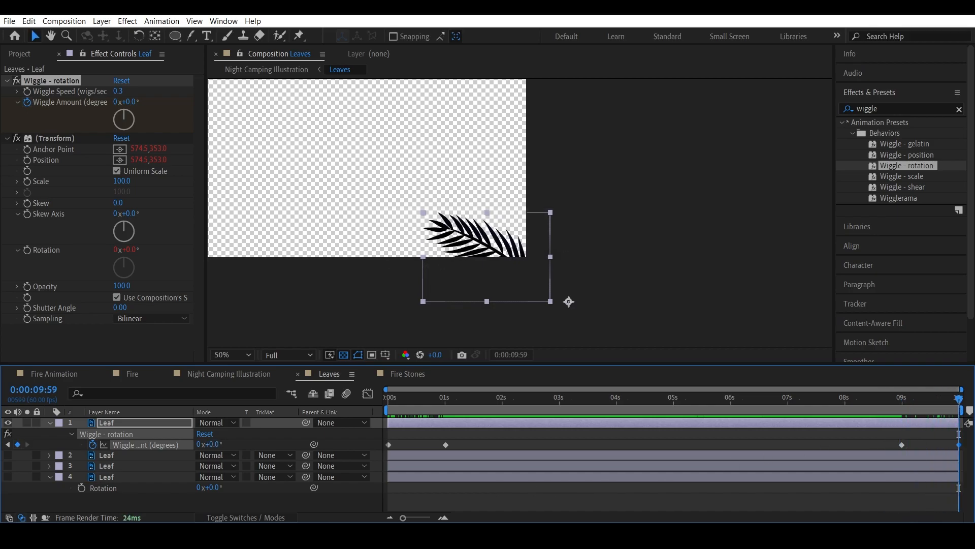
pyautogui.click(386, 402)
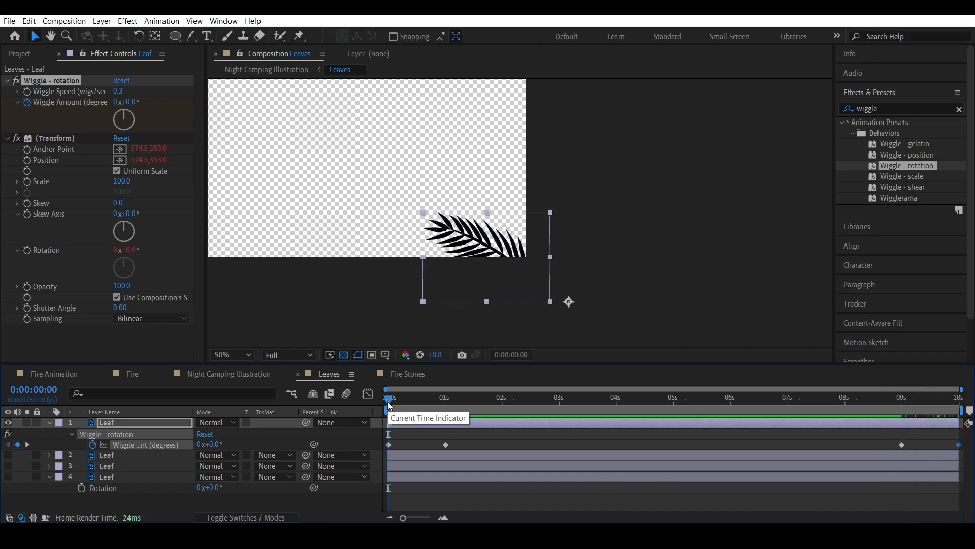
pyautogui.click(959, 401)
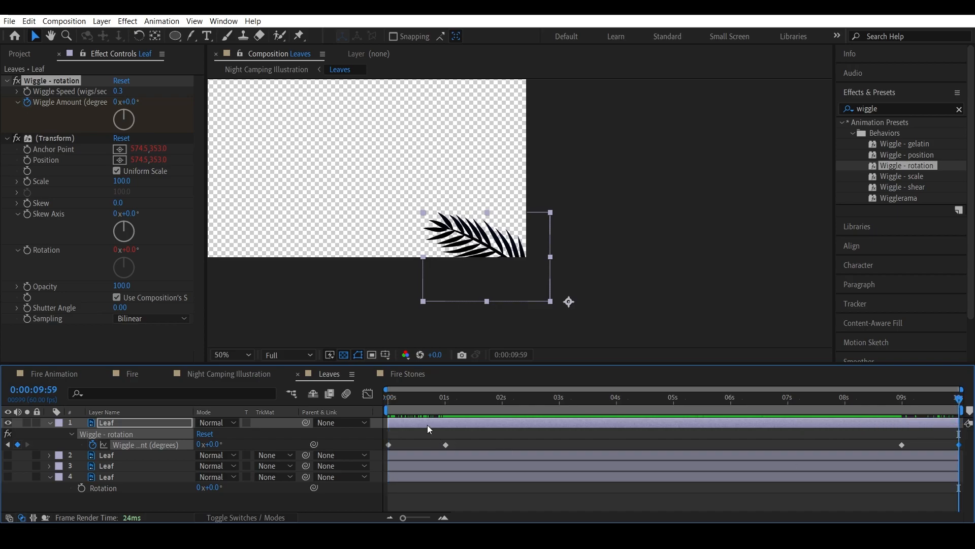
pyautogui.click(389, 403)
pyautogui.click(962, 402)
pyautogui.click(389, 398)
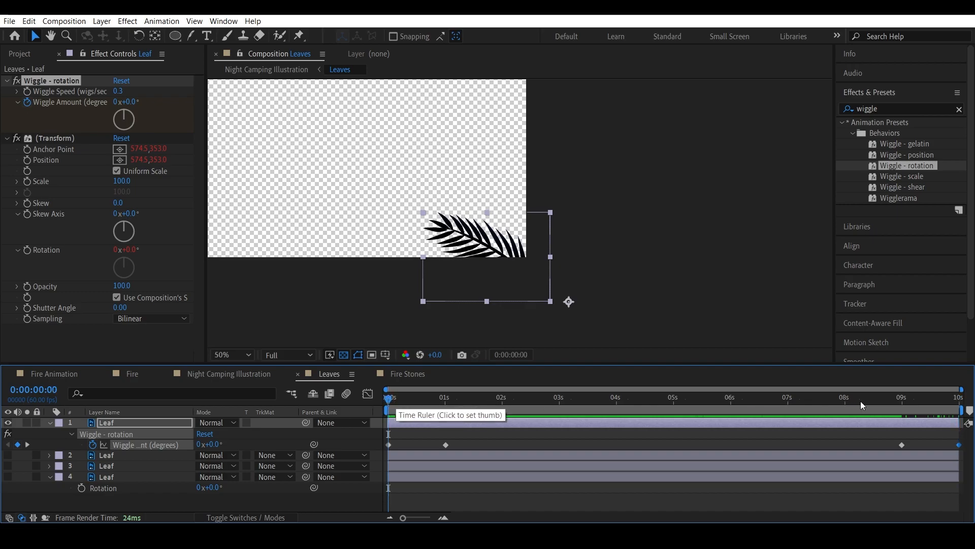
pyautogui.click(877, 402)
pyautogui.press('space')
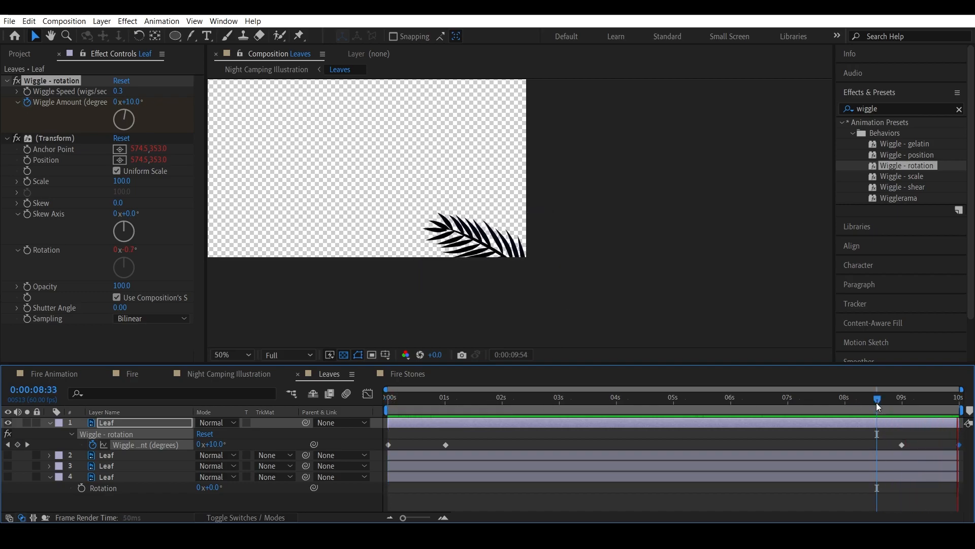
# Step: Preview the palm leaf's wiggle across the loop point and return to the first frame
pyautogui.click(825, 401)
pyautogui.press('space')
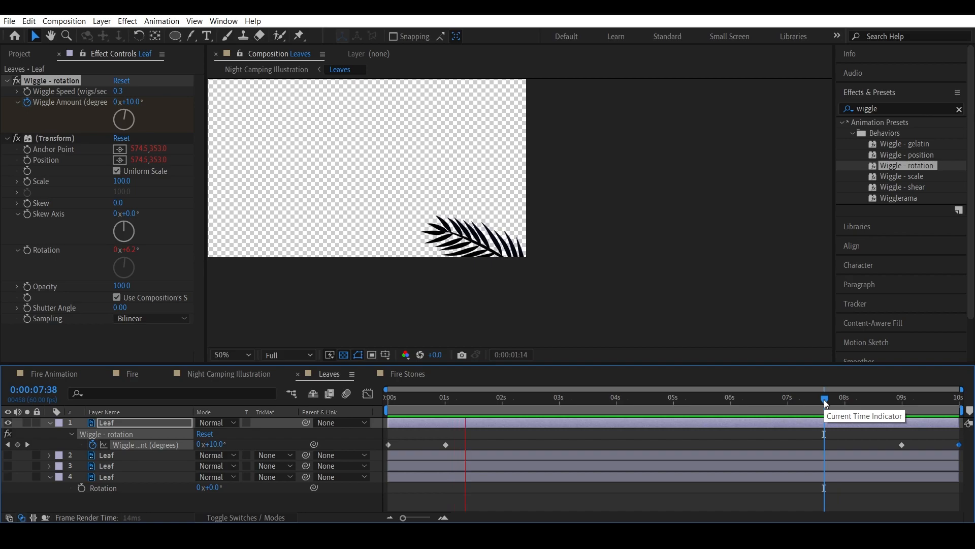
pyautogui.press('space')
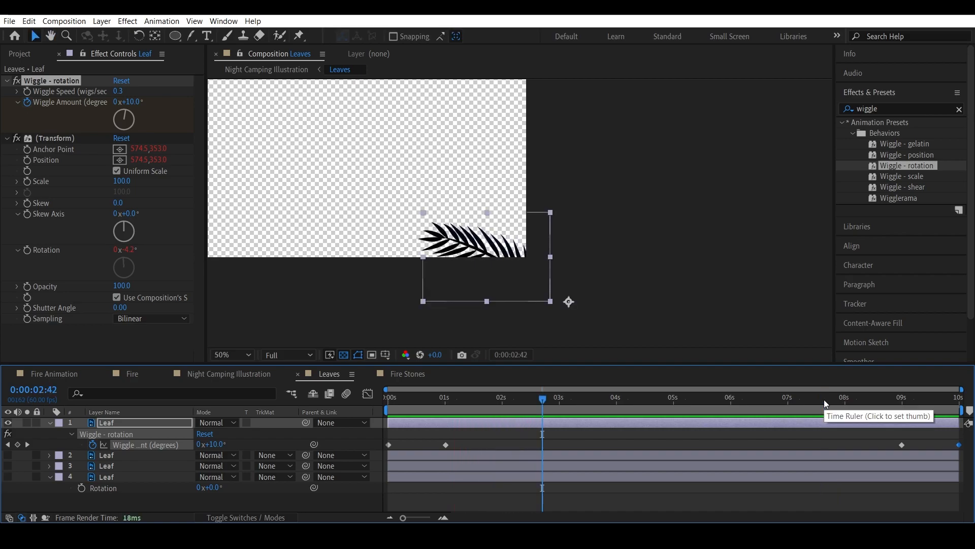
pyautogui.moveTo(398, 399); pyautogui.dragTo(371, 406)
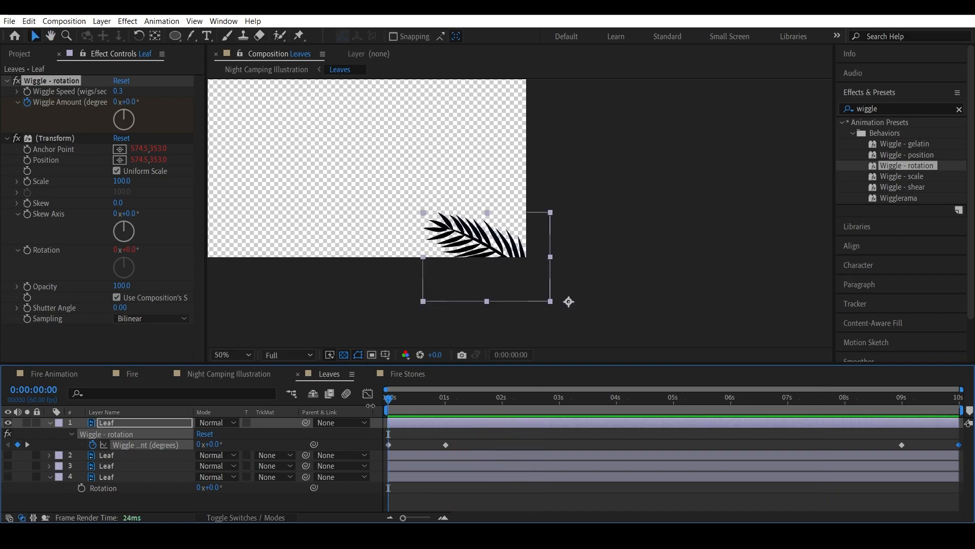
# Step: Copy the top Leaf layer's Wiggle - rotation and Transform effects, show the other three Leaf layers, and paste the effects onto them
pyautogui.click(49, 423)
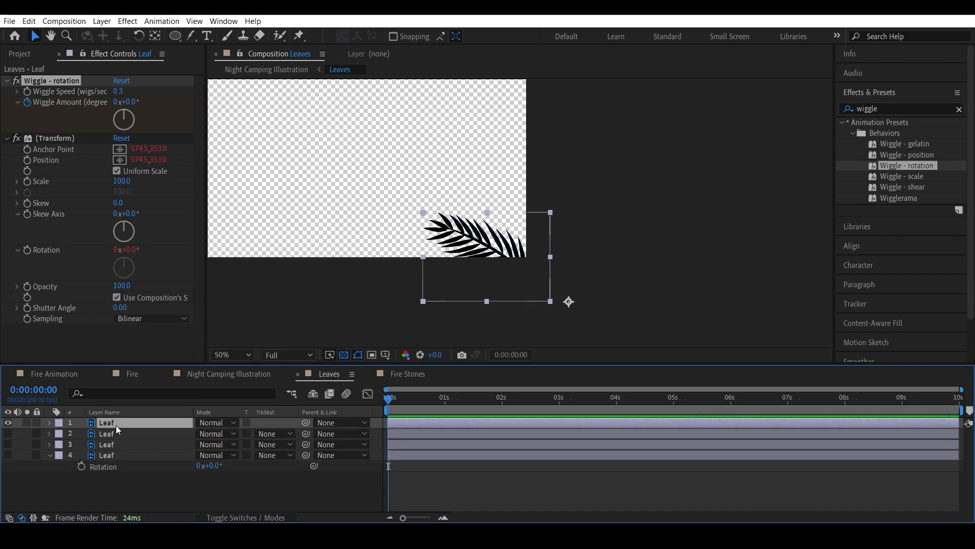
pyautogui.click(57, 83)
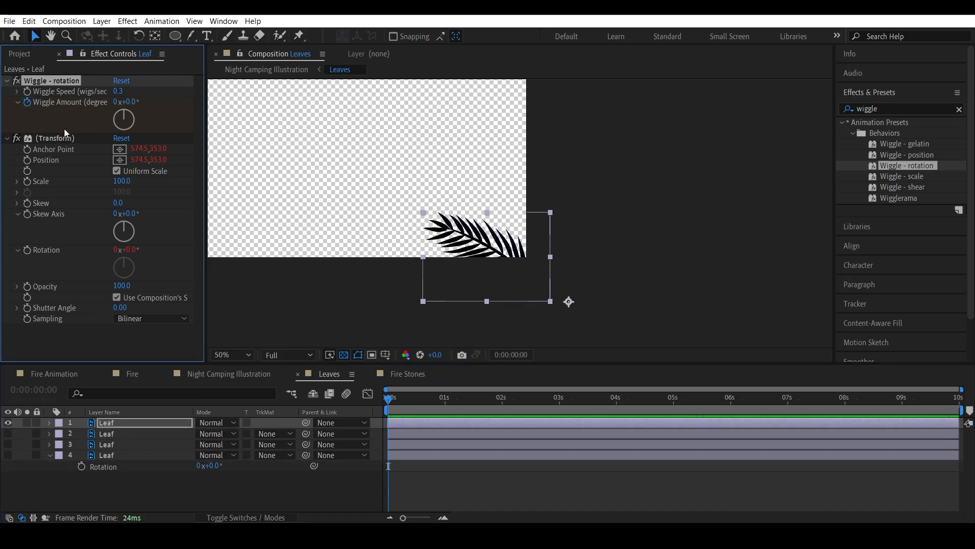
pyautogui.keyDown('ctrl'); pyautogui.click(64, 139); pyautogui.keyUp('ctrl')
pyautogui.click(88, 401)
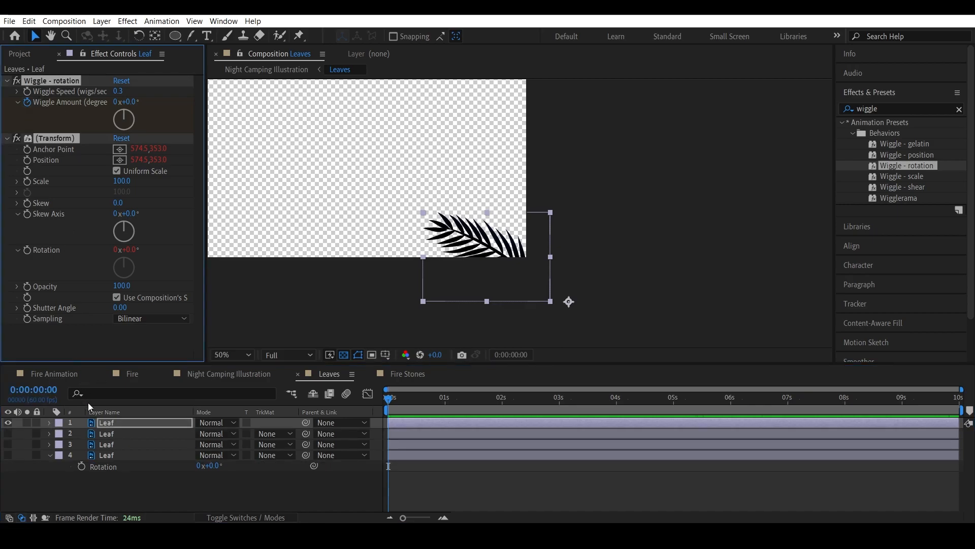
pyautogui.moveTo(7, 435); pyautogui.dragTo(7, 456)
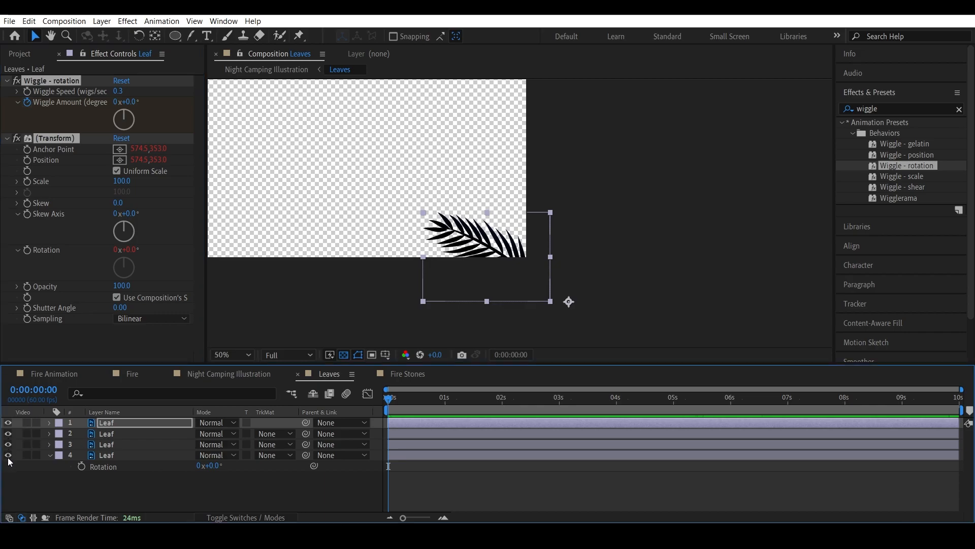
pyautogui.click(102, 433)
pyautogui.keyDown('ctrl'); pyautogui.click(113, 446); pyautogui.keyUp('ctrl')
pyautogui.keyDown('ctrl'); pyautogui.click(112, 456); pyautogui.keyUp('ctrl')
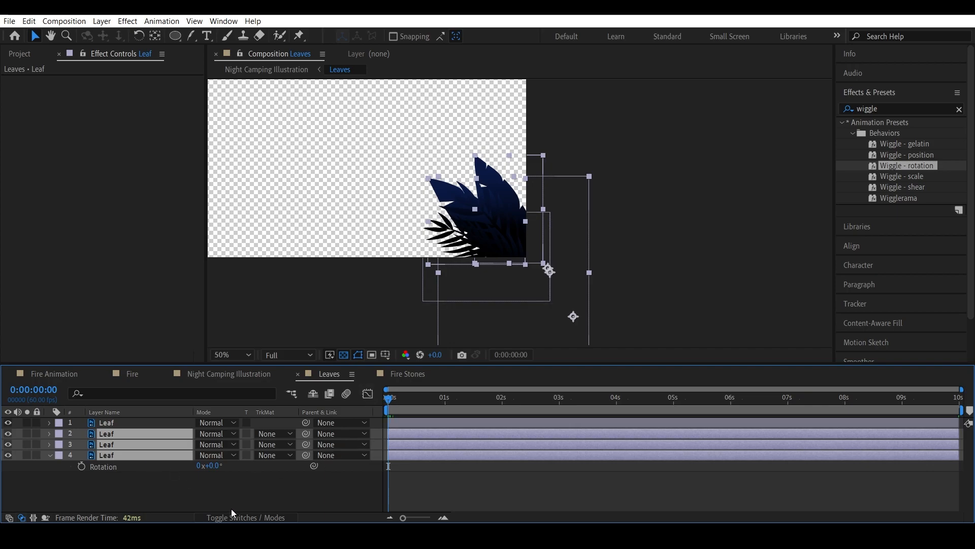
# Step: Preview the four leaves swaying, and check their motion in the Night Camping Illustration composition
pyautogui.press('space')
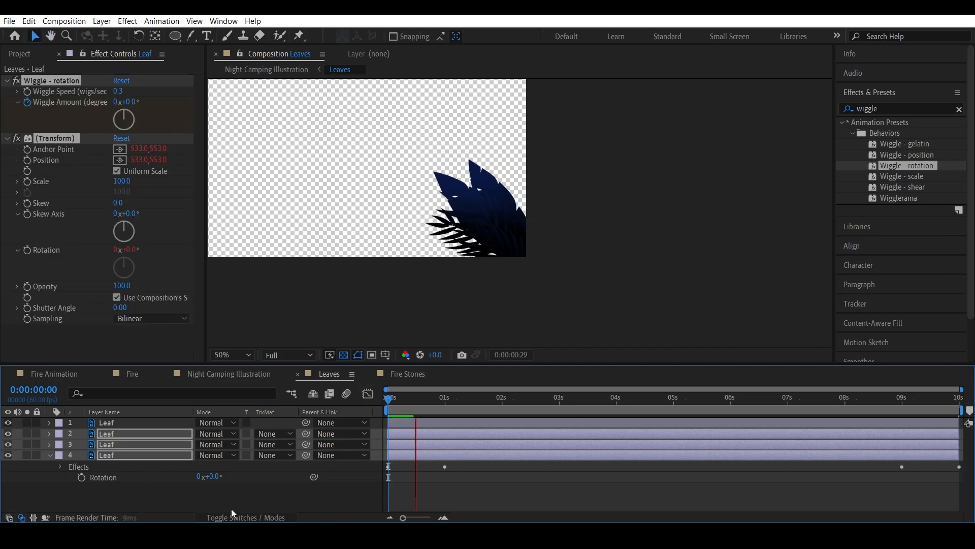
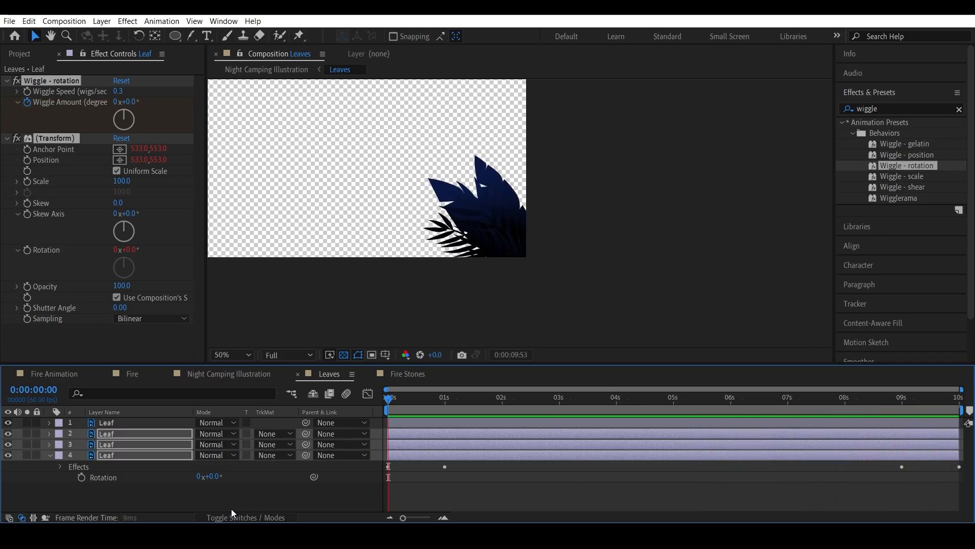
pyautogui.press('space')
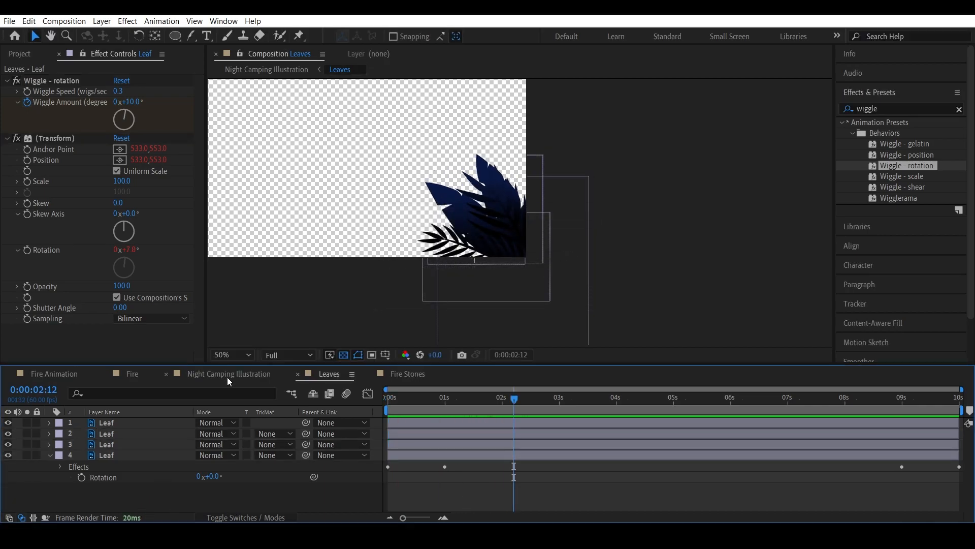
pyautogui.click(227, 376)
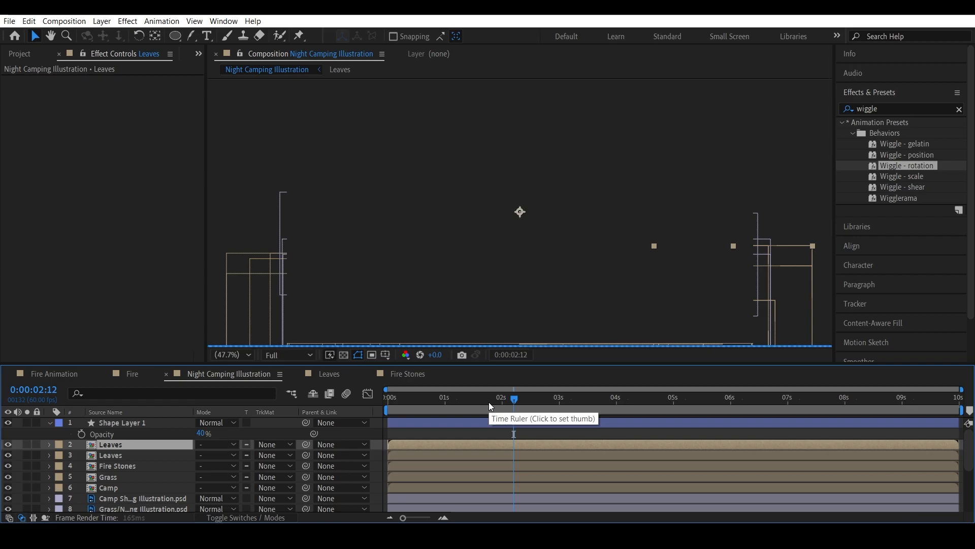
pyautogui.moveTo(485, 400); pyautogui.dragTo(415, 401)
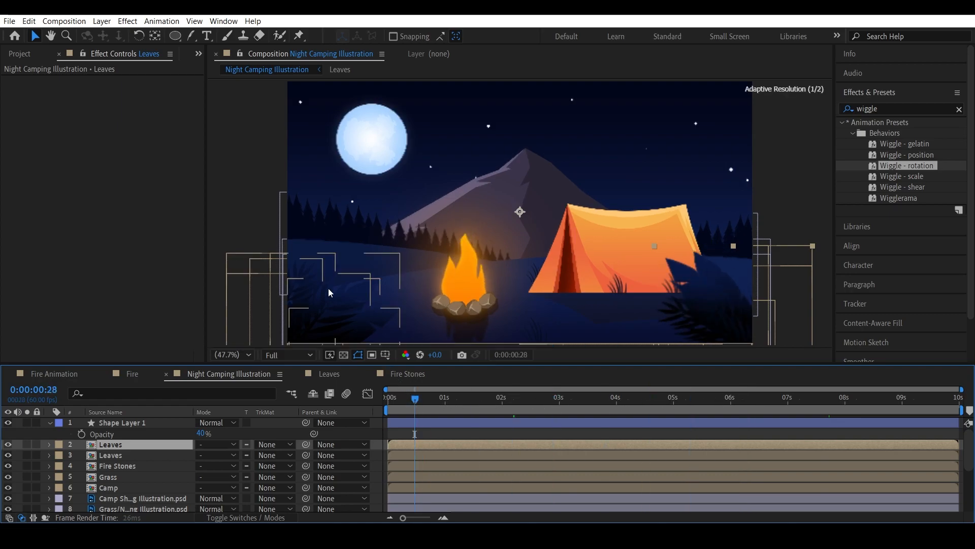
# Step: Open the second Leaves composition and move the bottom Leaf layer's anchor point to the base of the leaf
pyautogui.click(119, 455)
pyautogui.doubleClick(118, 454)
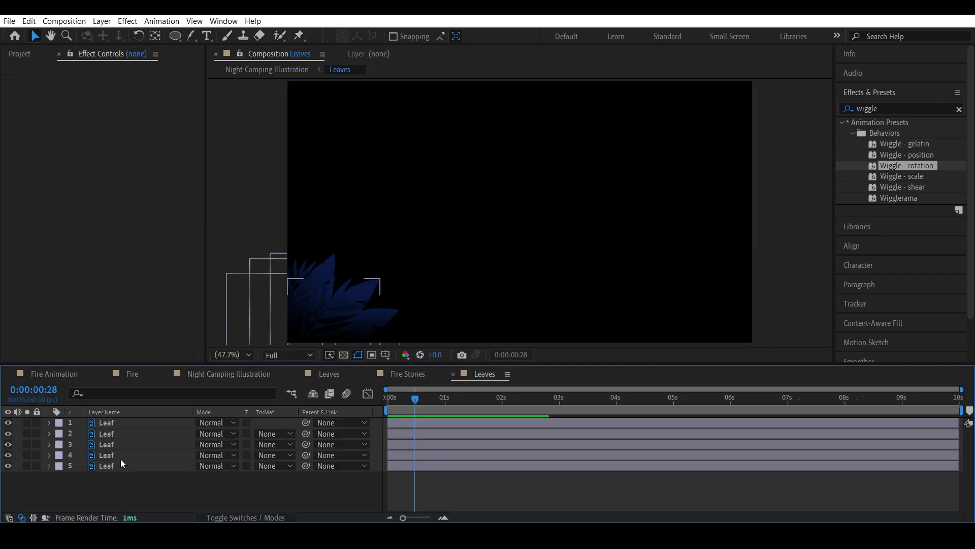
pyautogui.scroll(1, 446, 250)
pyautogui.press('y')
pyautogui.click(107, 466)
pyautogui.moveTo(341, 251); pyautogui.dragTo(303, 314)
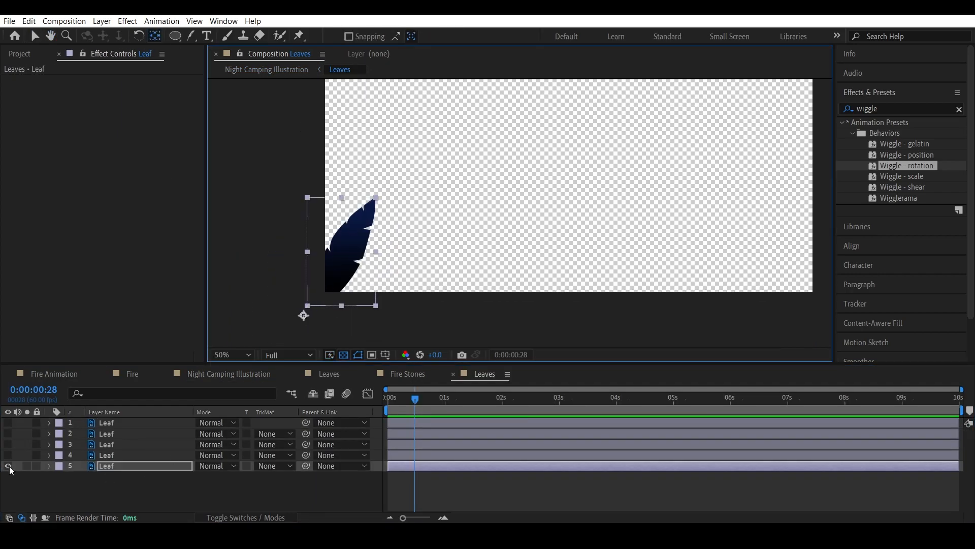
# Step: Move the anchor points of the fourth and third Leaf layers to the bases of their leaves
pyautogui.click(9, 466)
pyautogui.click(8, 455)
pyautogui.click(107, 455)
pyautogui.moveTo(373, 266); pyautogui.dragTo(305, 322)
pyautogui.moveTo(385, 283); pyautogui.dragTo(330, 315)
# Step: Show only the second Leaf layer and move its anchor point to the base of the palm leaf
pyautogui.click(8, 444)
pyautogui.click(8, 433)
pyautogui.click(126, 434)
pyautogui.scroll(-1, 406, 274)
pyautogui.moveTo(428, 263); pyautogui.dragTo(392, 300)
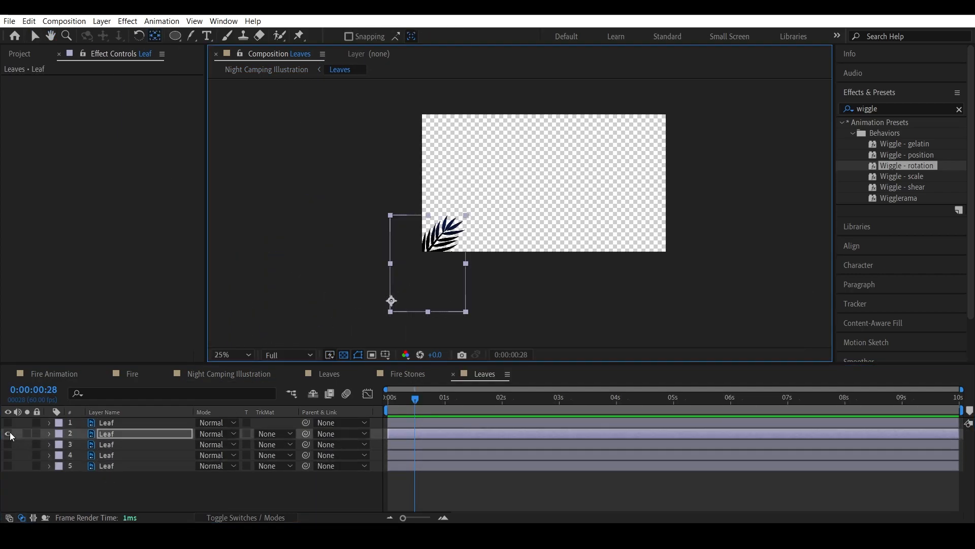
# Step: Make all five Leaf layers visible, apply the copied wiggle rotation to them, and preview the sway
pyautogui.click(8, 433)
pyautogui.click(8, 422)
pyautogui.scroll(1, 243, 357)
pyautogui.click(8, 434)
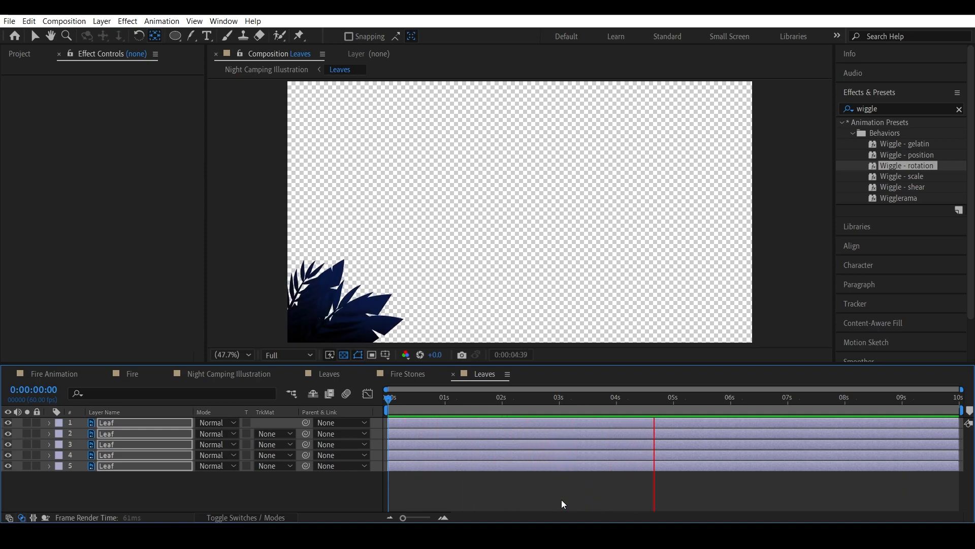
pyautogui.press('space')
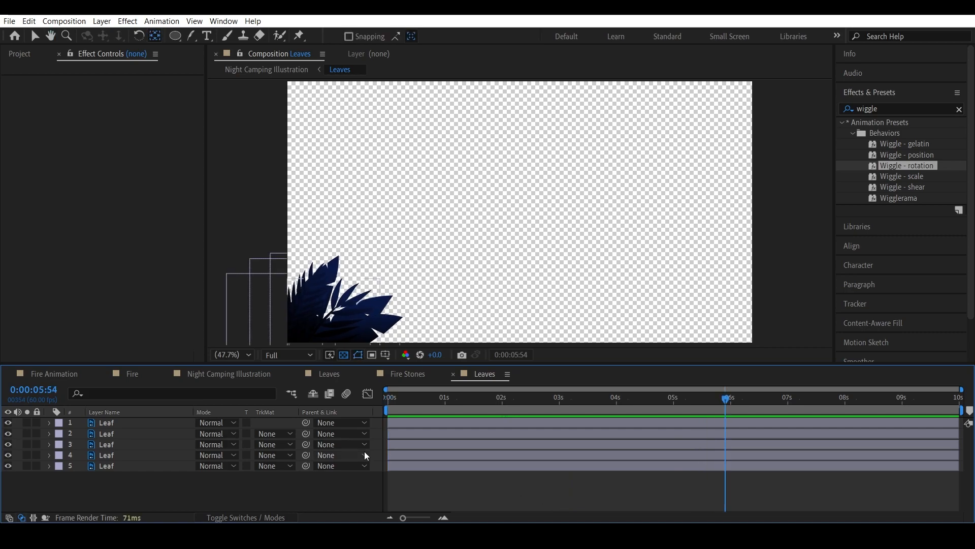
# Step: Preview the Night Camping Illustration composition from the first frame
pyautogui.click(254, 373)
pyautogui.press('Home')
pyautogui.press('space')
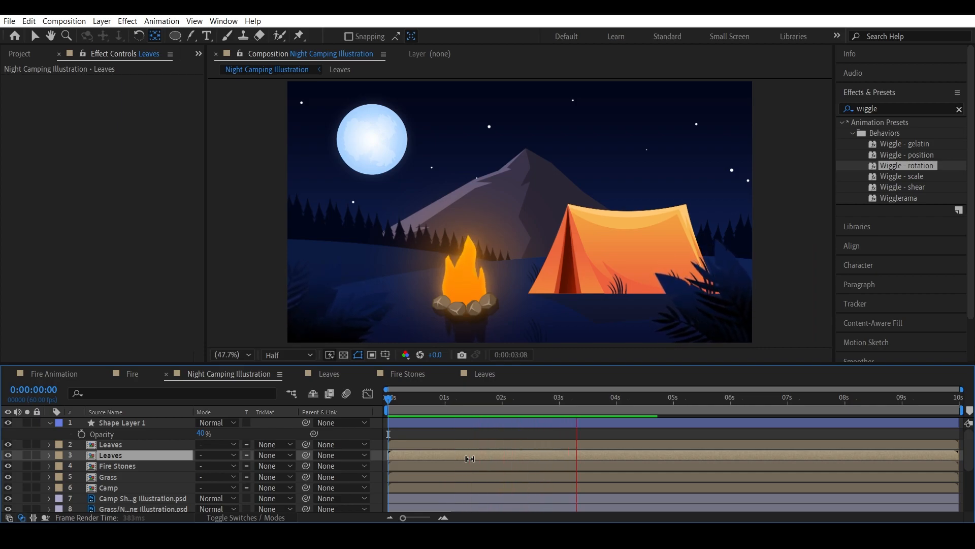
pyautogui.press('space')
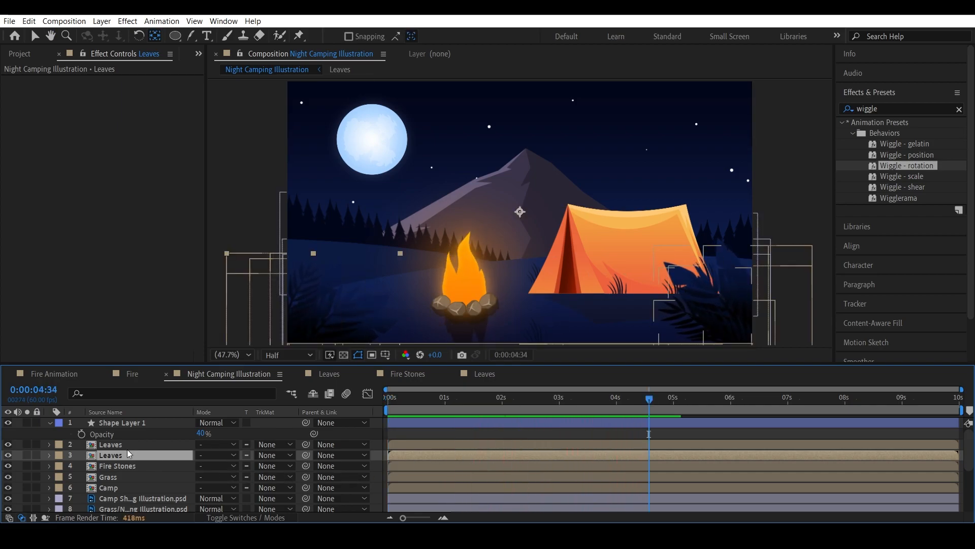
# Step: Move Shape Layer 1 below both Leaves layers, collapse its properties, and save the project
pyautogui.click(120, 423)
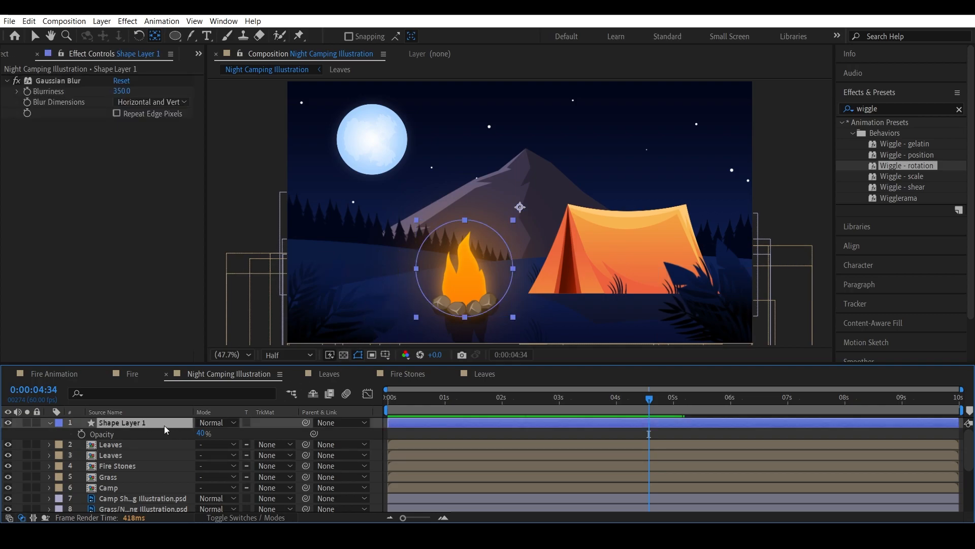
pyautogui.moveTo(141, 421); pyautogui.dragTo(137, 459)
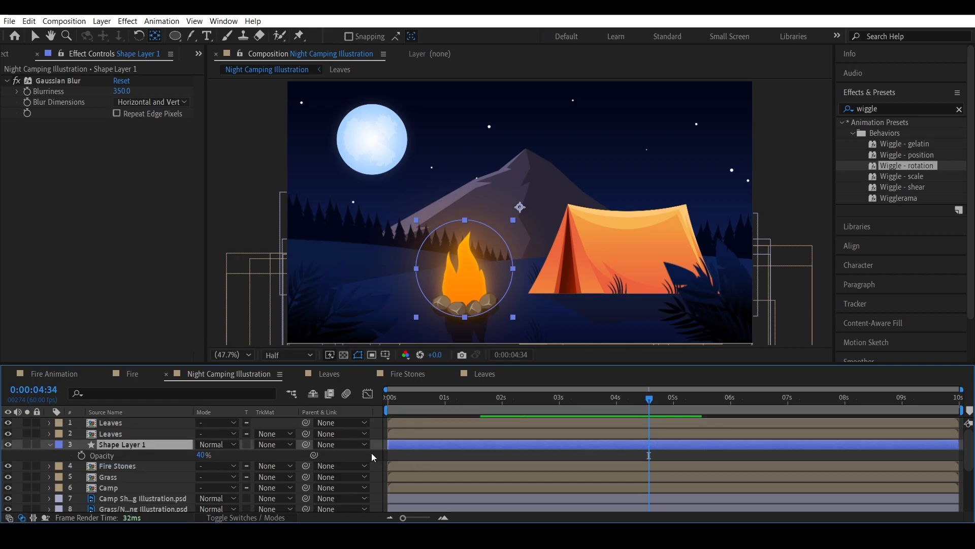
pyautogui.click(49, 444)
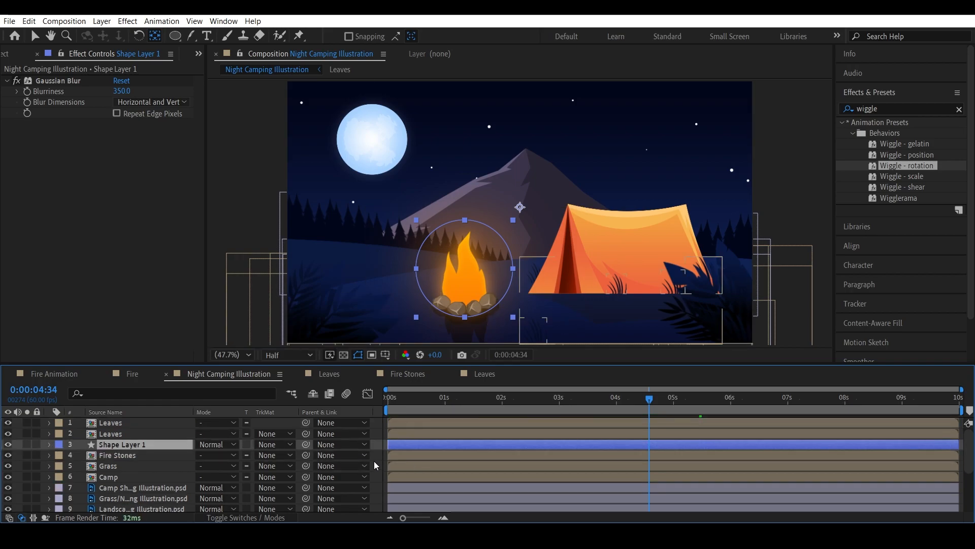
pyautogui.press('F2')
pyautogui.hotkey('ctrl', 's')
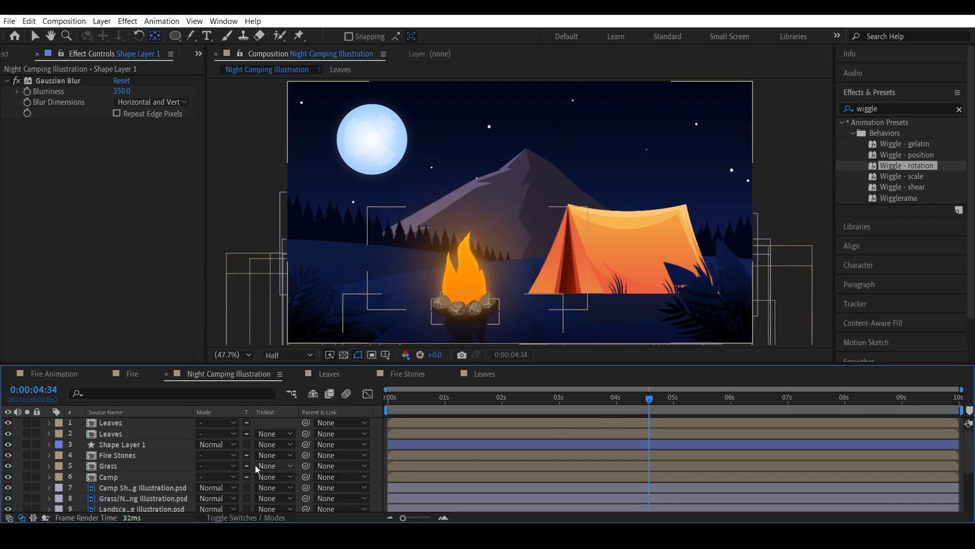
# Step: Go to the first frame, display layer names instead of source names, and duplicate the Stars layer
pyautogui.scroll(-3, 94, 480)
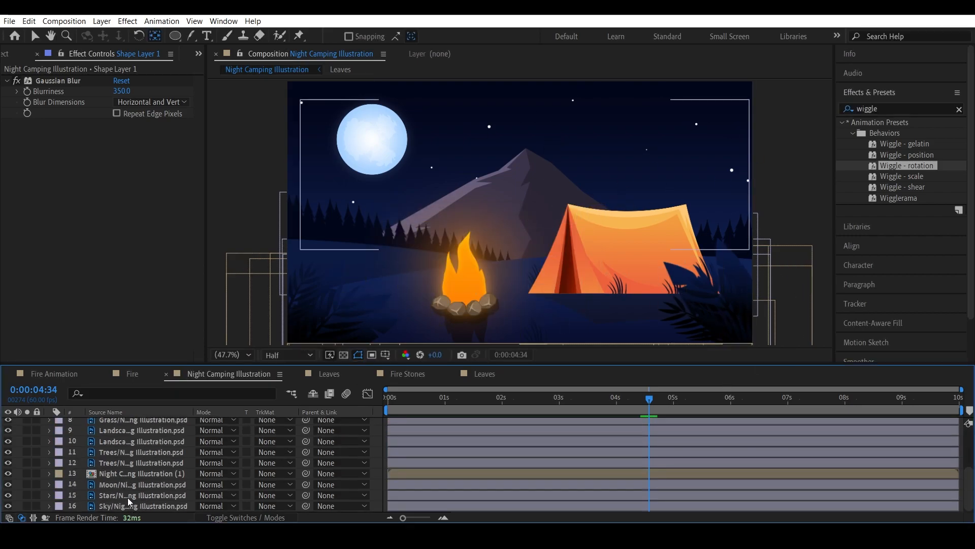
pyautogui.click(127, 498)
pyautogui.press('Home')
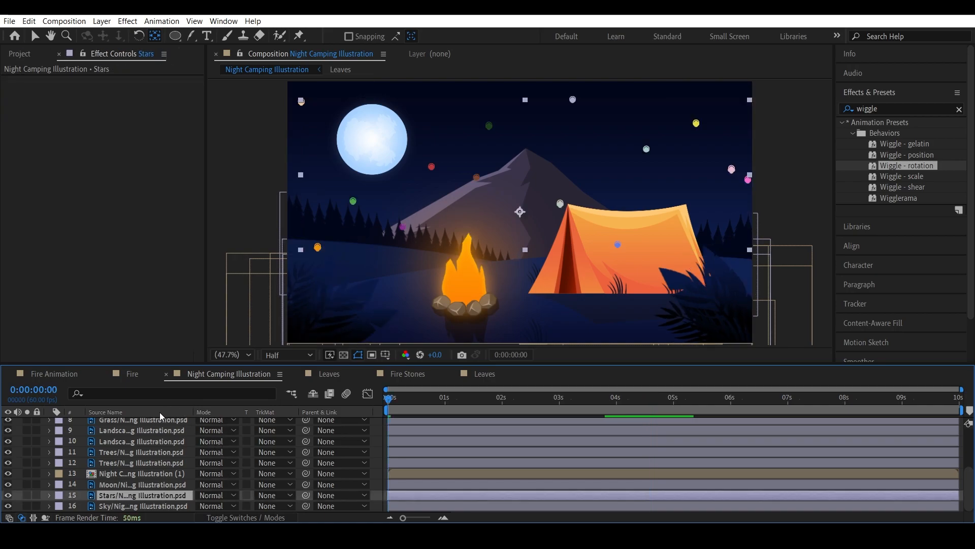
pyautogui.click(159, 413)
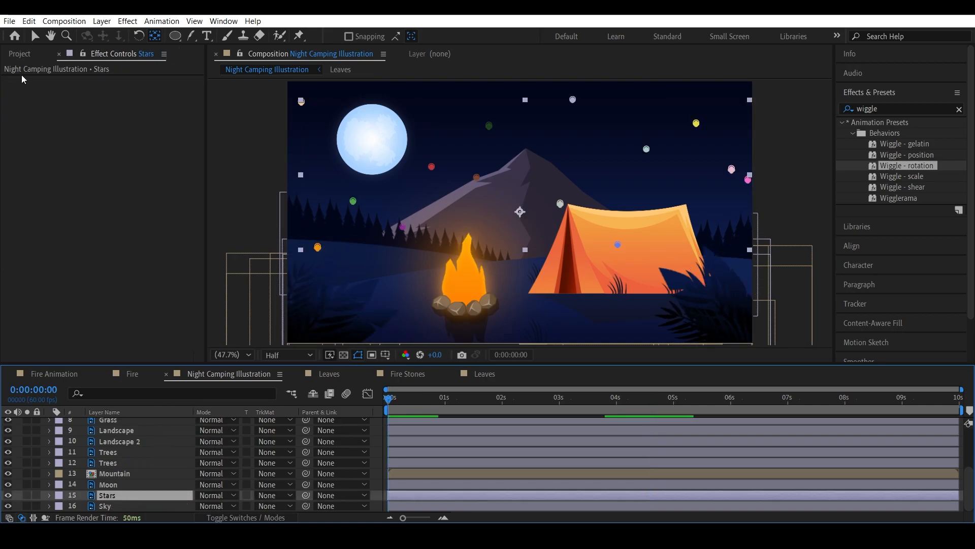
pyautogui.click(29, 23)
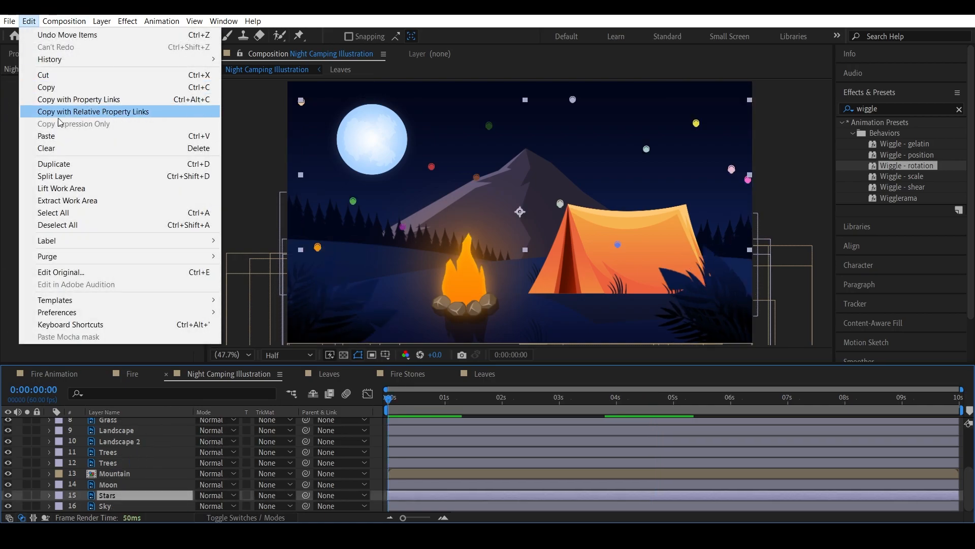
pyautogui.click(77, 162)
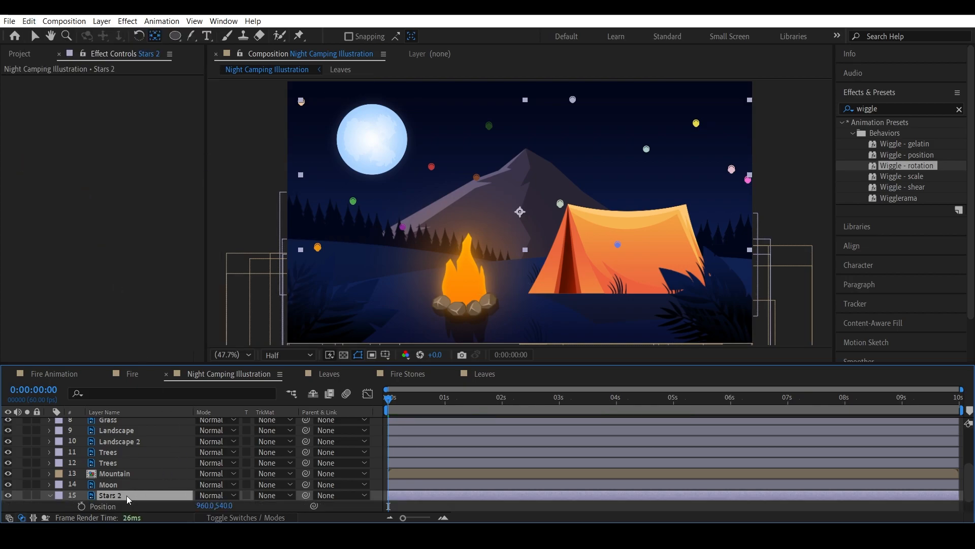
# Step: Set the Stars 2 layer's vertical position to 1411, keeping the horizontal position at 960
pyautogui.press('p')
pyautogui.moveTo(222, 484); pyautogui.dragTo(761, 501)
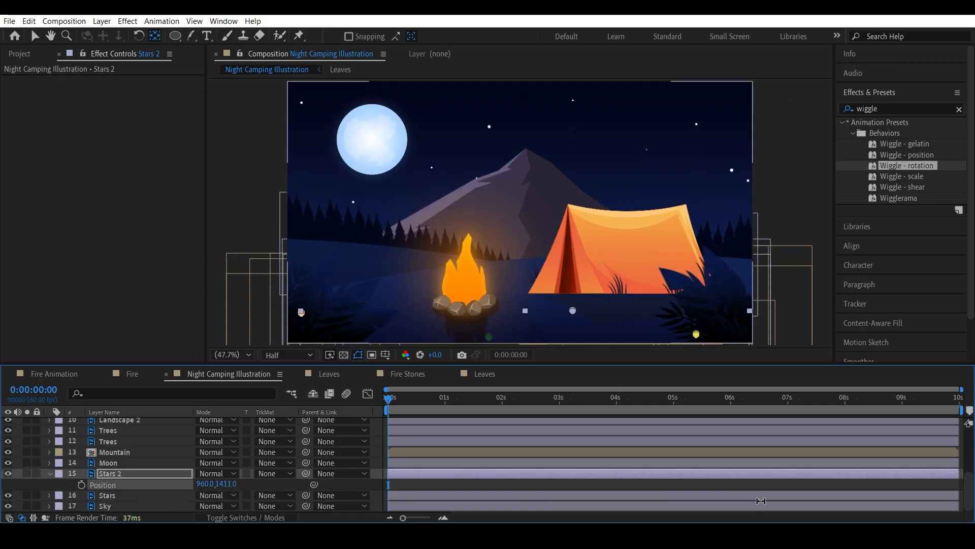
pyautogui.click(50, 474)
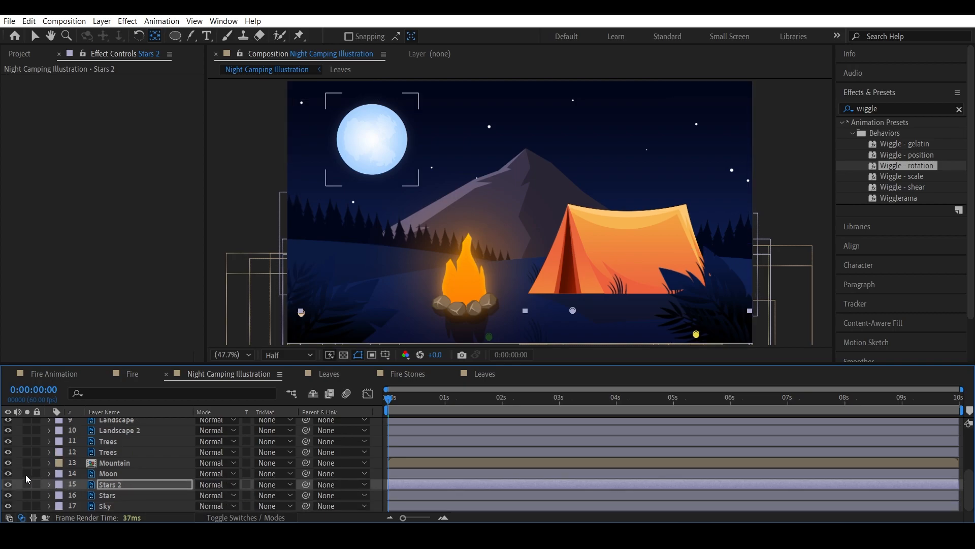
# Step: Hide every layer except Stars 2, Stars and Sky, and select the Stars 2 layer
pyautogui.scroll(4, 6, 423)
pyautogui.keyDown('alt'); pyautogui.click(7, 423); pyautogui.keyUp('alt')
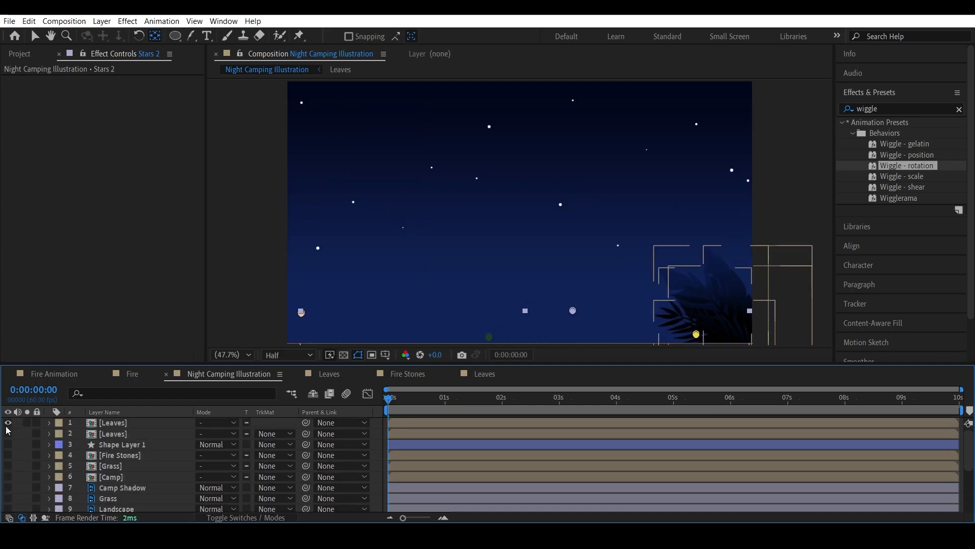
pyautogui.click(7, 423)
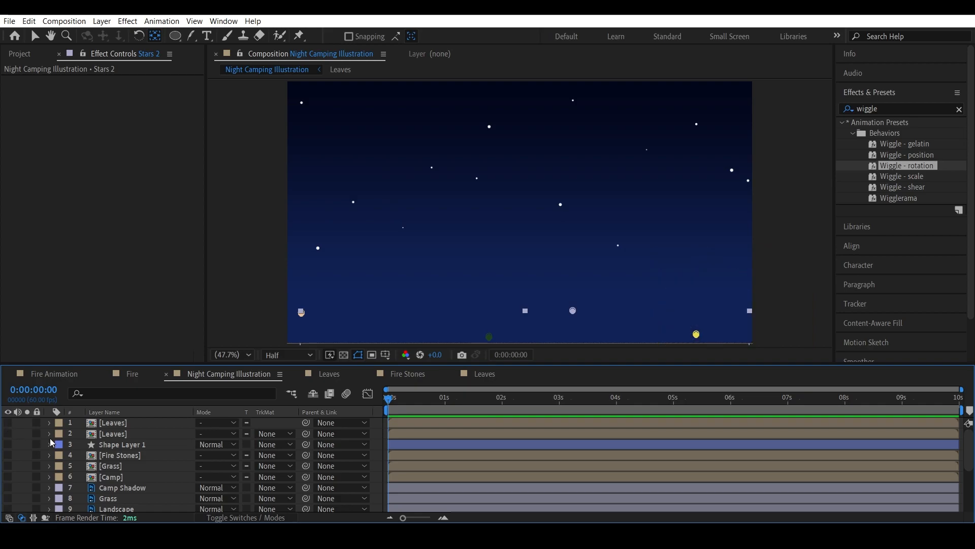
pyautogui.scroll(-4, 118, 463)
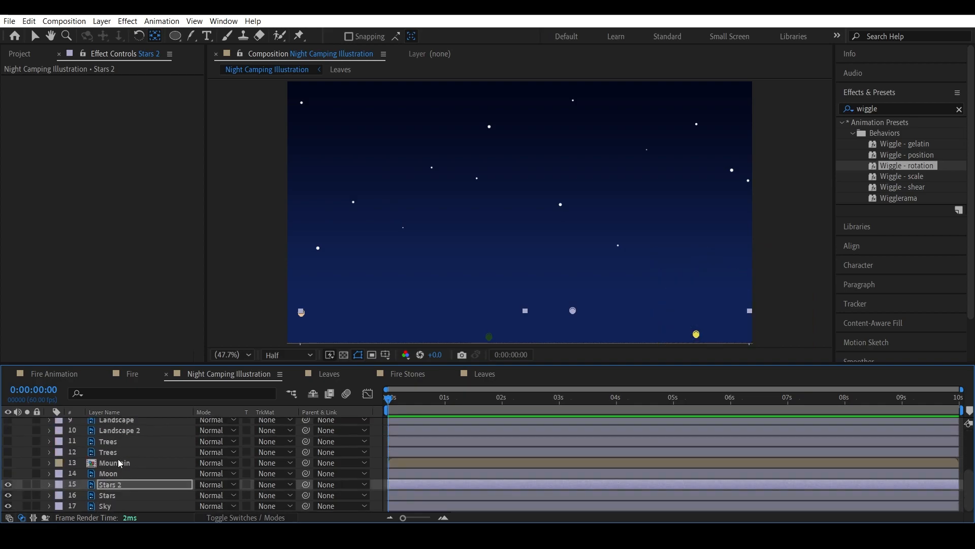
pyautogui.click(111, 498)
pyautogui.click(111, 484)
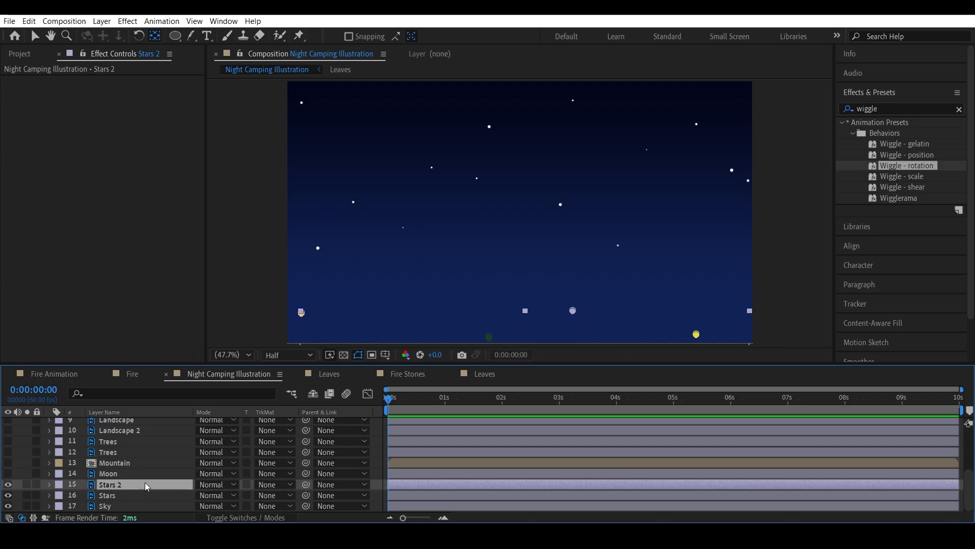
# Step: Parent the Stars 2 layer to the Stars layer and select Stars
pyautogui.click(111, 495)
pyautogui.click(118, 488)
pyautogui.moveTo(225, 488); pyautogui.dragTo(115, 496)
pyautogui.click(115, 496)
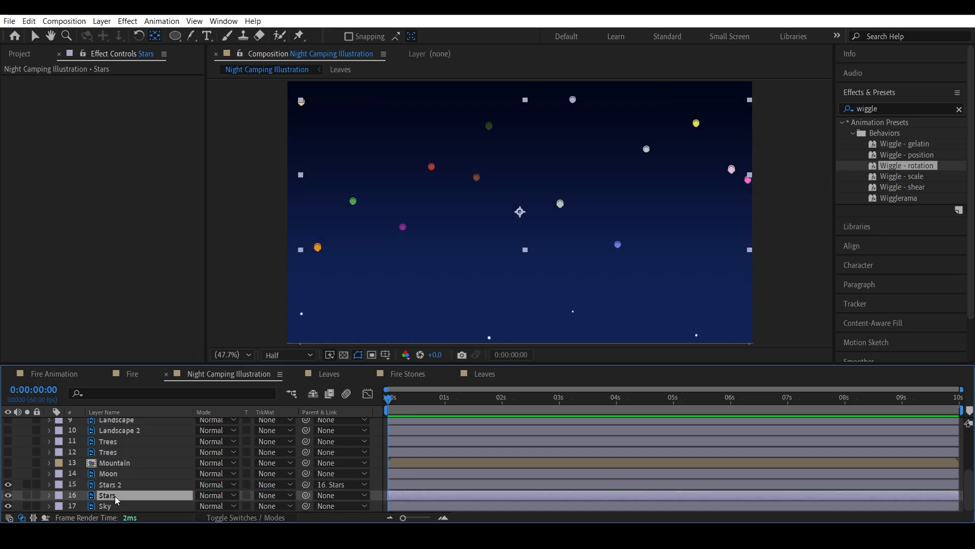
# Step: Try shifting the Stars layer vertically to test whether Stars 2 follows, and undo the shift
pyautogui.press('p')
pyautogui.moveTo(224, 505); pyautogui.dragTo(126, 385)
pyautogui.hotkey('ctrl', 'z')
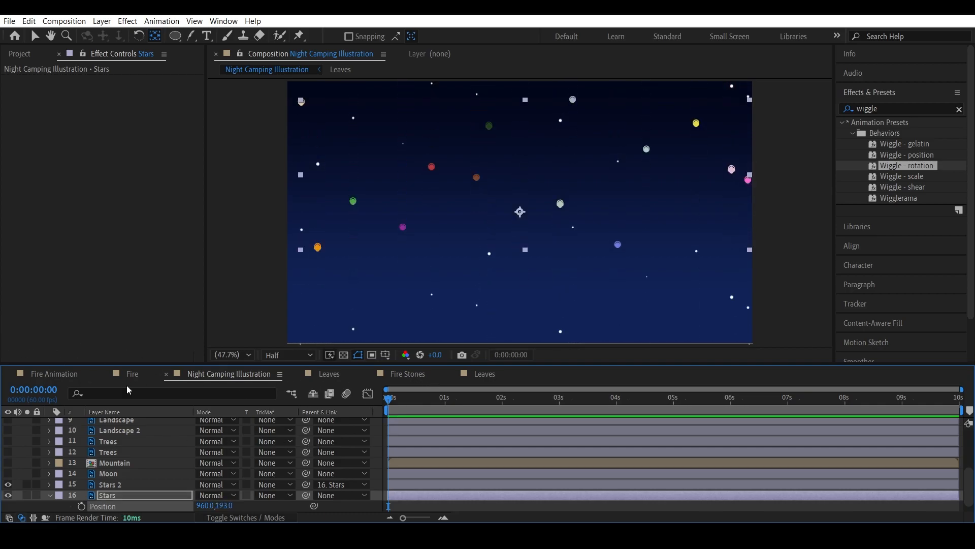
# Step: Reveal the Stars layer's Position property and add a keyframe at the first frame
pyautogui.click(49, 495)
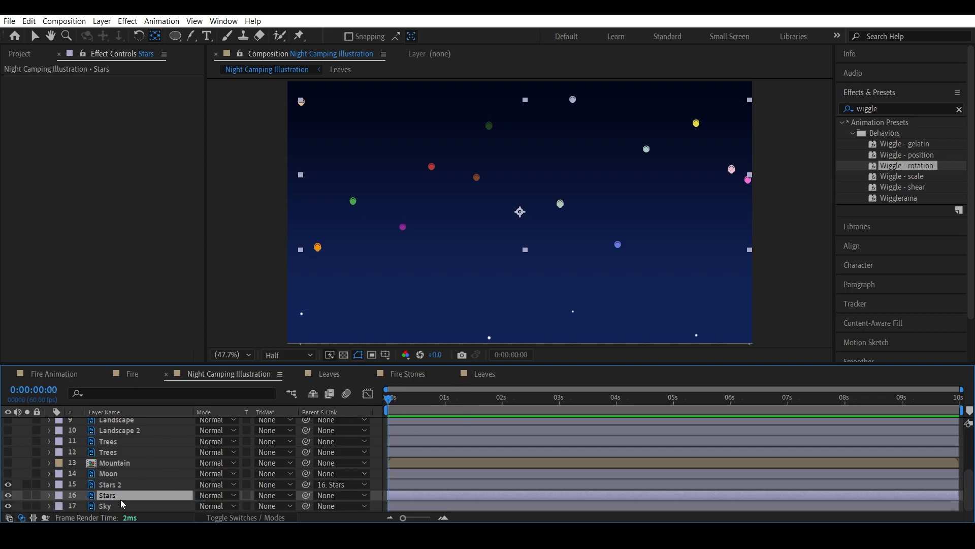
pyautogui.press('p')
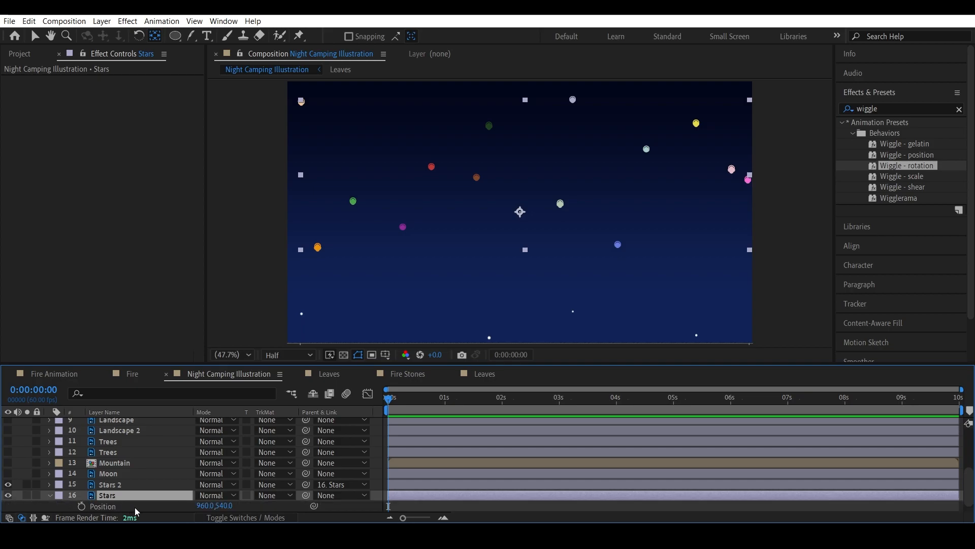
pyautogui.click(81, 506)
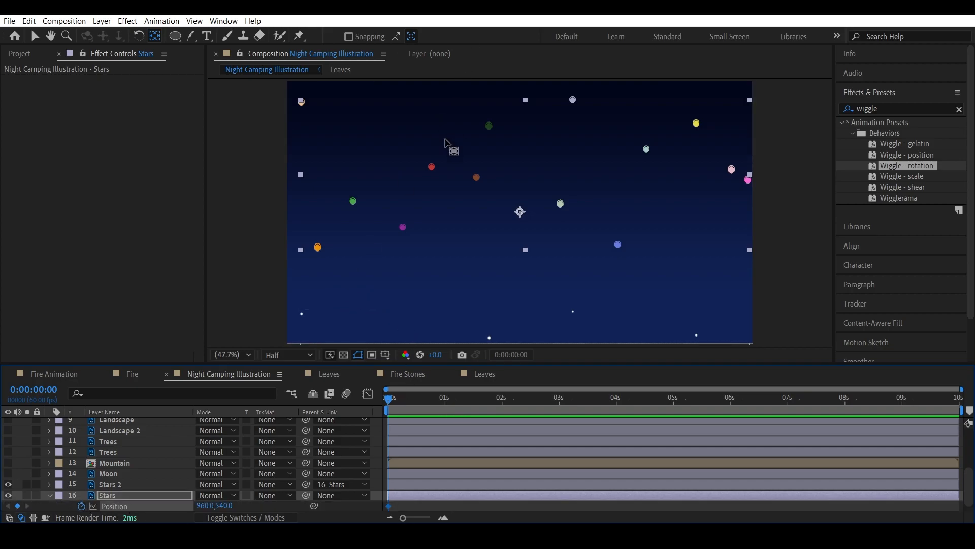
# Step: Show the rulers and place a horizontal guide at about 680 px, just below the lowest small star, then fit the composition in view
pyautogui.hotkey('ctrl', 'r')
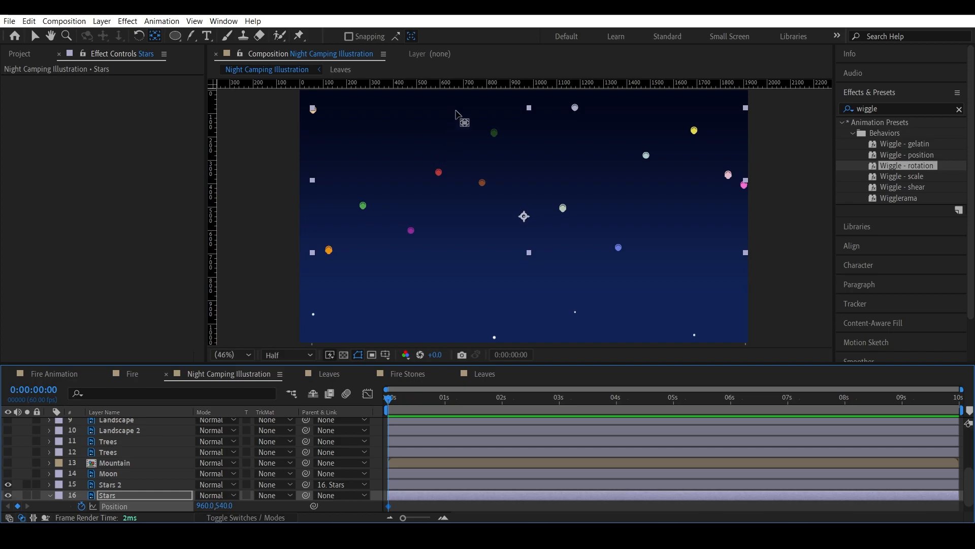
pyautogui.moveTo(470, 84); pyautogui.dragTo(487, 253)
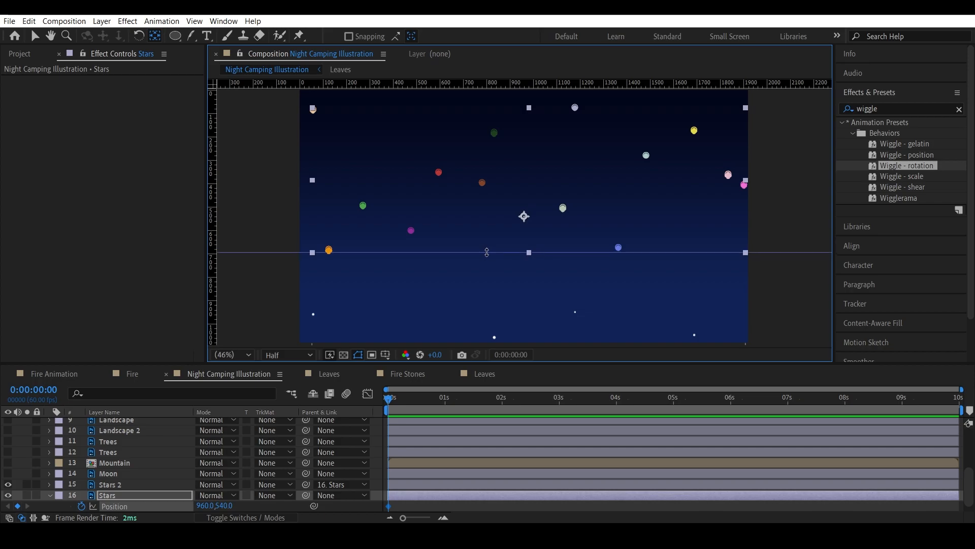
pyautogui.scroll(3, 530, 283)
pyautogui.press('space')
pyautogui.moveTo(563, 307); pyautogui.dragTo(532, 283)
pyautogui.scroll(1, 558, 178)
pyautogui.scroll(1, 554, 183)
pyautogui.moveTo(703, 229); pyautogui.dragTo(399, 273)
pyautogui.moveTo(796, 272); pyautogui.dragTo(463, 323)
pyautogui.scroll(-2, 588, 224)
pyautogui.press('space')
pyautogui.moveTo(667, 244); pyautogui.dragTo(247, 199)
pyautogui.scroll(2, 640, 257)
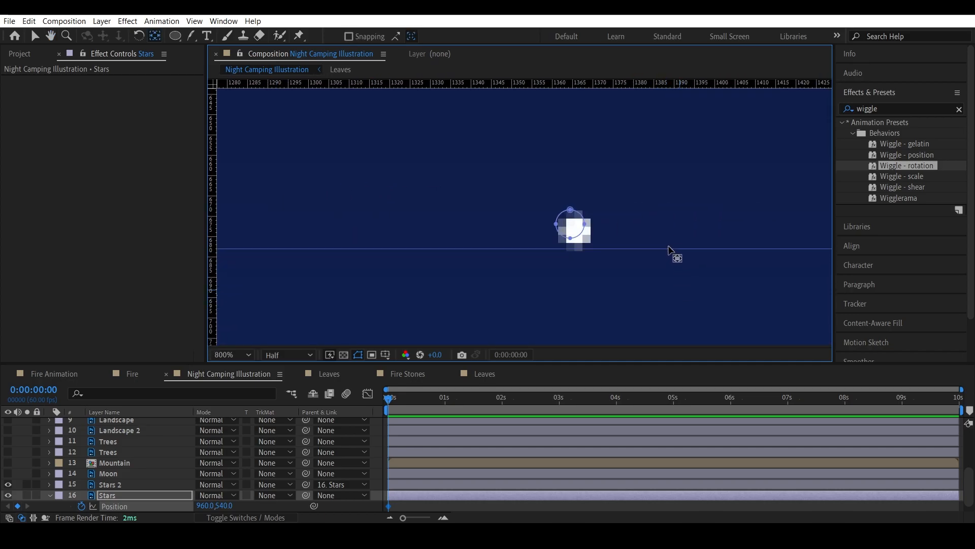
pyautogui.scroll(-2, 730, 292)
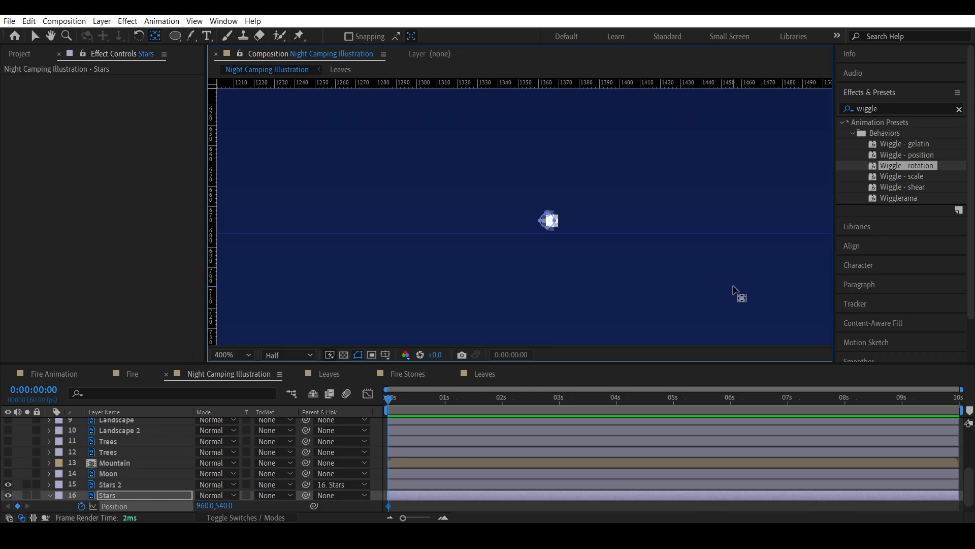
pyautogui.click(248, 354)
pyautogui.click(229, 128)
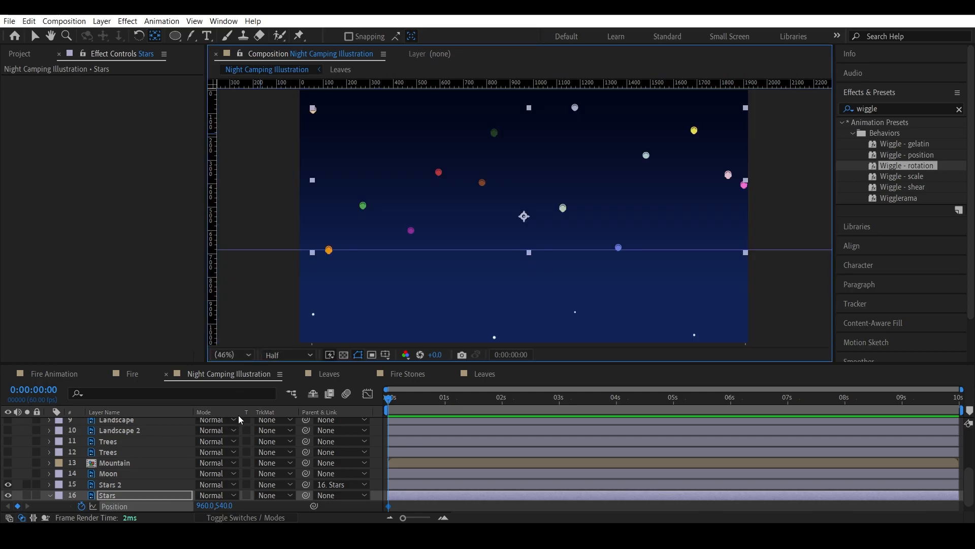
# Step: At 0:00:09:59, set the Stars layer's vertical position to -331 so the Stars 2 copy replaces the original stars
pyautogui.click(130, 493)
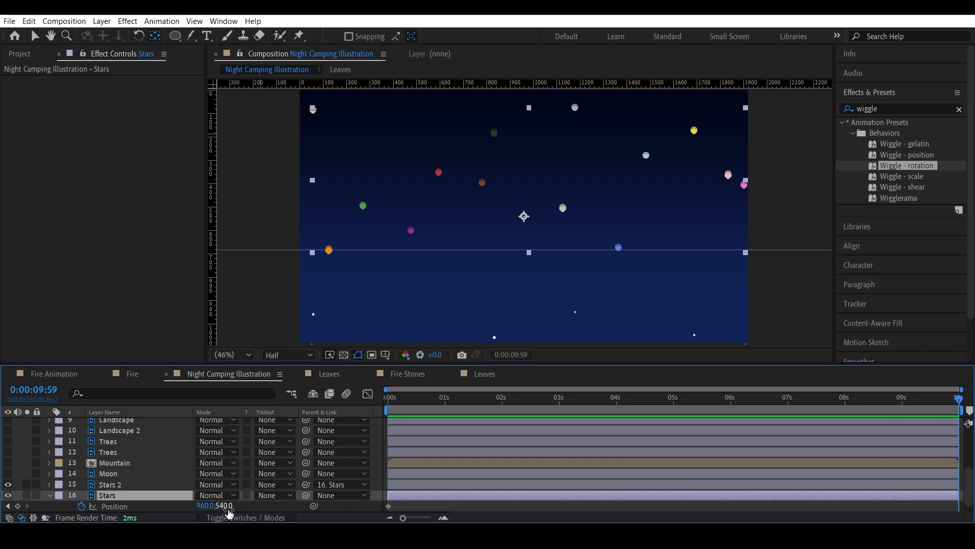
pyautogui.write('34')
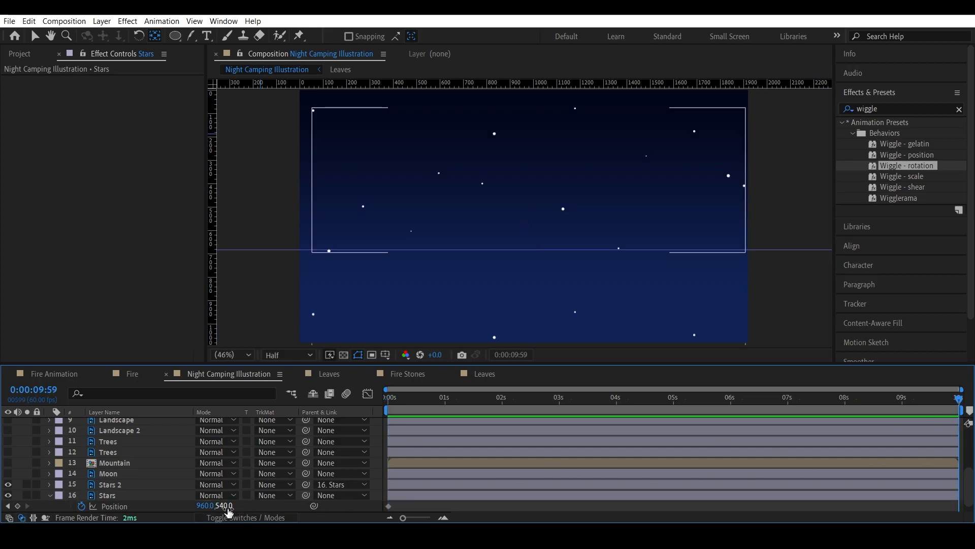
pyautogui.press('Return')
pyautogui.moveTo(220, 505); pyautogui.dragTo(109, 482)
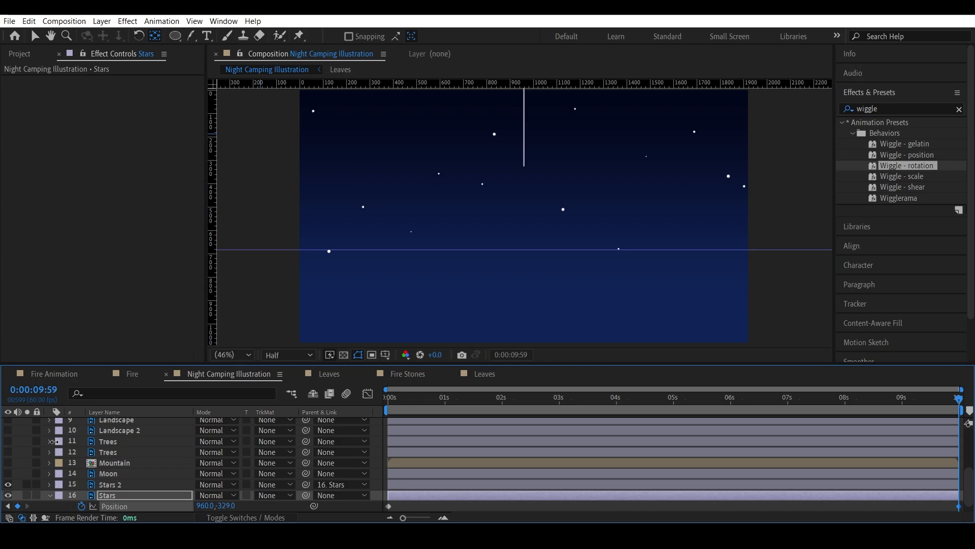
# Step: Nudge the Stars layer down to a vertical position of -329, aligning the small star with the guide, and fit the composition in view
pyautogui.scroll(5, 691, 293)
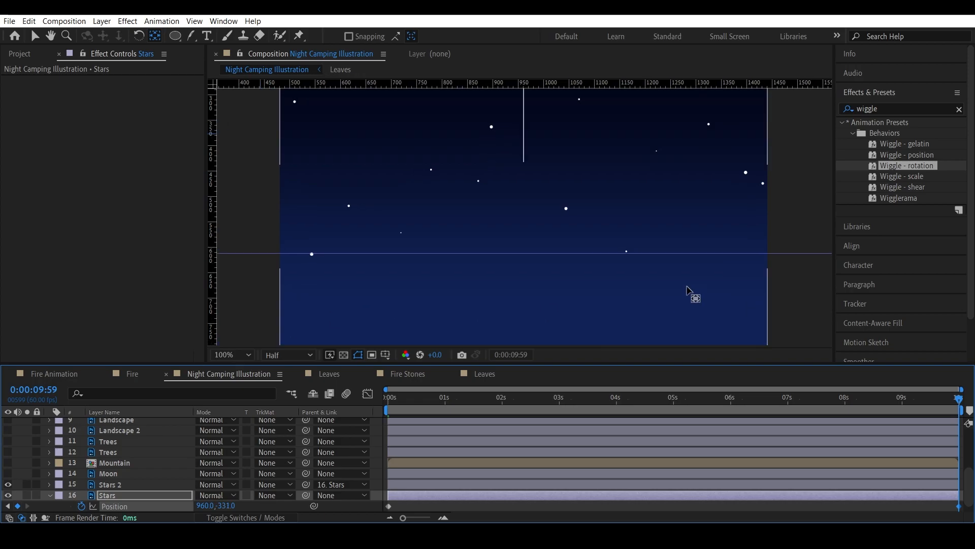
pyautogui.press('h')
pyautogui.moveTo(745, 265); pyautogui.dragTo(436, 158)
pyautogui.scroll(1, 638, 274)
pyautogui.moveTo(638, 274); pyautogui.dragTo(499, 235)
pyautogui.press('y')
pyautogui.click(171, 498)
pyautogui.press('Down')
pyautogui.press('Down')
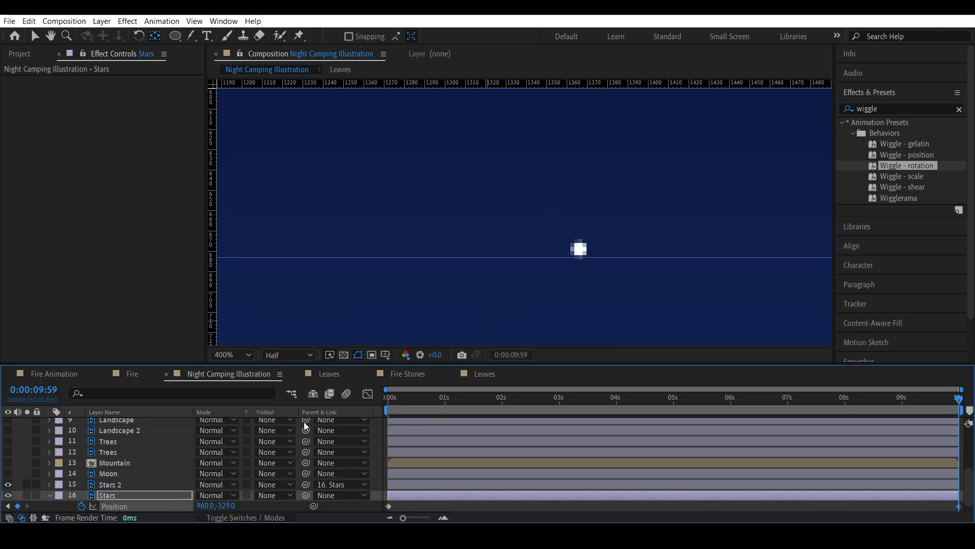
pyautogui.click(233, 354)
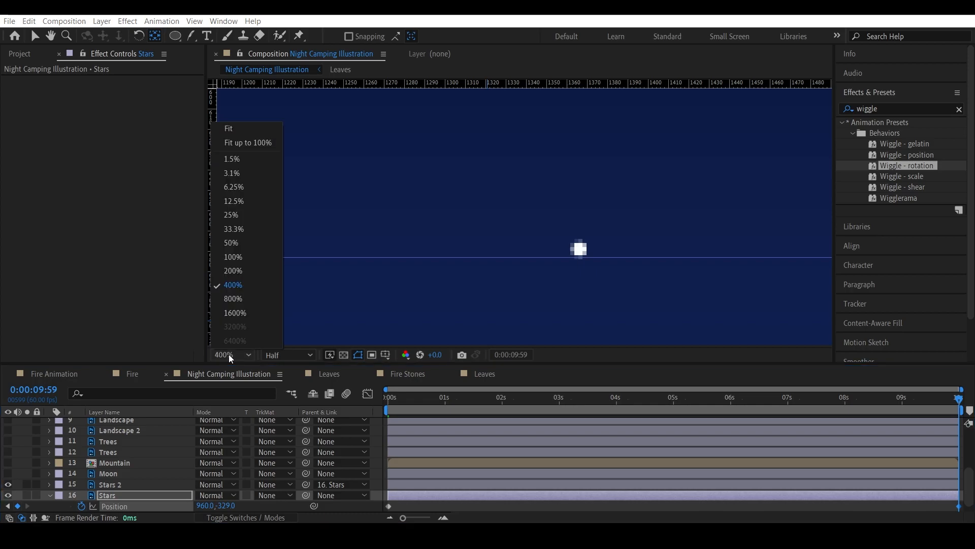
pyautogui.click(228, 126)
# Step: Scrub between the first and last frames to compare the star positions for a seamless loop
pyautogui.moveTo(952, 407); pyautogui.dragTo(313, 407)
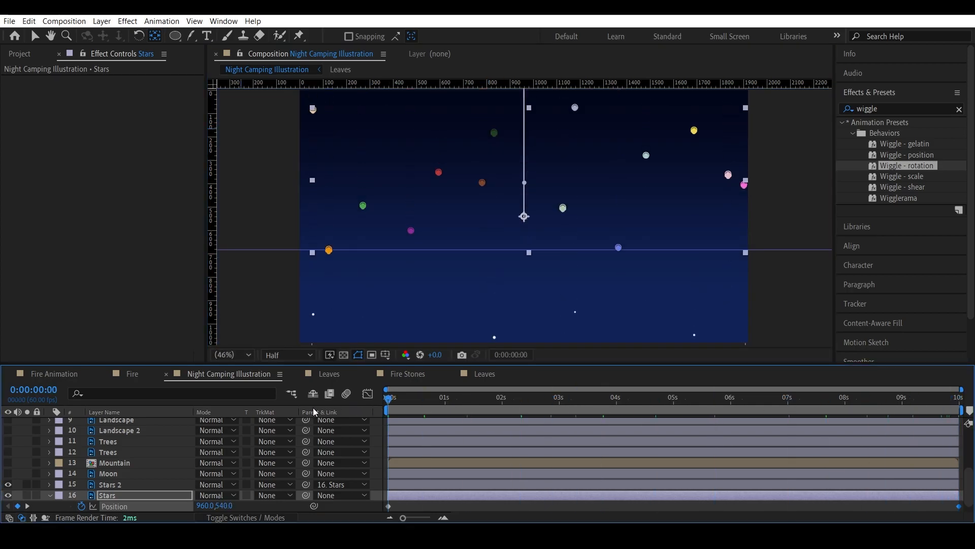
pyautogui.click(378, 460)
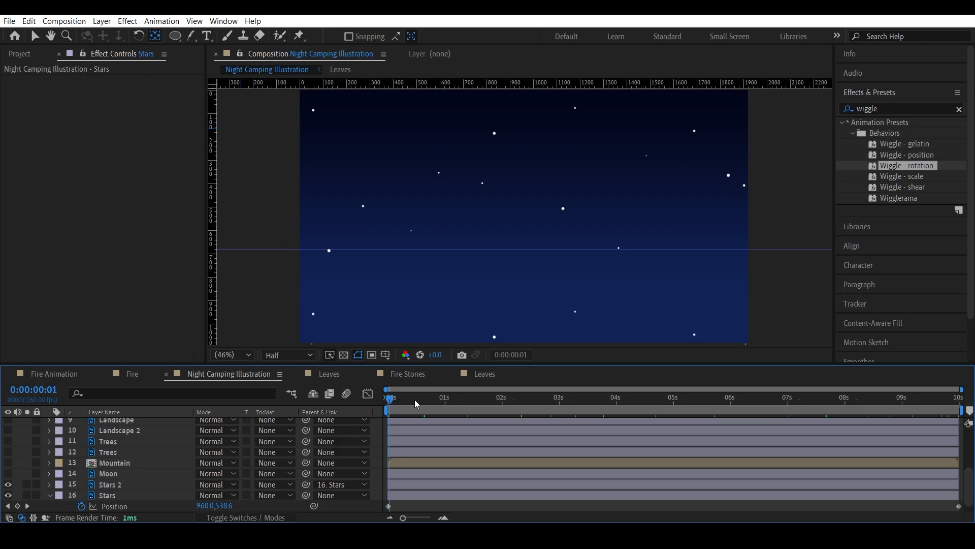
pyautogui.press('Home')
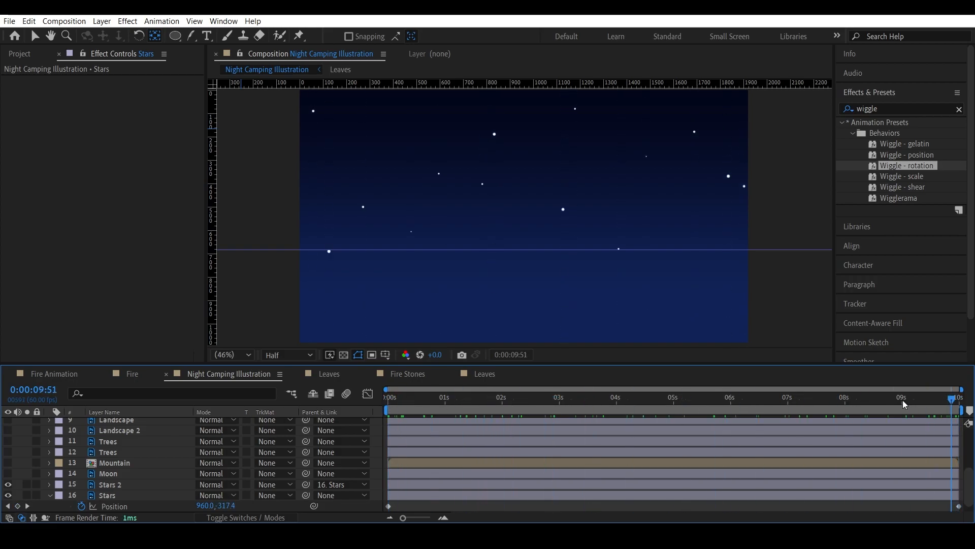
pyautogui.moveTo(904, 404); pyautogui.dragTo(381, 404)
# Step: Collapse the Stars layer's properties and make the Moon and all other hidden layers visible again
pyautogui.click(50, 496)
pyautogui.click(8, 473)
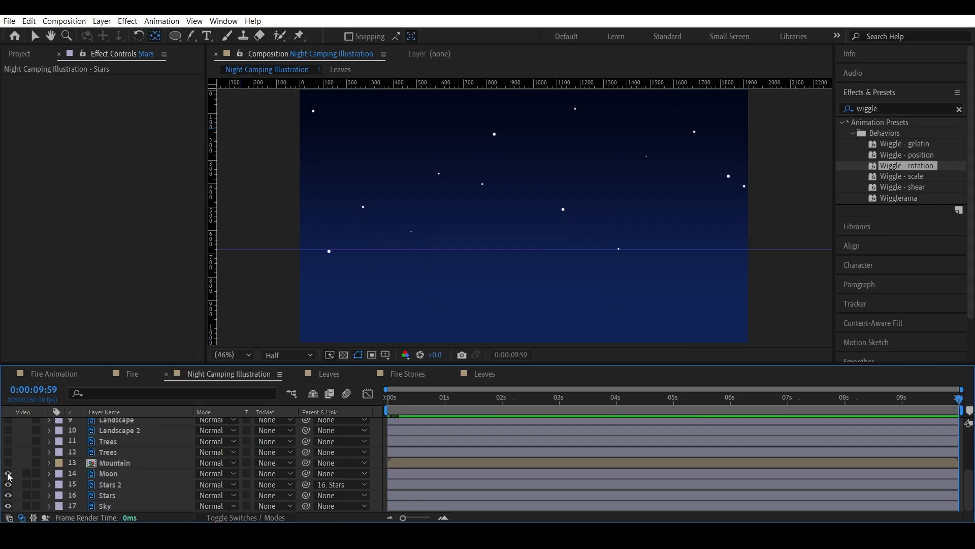
pyautogui.moveTo(7, 441); pyautogui.dragTo(8, 422)
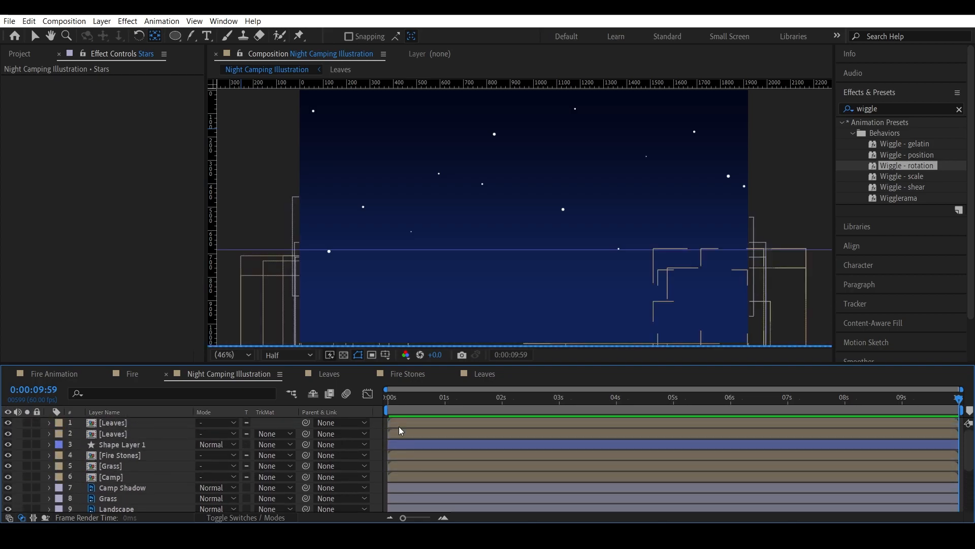
# Step: Return to the first frame, save the project, and play a preview of the complete scene
pyautogui.moveTo(417, 401); pyautogui.dragTo(372, 407)
pyautogui.hotkey('ctrl', 's')
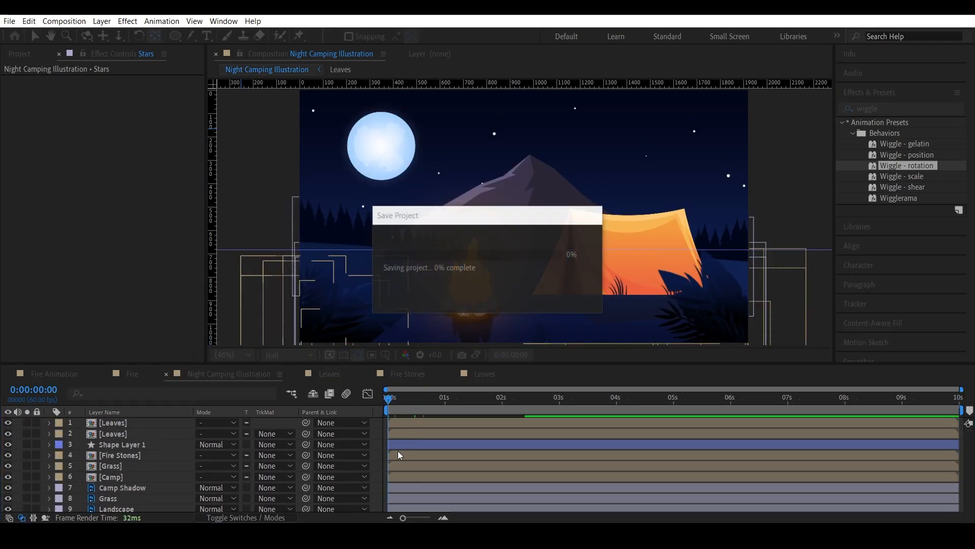
pyautogui.press('space')
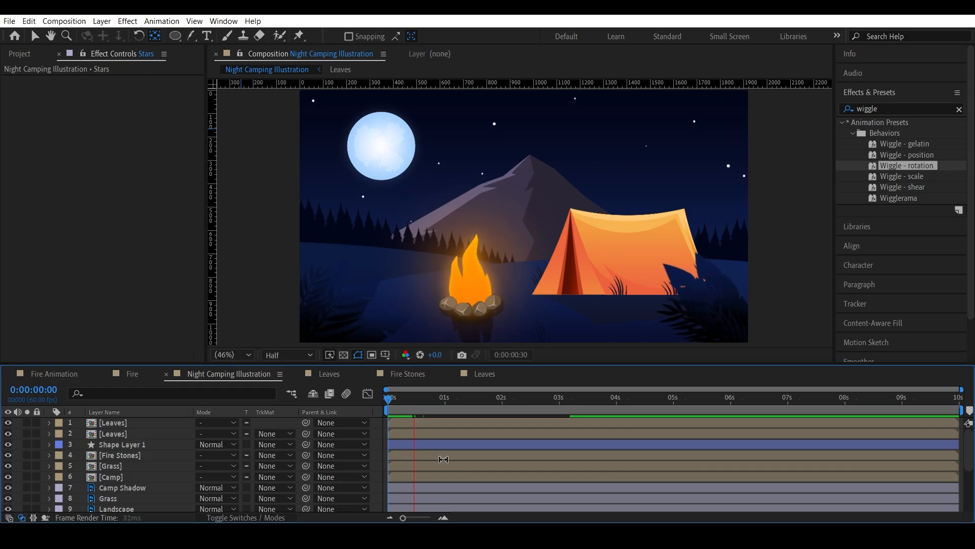